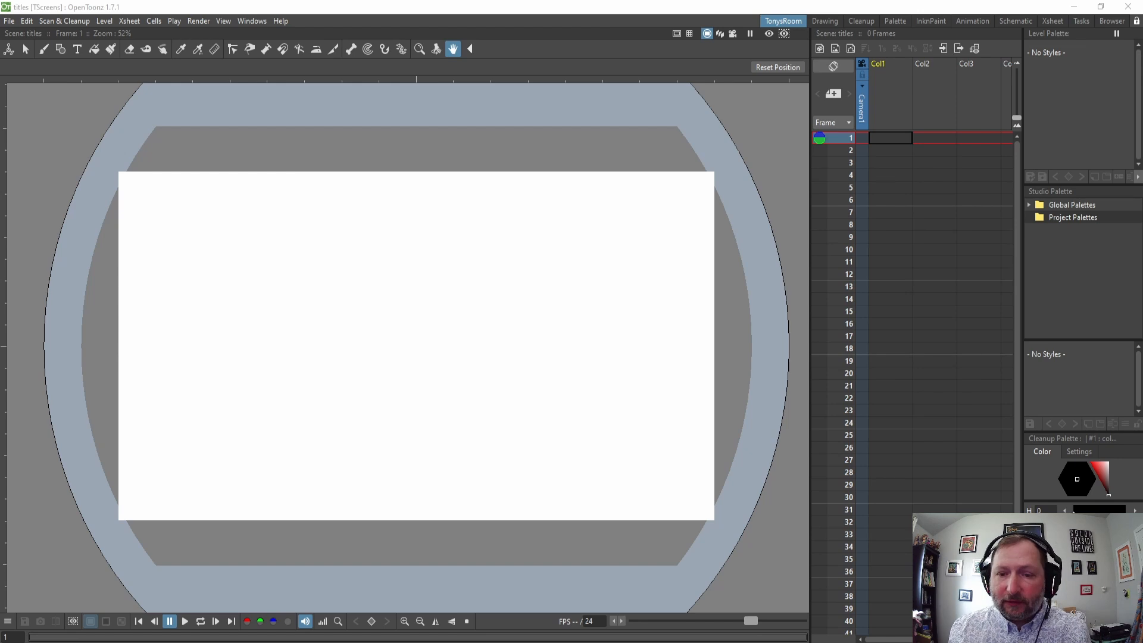
Import letsjump_title1.jpg from the TitleScreens folder in File Explorer into frame 1 of the first column.
{"action": "left_click", "coordinate": [255, 636]}
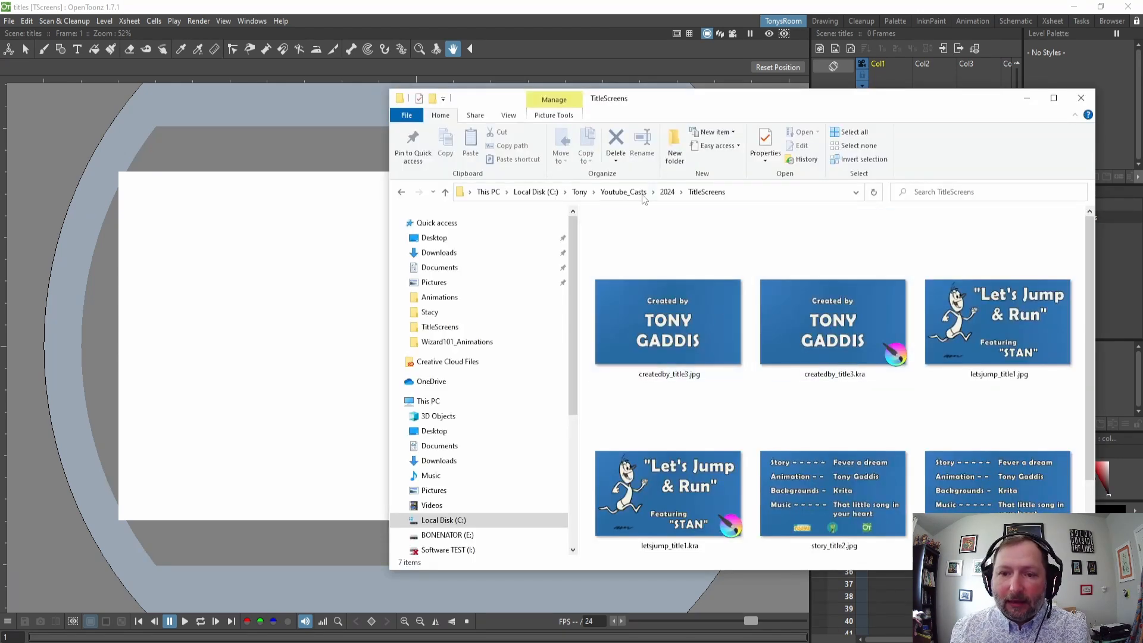
{"action": "left_click_drag", "start_coordinate": [753, 106], "coordinate": [782, 120]}
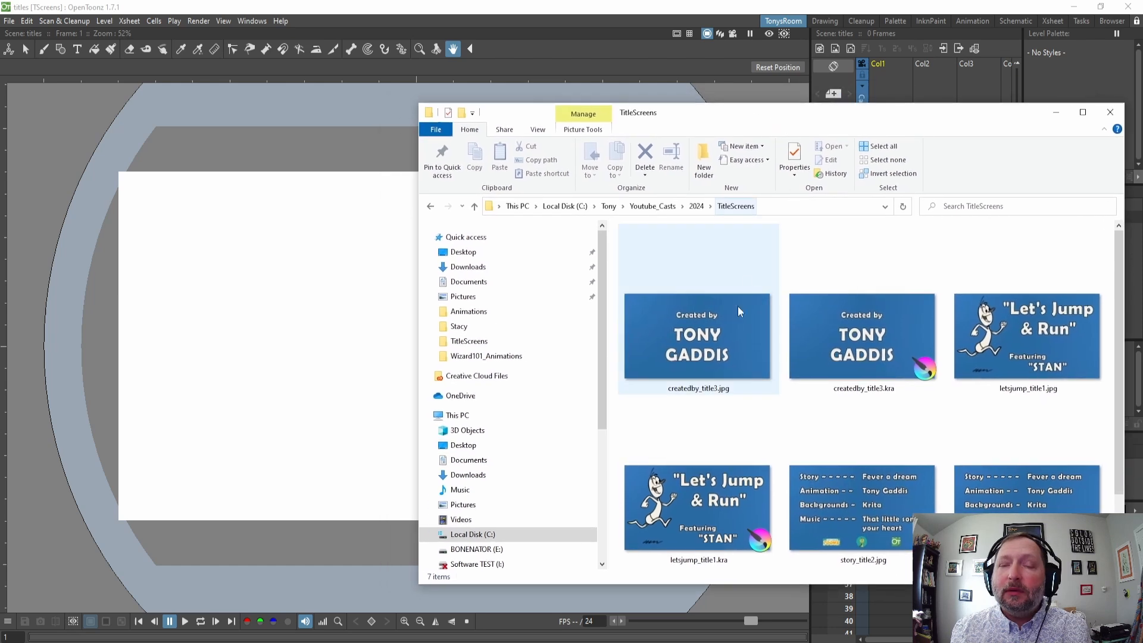
{"action": "left_click", "coordinate": [1036, 353]}
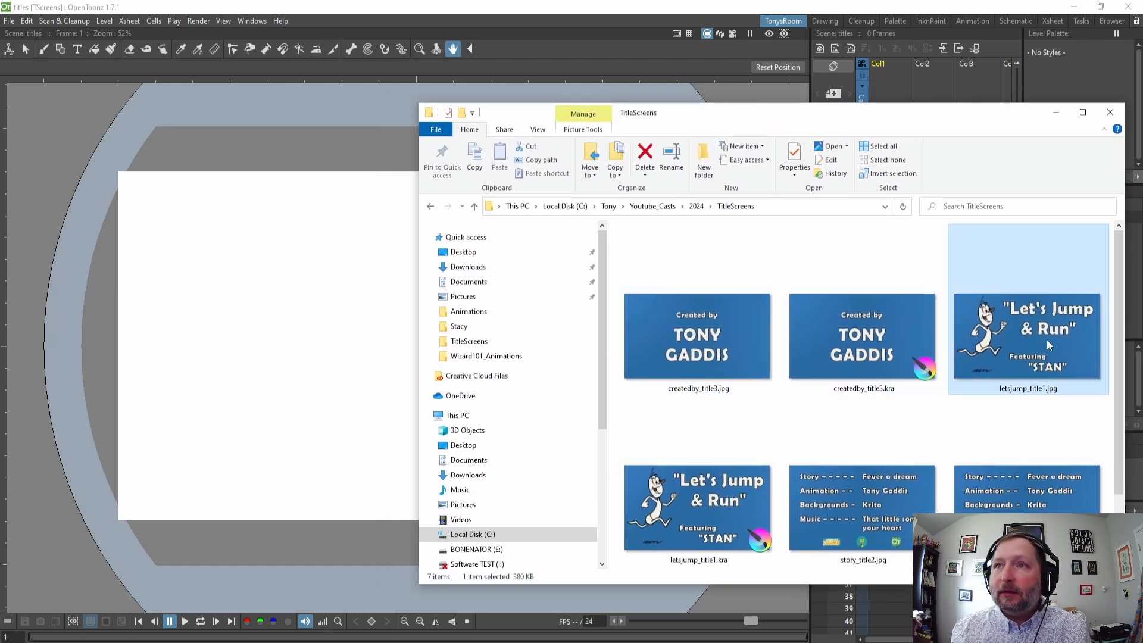
{"action": "left_click_drag", "start_coordinate": [1026, 334], "coordinate": [352, 334]}
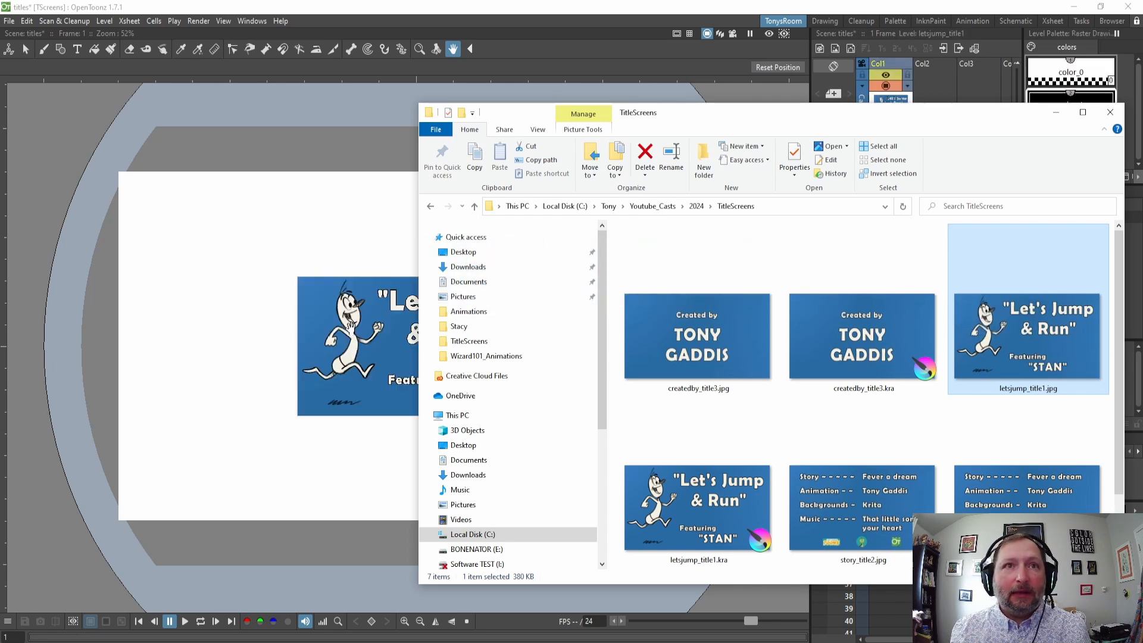
{"action": "left_click", "coordinate": [467, 7]}
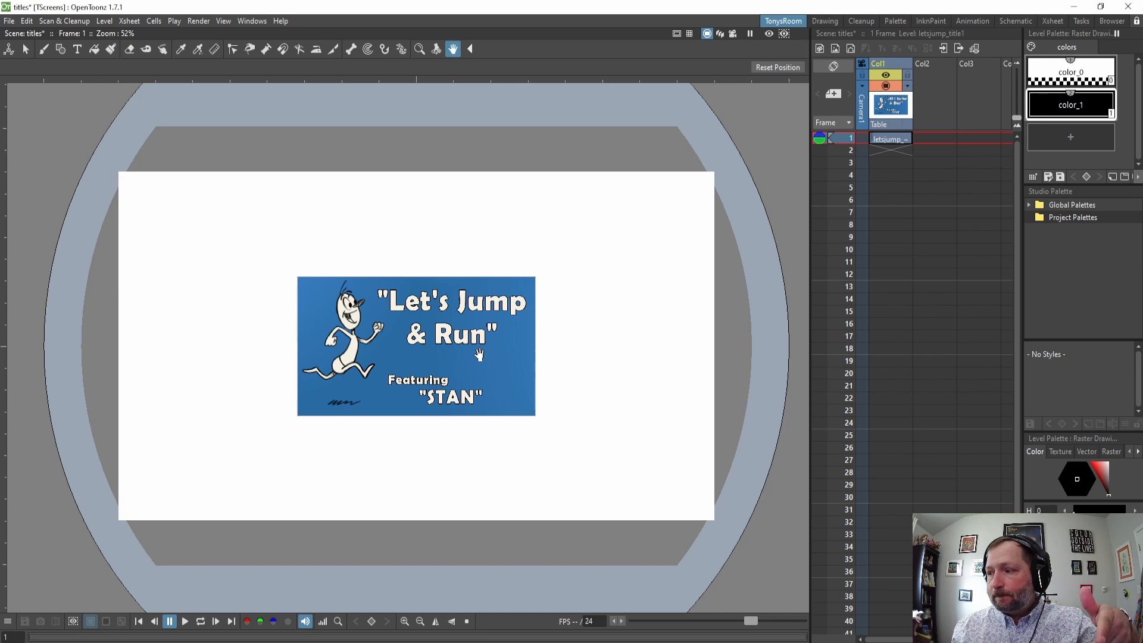
Scale the "Let's Jump & Run" title image uniformly to about 250% so it fills the camera frame.
{"action": "left_click", "coordinate": [9, 50]}
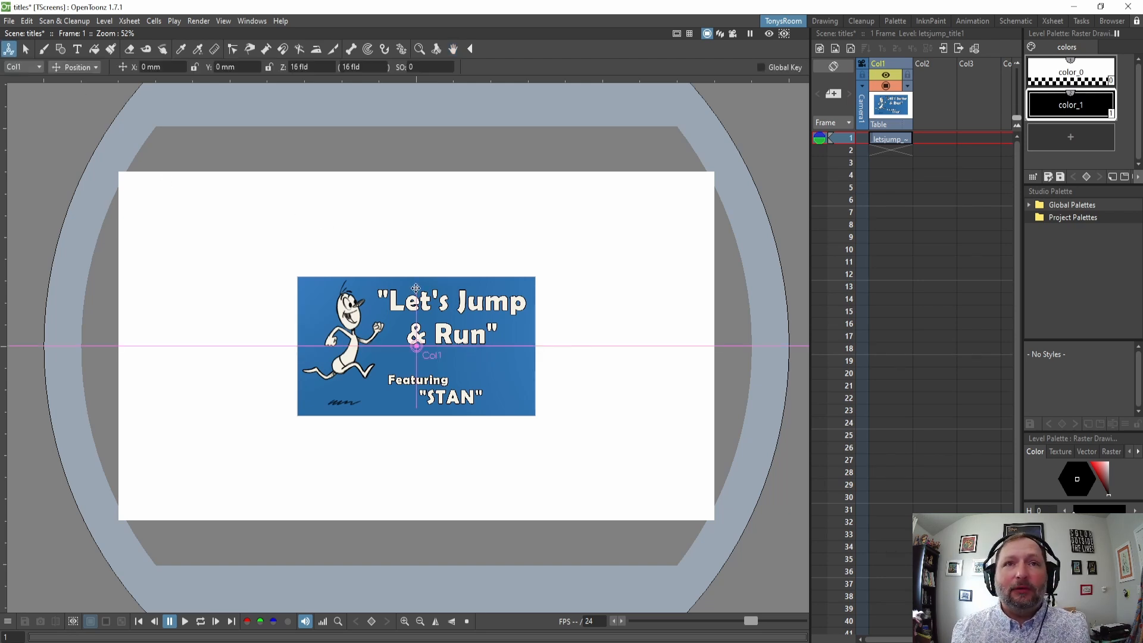
{"action": "left_click", "coordinate": [77, 67]}
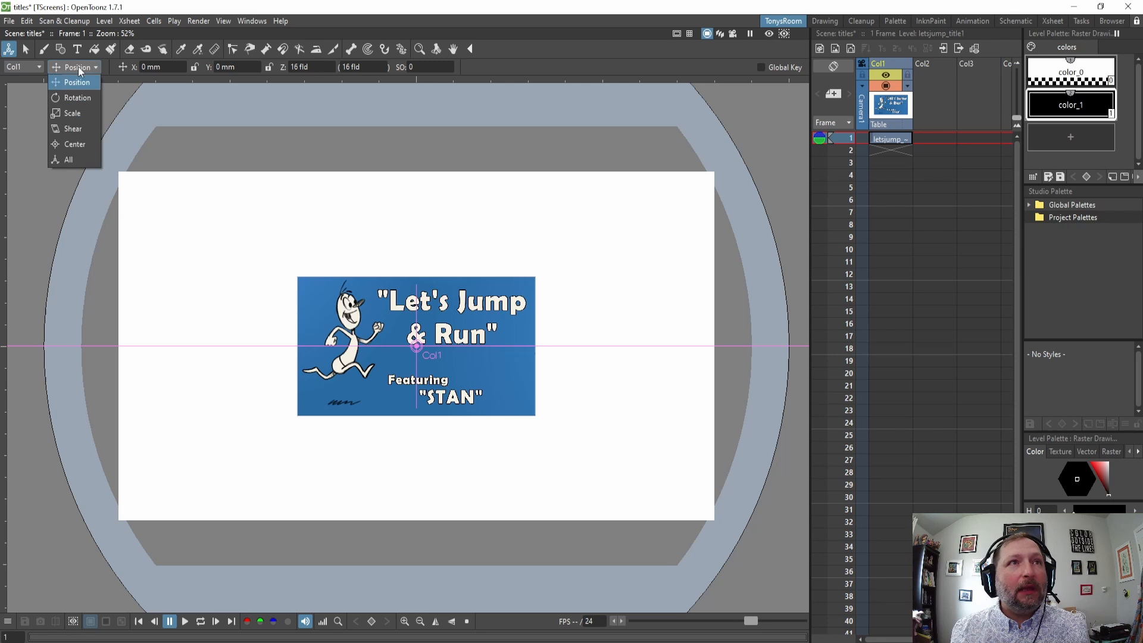
{"action": "left_click", "coordinate": [72, 113]}
{"action": "left_click_drag", "start_coordinate": [325, 295], "coordinate": [241, 145]}
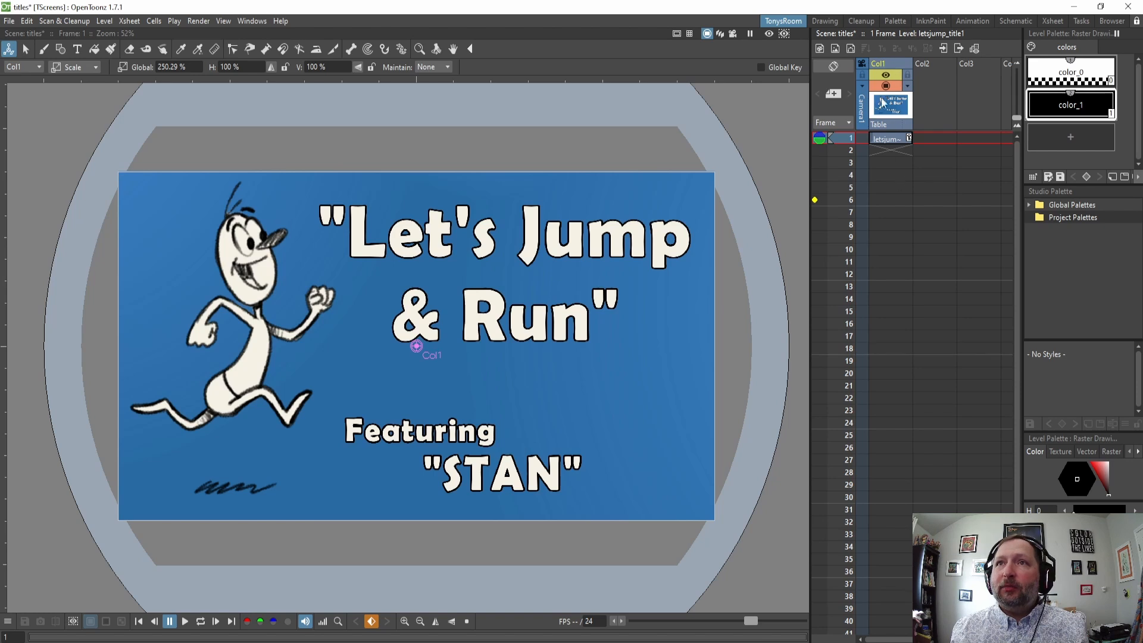
Rename the first column title01.
{"action": "double_click", "coordinate": [879, 63]}
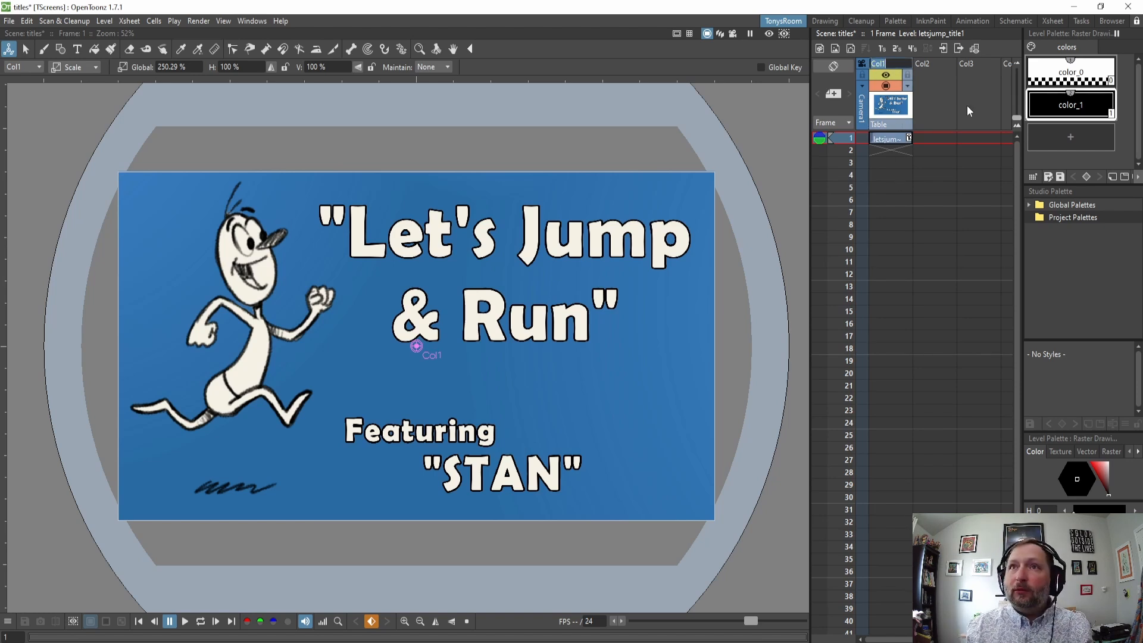
{"action": "type", "text": "title"}
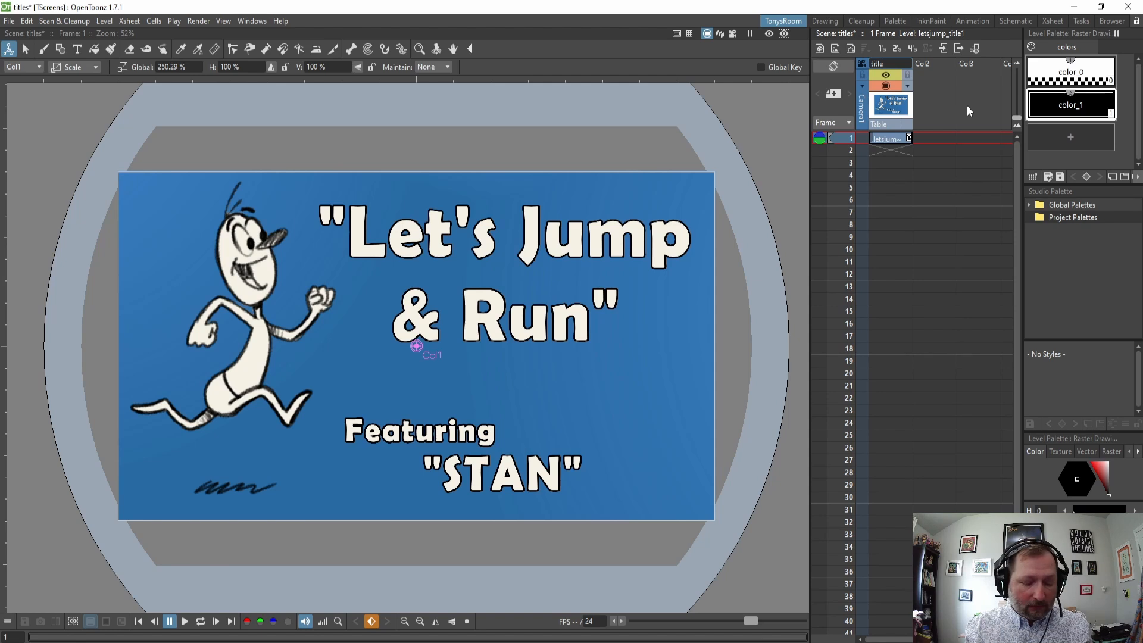
{"action": "type", "text": "01"}
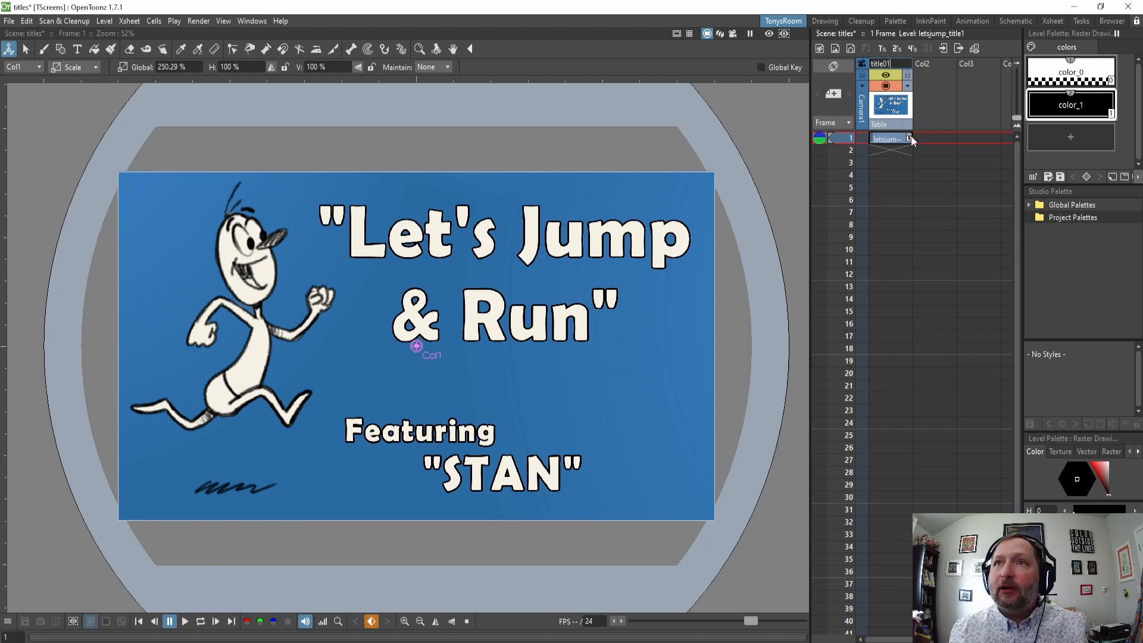
{"action": "left_click", "coordinate": [893, 160]}
{"action": "left_click", "coordinate": [884, 141]}
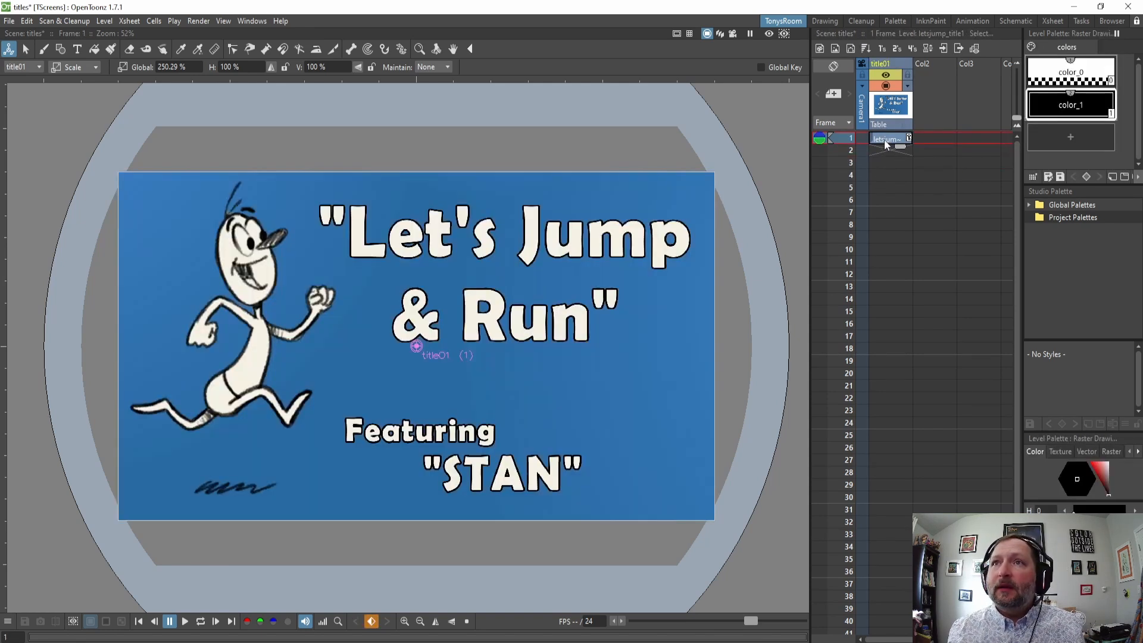
Import story_title2.jpg from the TitleScreens folder into frame 1 of the second column and scale it uniformly to about 254%.
{"action": "left_click", "coordinate": [931, 137]}
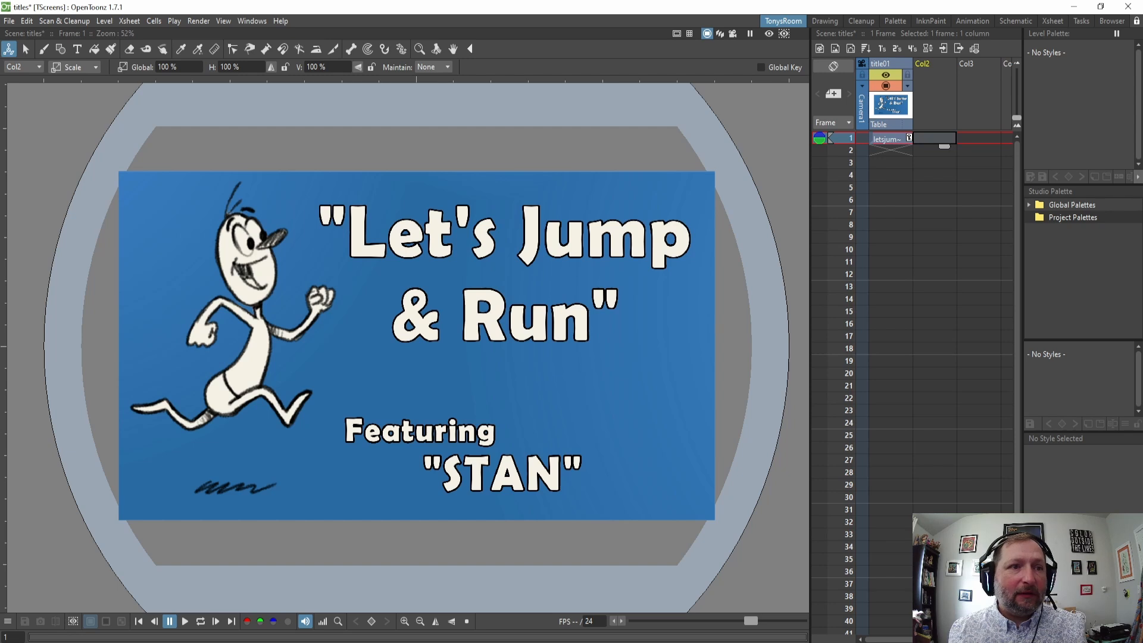
{"action": "key", "text": "alt+Tab"}
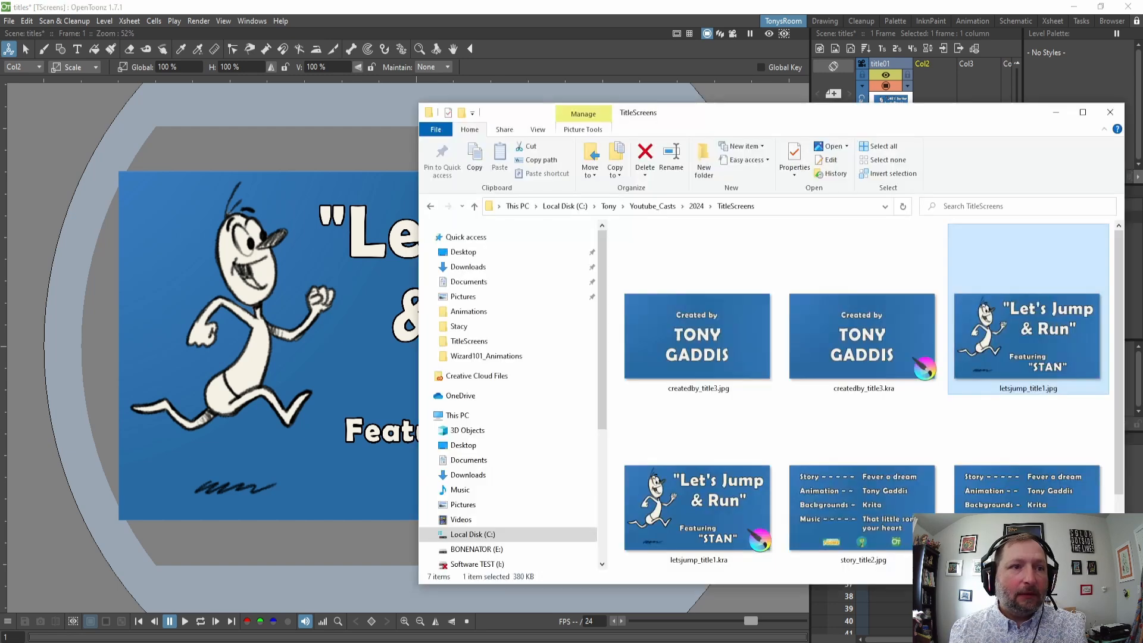
{"action": "left_click", "coordinate": [895, 513]}
{"action": "left_click_drag", "start_coordinate": [897, 538], "coordinate": [323, 310]}
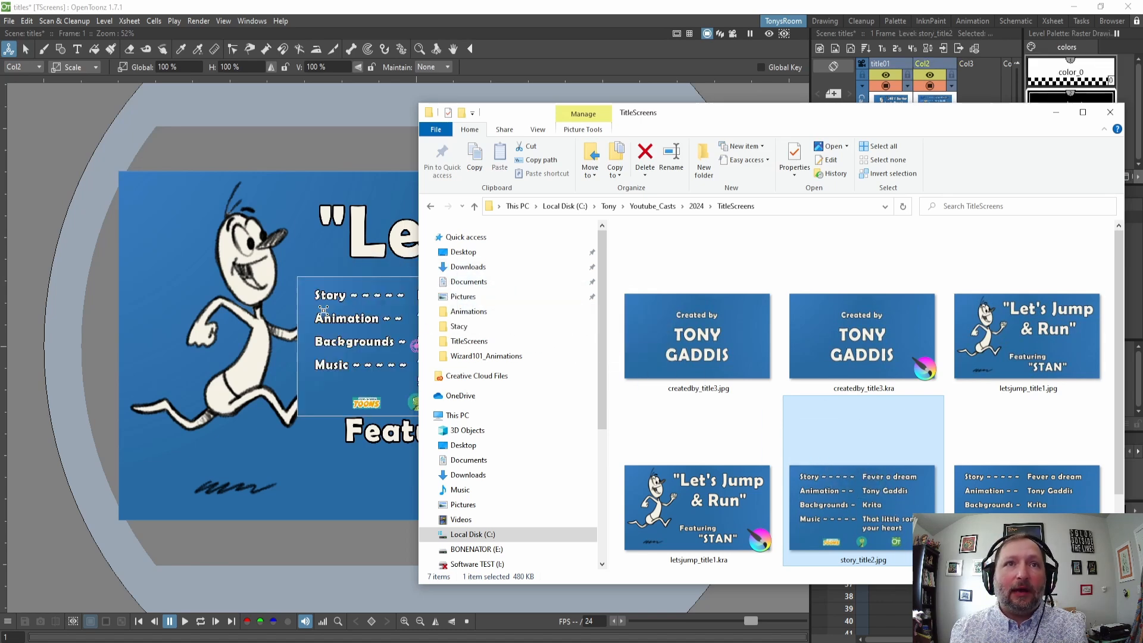
{"action": "left_click", "coordinate": [345, 330]}
{"action": "left_click_drag", "start_coordinate": [391, 332], "coordinate": [417, 273]}
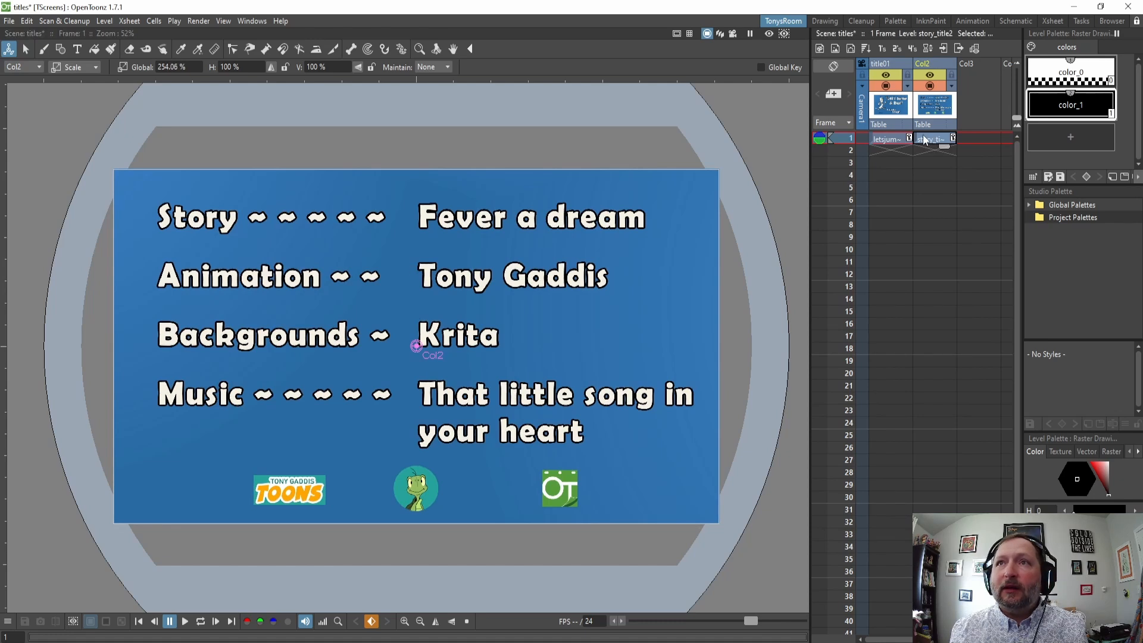
Rename the second column title02.
{"action": "double_click", "coordinate": [928, 62]}
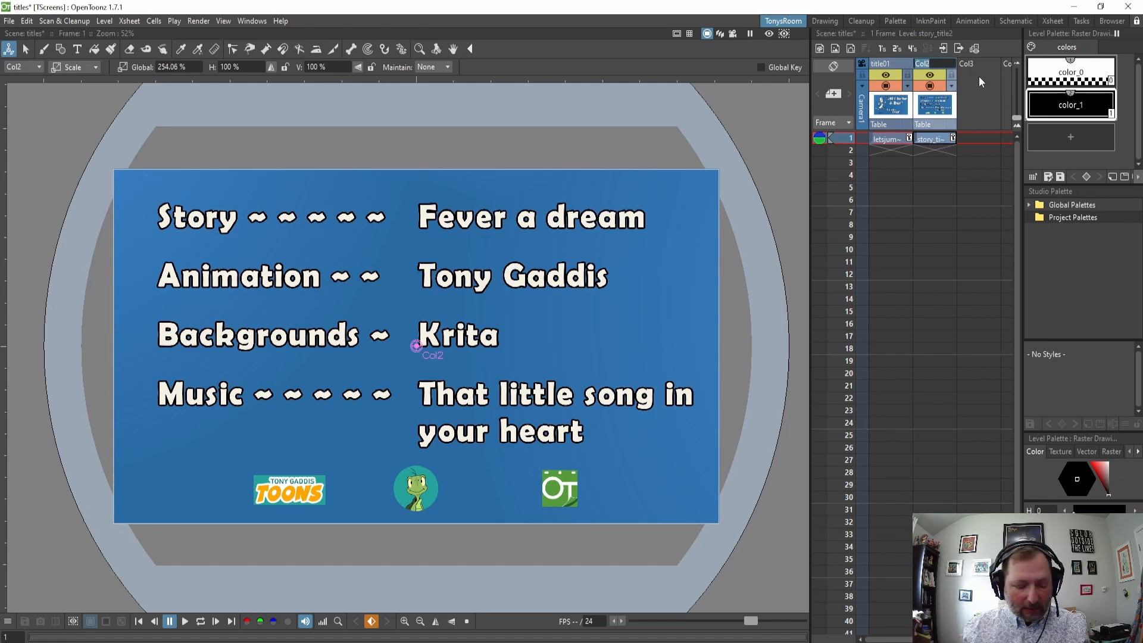
{"action": "type", "text": "title"}
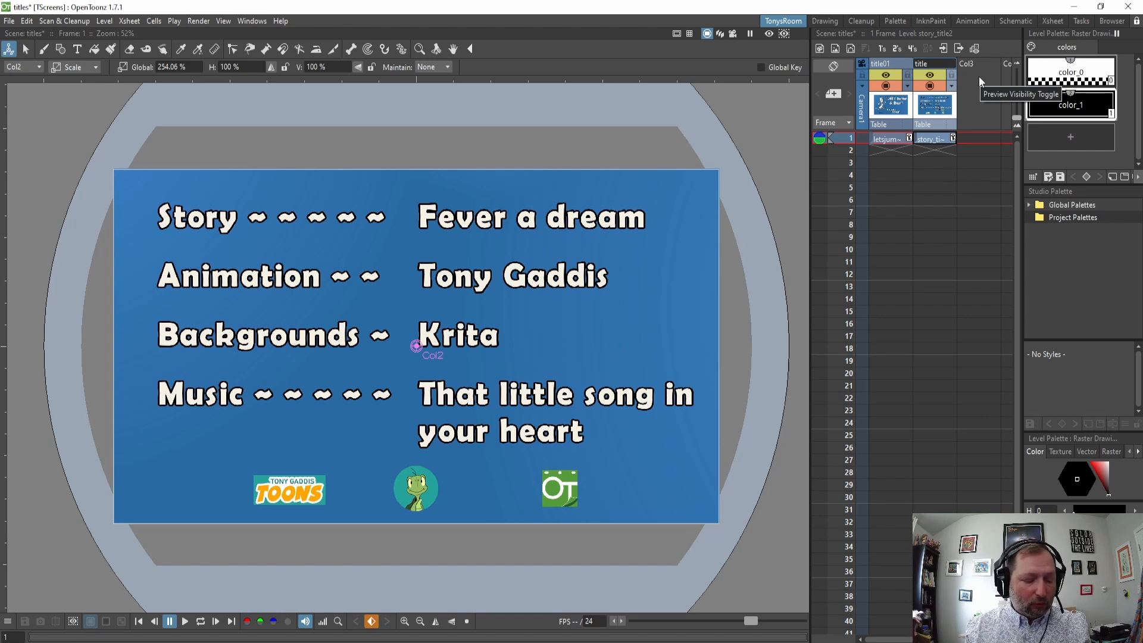
{"action": "type", "text": "02"}
{"action": "key", "text": "Return"}
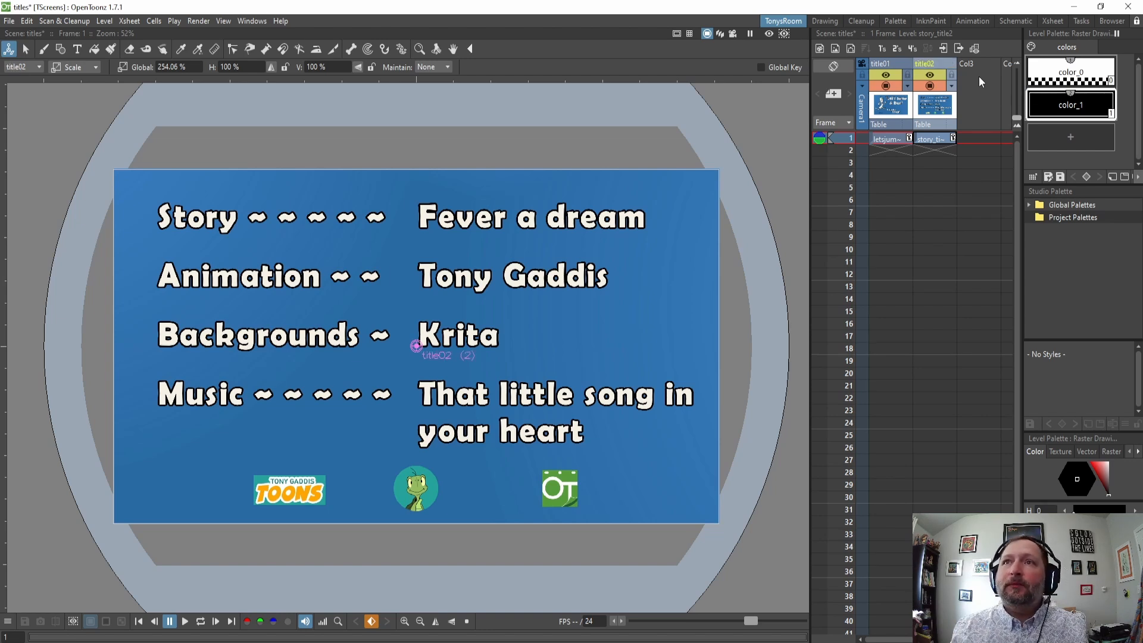
Import createdby_title3.jpg from the TitleScreens folder into frame 1 of the third column and scale it uniformly to about 253%.
{"action": "left_click", "coordinate": [981, 136]}
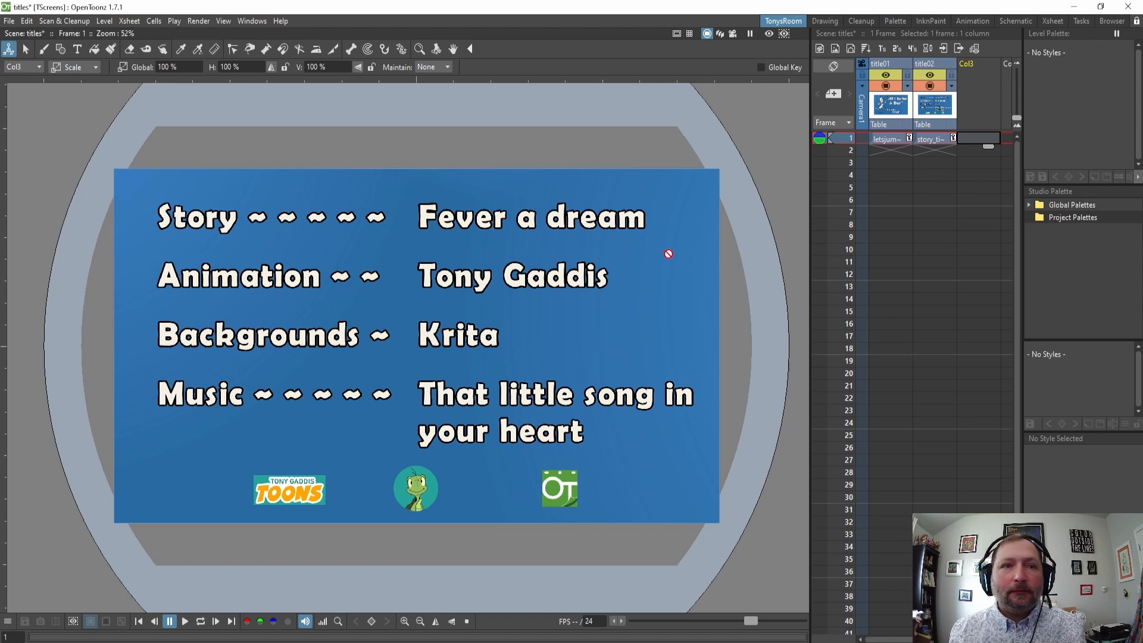
{"action": "key", "text": "alt+Tab"}
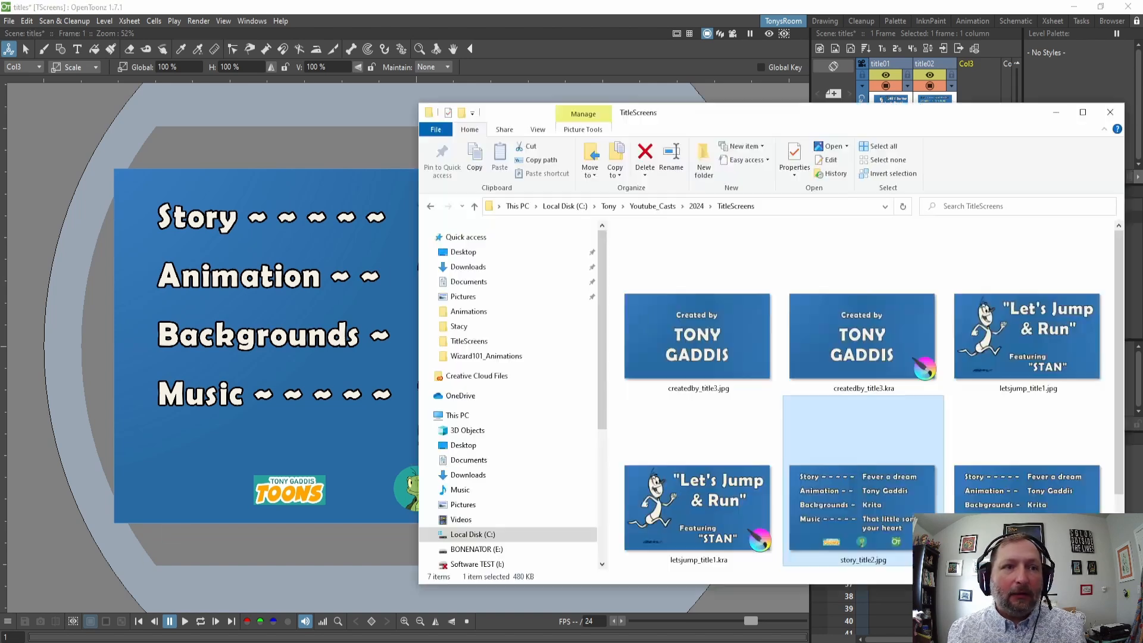
{"action": "left_click", "coordinate": [753, 337]}
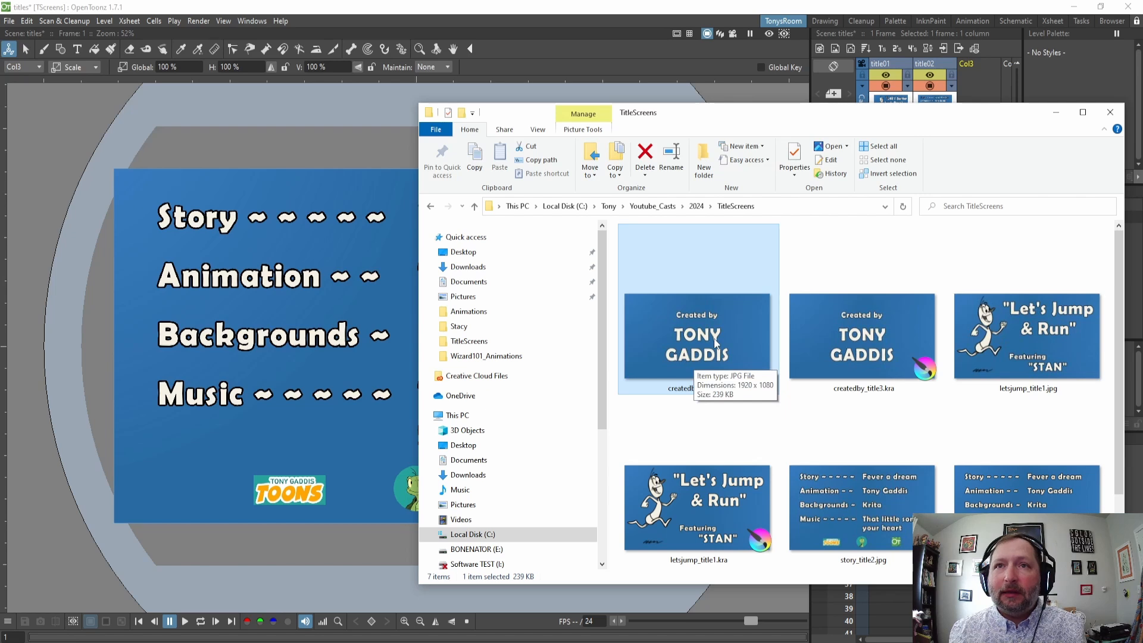
{"action": "left_click_drag", "start_coordinate": [713, 344], "coordinate": [436, 249]}
{"action": "left_click", "coordinate": [350, 317]}
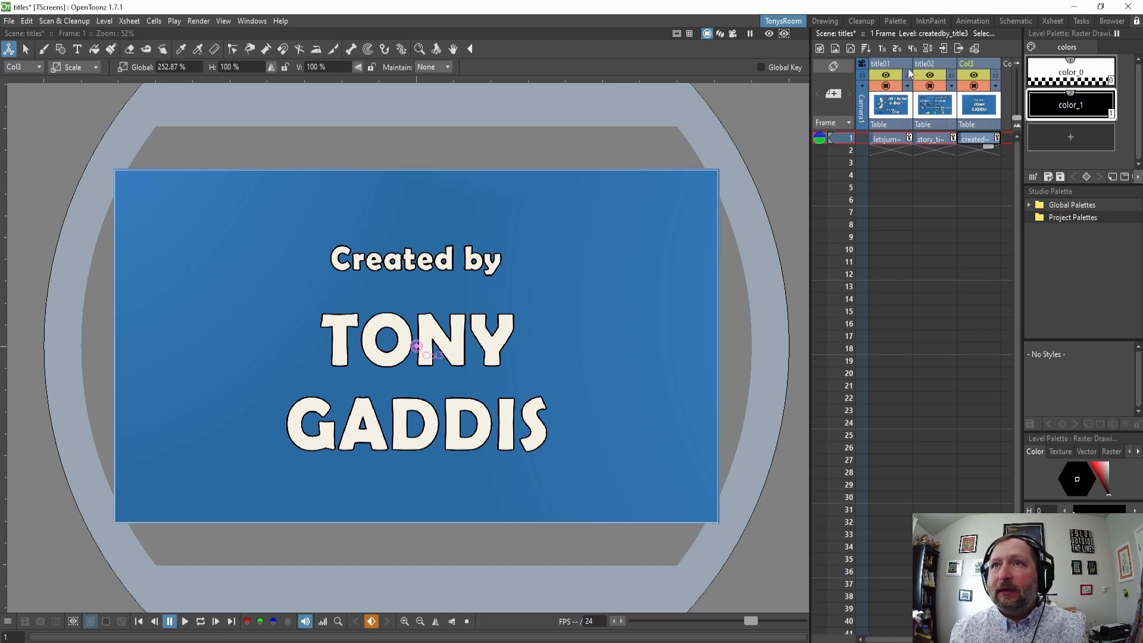
Extend the exposure of the title images in all three columns from frame 1 through frame 96.
{"action": "left_click", "coordinate": [863, 138]}
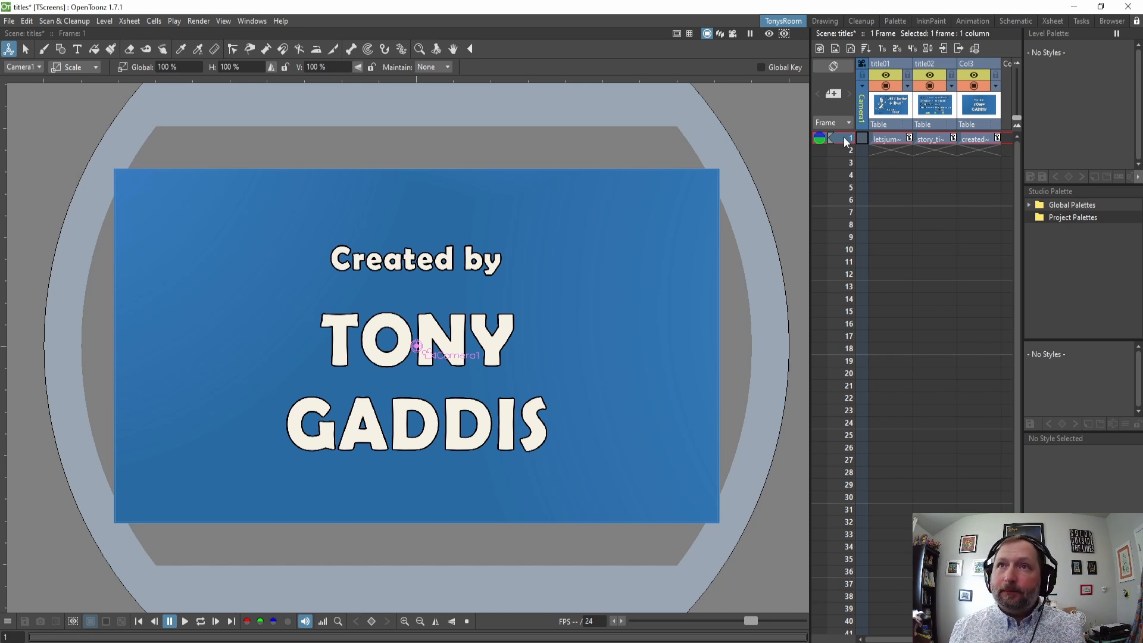
{"action": "left_click", "coordinate": [886, 140]}
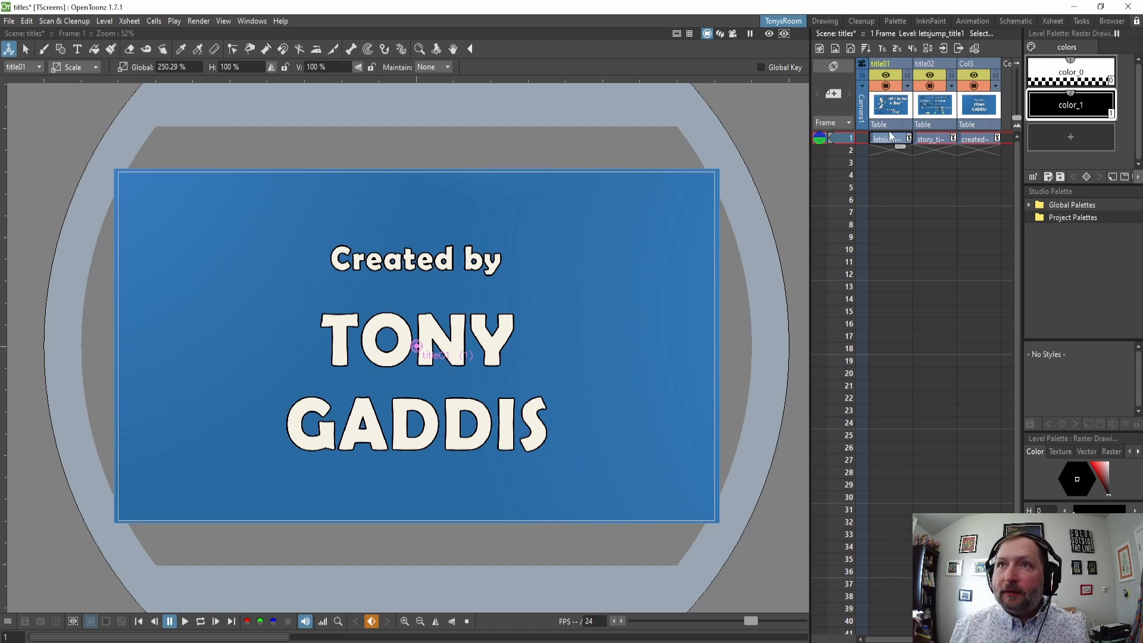
{"action": "key", "text": "F5"}
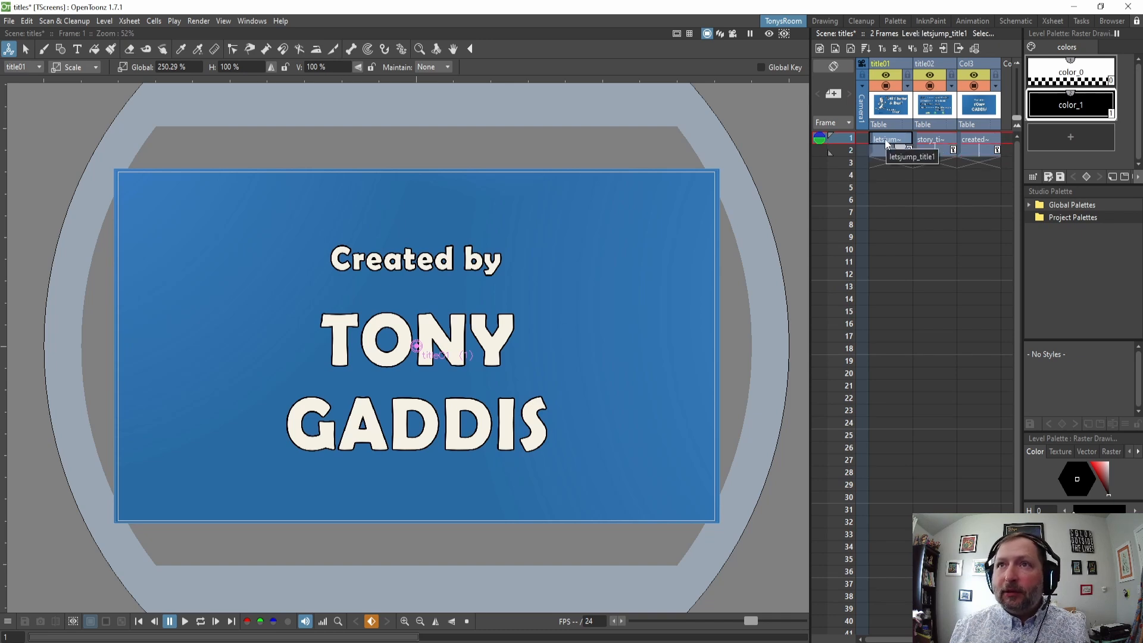
{"action": "key", "text": "F5"}
{"action": "key", "text": "F5"}
{"action": "key", "text": "F5"}
{"action": "key", "text": "F5"}
{"action": "key", "text": "F5"}
{"action": "key", "text": "F5"}
{"action": "key", "text": "F5"}
{"action": "key", "text": "F5"}
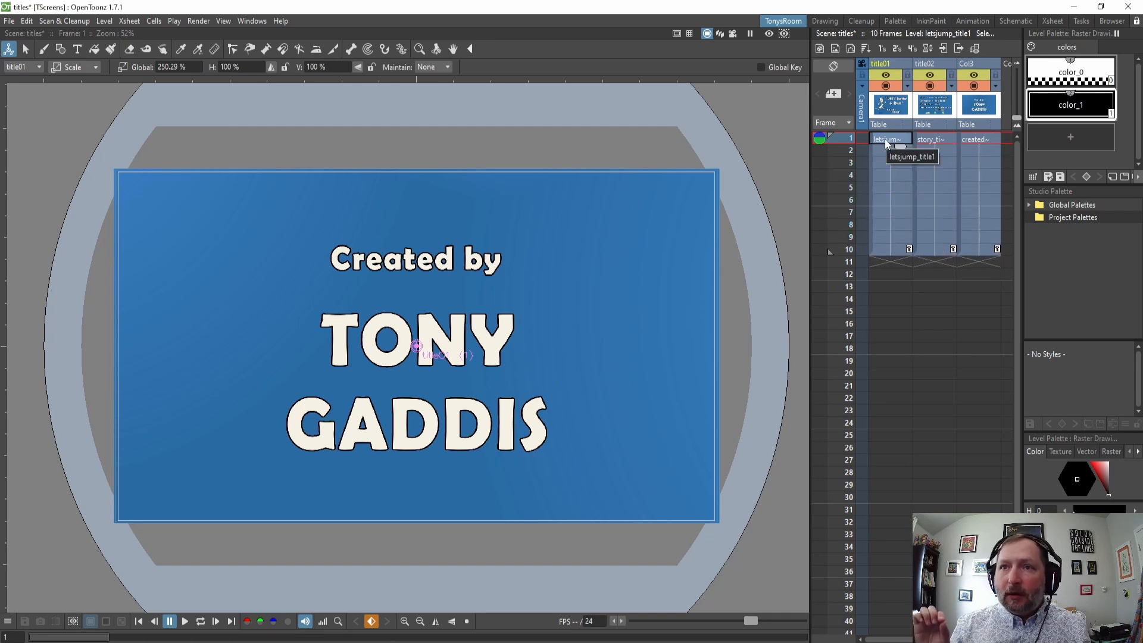
{"action": "key", "text": "F5"}
{"action": "key", "text": "F5"}
{"action": "key", "text": "F5"}
{"action": "key", "text": "F5"}
{"action": "key", "text": "F5"}
{"action": "key", "text": "F5"}
{"action": "key", "text": "F5"}
{"action": "key", "text": "F5"}
{"action": "key", "text": "F5"}
{"action": "key", "text": "F5"}
{"action": "key", "text": "F5"}
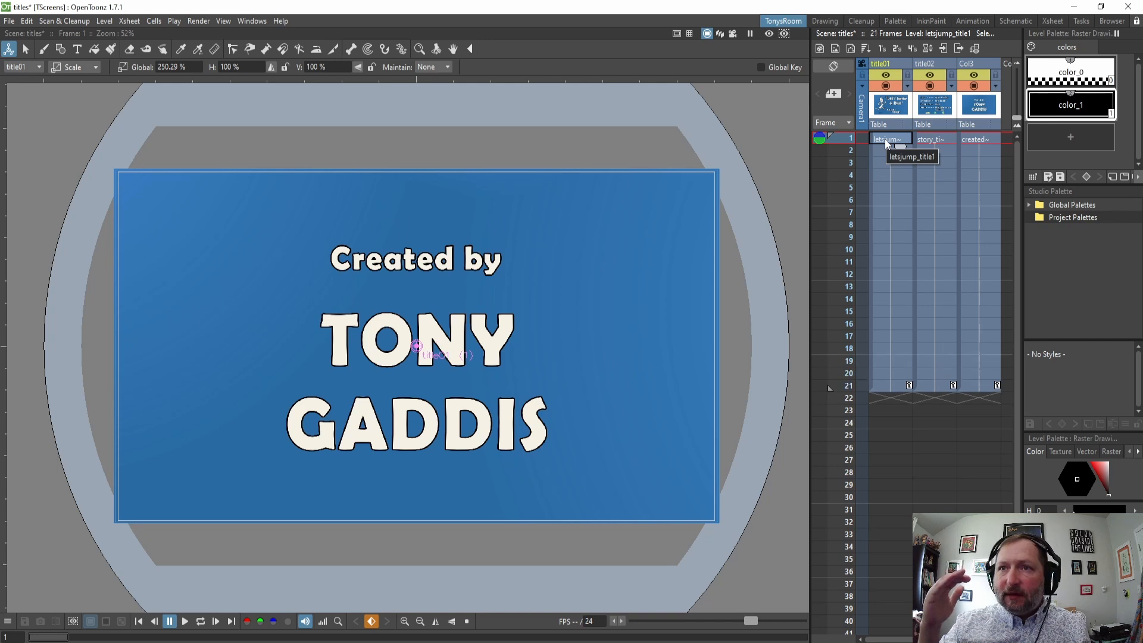
{"action": "key", "text": "F5"}
{"action": "key", "text": "F5"}
{"action": "key", "text": "F5"}
{"action": "key", "text": "F5"}
{"action": "key", "text": "F5"}
{"action": "key", "text": "F5"}
{"action": "key", "text": "F5"}
{"action": "key", "text": "F5"}
{"action": "key", "text": "F5"}
{"action": "key", "text": "F5"}
{"action": "key", "text": "F5"}
{"action": "key", "text": "F5"}
{"action": "key", "text": "F5"}
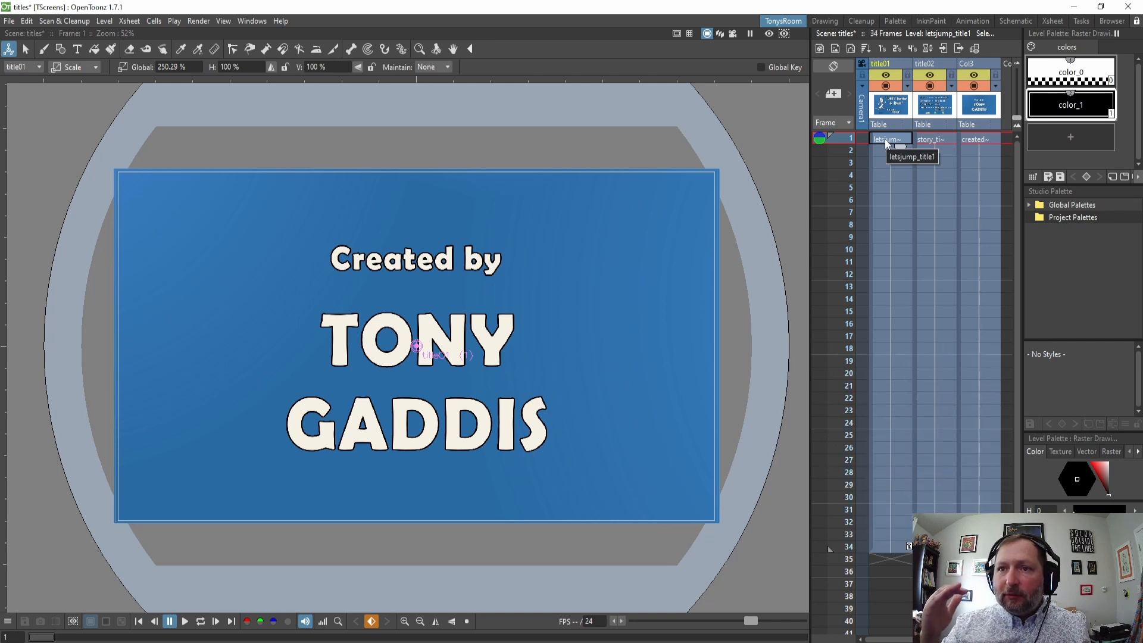
{"action": "key", "text": "F5"}
{"action": "key", "text": "F5"}
{"action": "key", "text": "F5"}
{"action": "key", "text": "F5"}
{"action": "key", "text": "F5"}
{"action": "key", "text": "F5"}
{"action": "key", "text": "F5"}
{"action": "key", "text": "F5"}
{"action": "key", "text": "F5"}
{"action": "key", "text": "F5"}
{"action": "key", "text": "F5"}
{"action": "key", "text": "F5"}
{"action": "key", "text": "F5"}
{"action": "scroll", "coordinate": [908, 238], "scroll_direction": "down", "scroll_amount": 2}
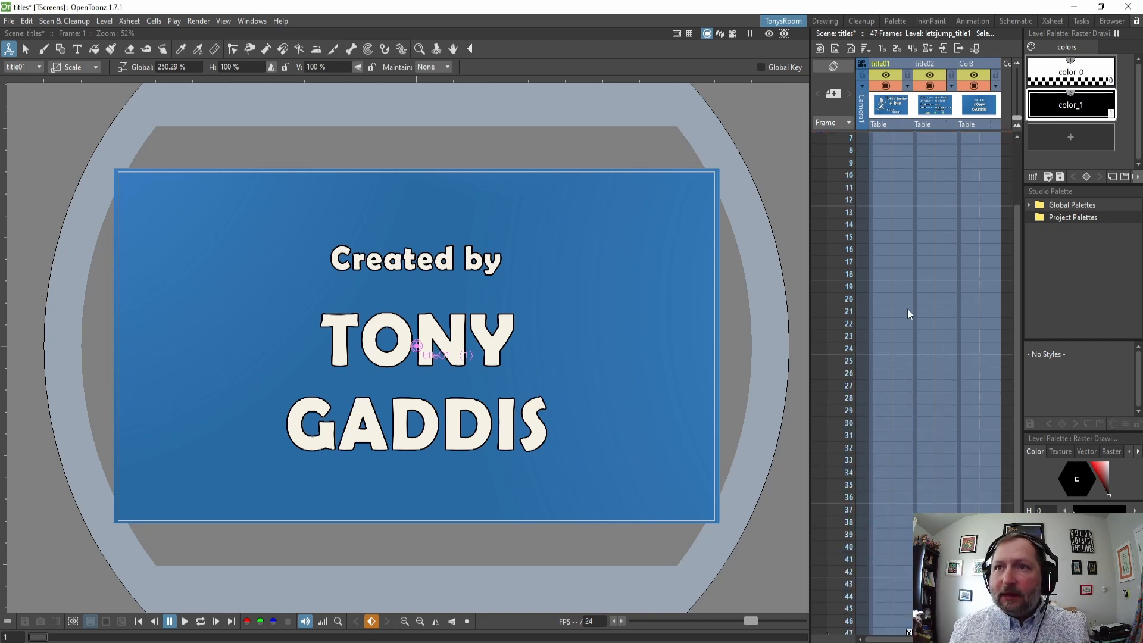
{"action": "scroll", "coordinate": [909, 312], "scroll_direction": "down", "scroll_amount": 5}
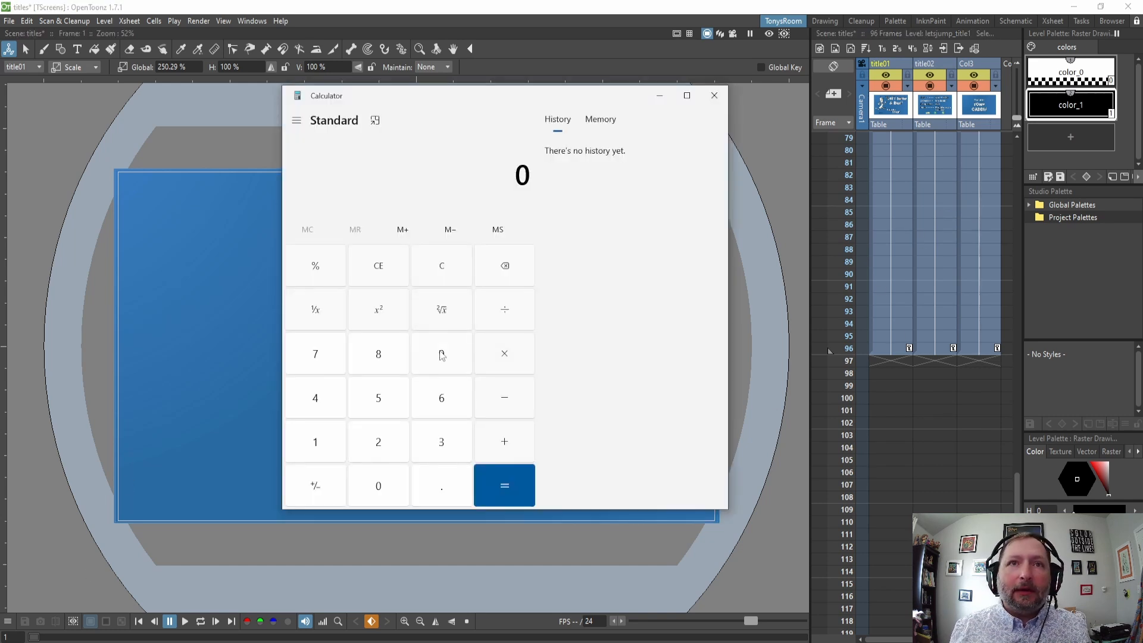
Calculate 96 minus 24 in Calculator.
{"action": "left_click", "coordinate": [442, 356]}
{"action": "left_click", "coordinate": [443, 399]}
{"action": "left_click", "coordinate": [524, 400]}
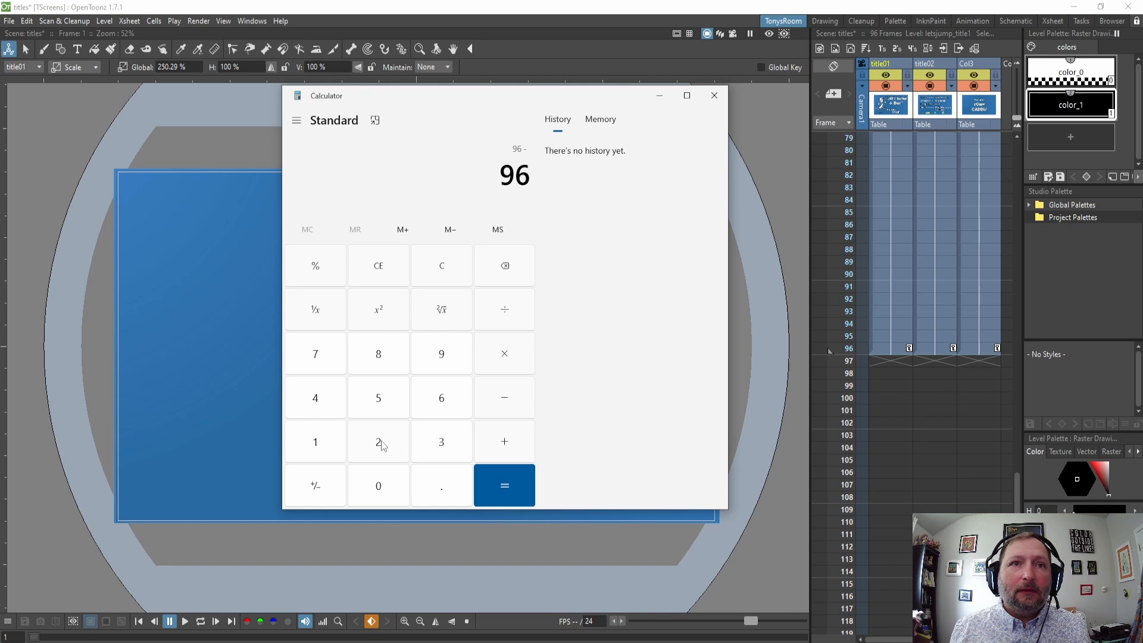
{"action": "left_click", "coordinate": [381, 445]}
{"action": "left_click", "coordinate": [314, 406]}
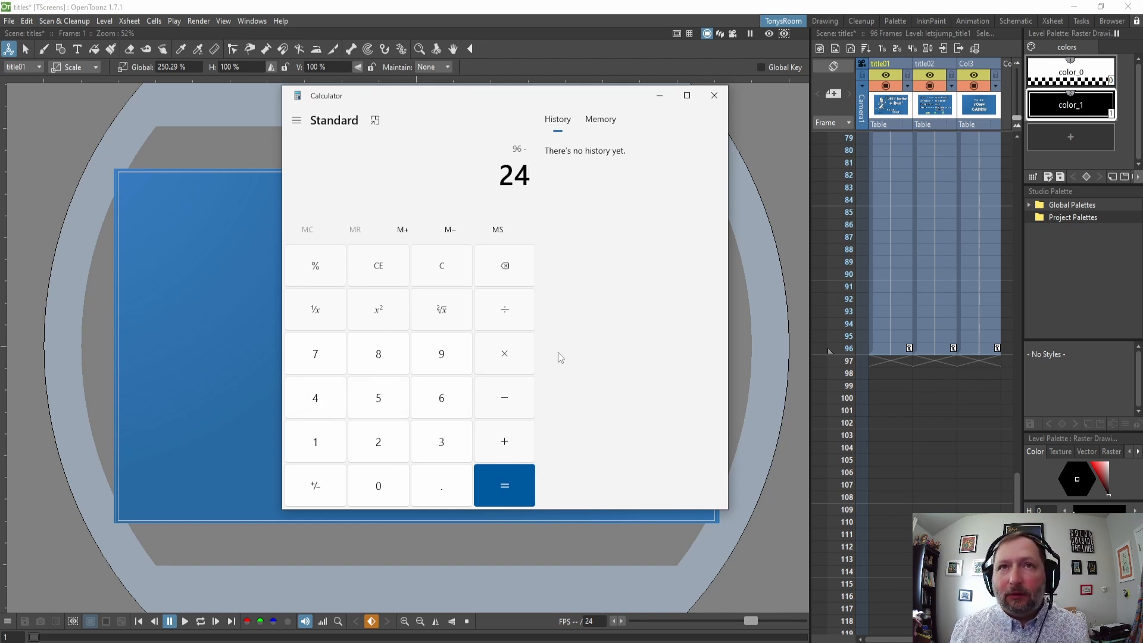
{"action": "left_click", "coordinate": [503, 485]}
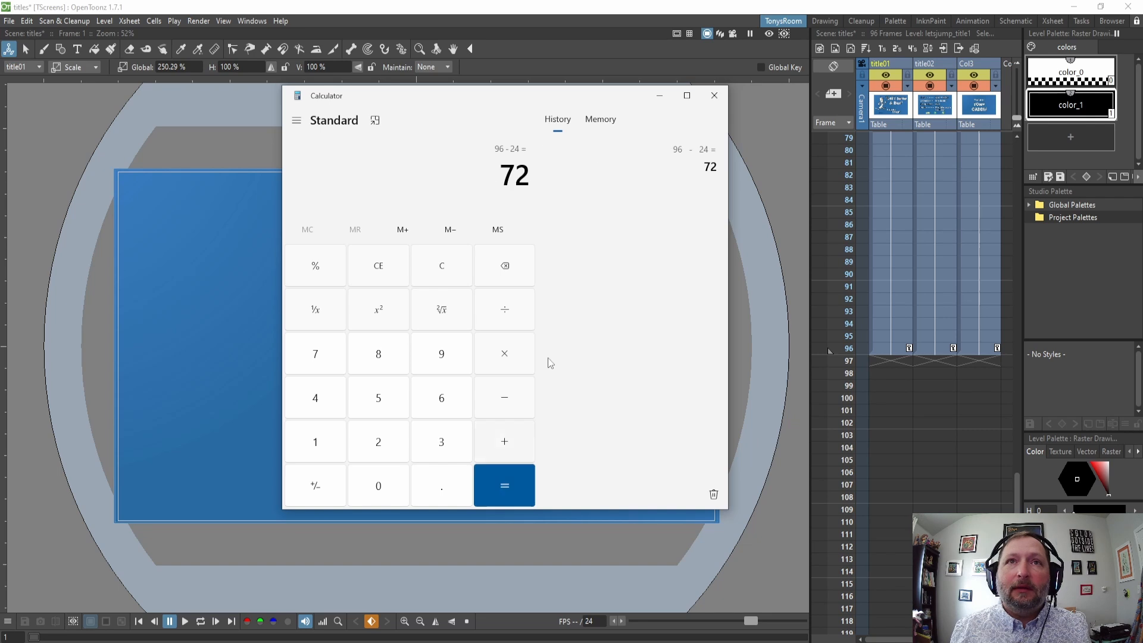
{"action": "left_click_drag", "start_coordinate": [612, 98], "coordinate": [567, 136]}
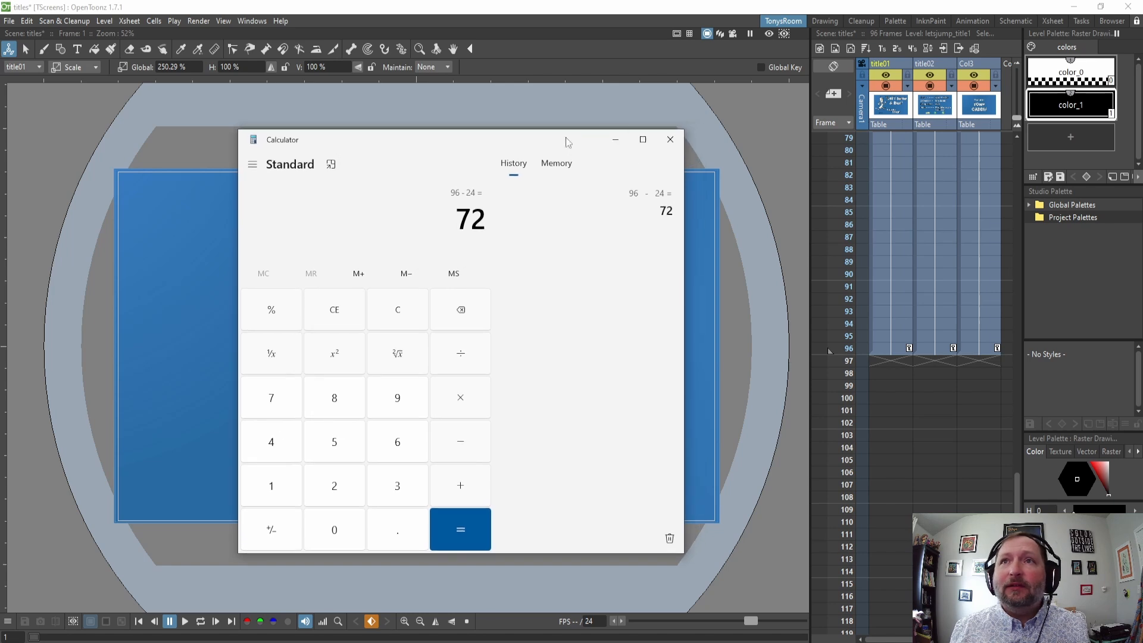
Close Calculator and move the title02 exposure down its Xsheet column so it starts at frame 72.
{"action": "left_click", "coordinate": [671, 138]}
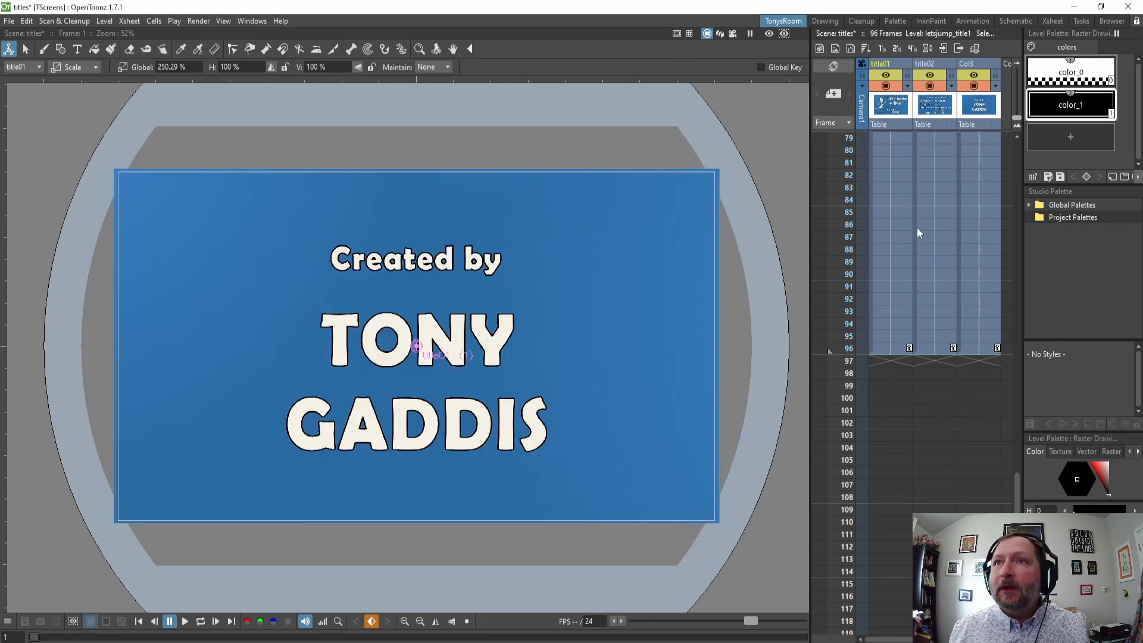
{"action": "scroll", "coordinate": [916, 231], "scroll_direction": "up", "scroll_amount": 10}
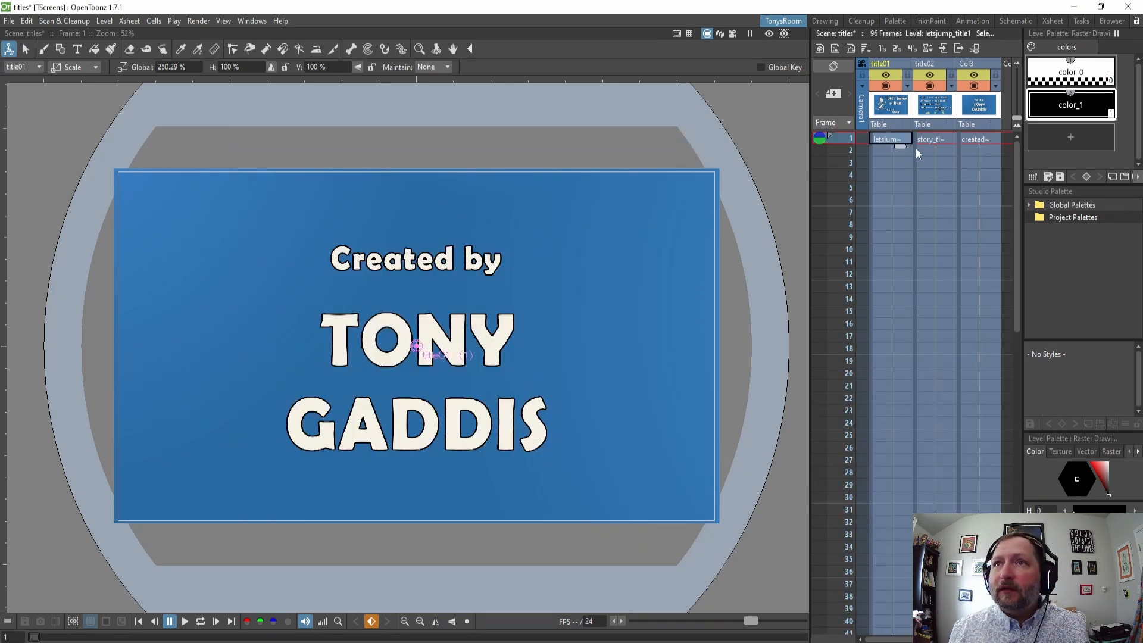
{"action": "left_click", "coordinate": [913, 144]}
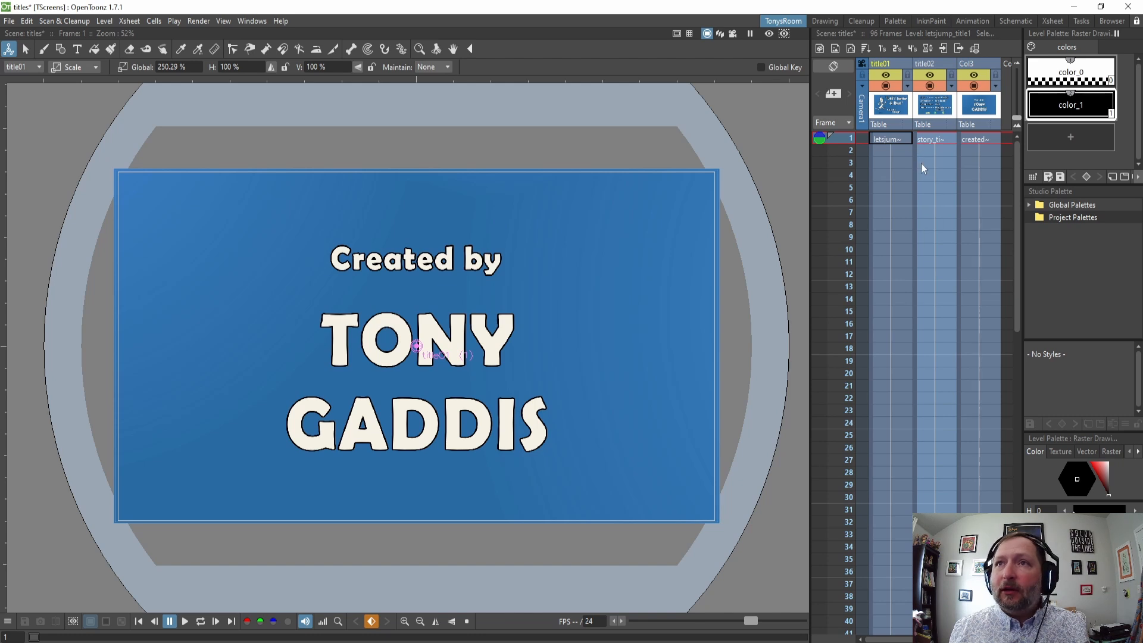
{"action": "left_click_drag", "start_coordinate": [916, 154], "coordinate": [927, 462]}
{"action": "scroll", "coordinate": [920, 429], "scroll_direction": "down", "scroll_amount": 5}
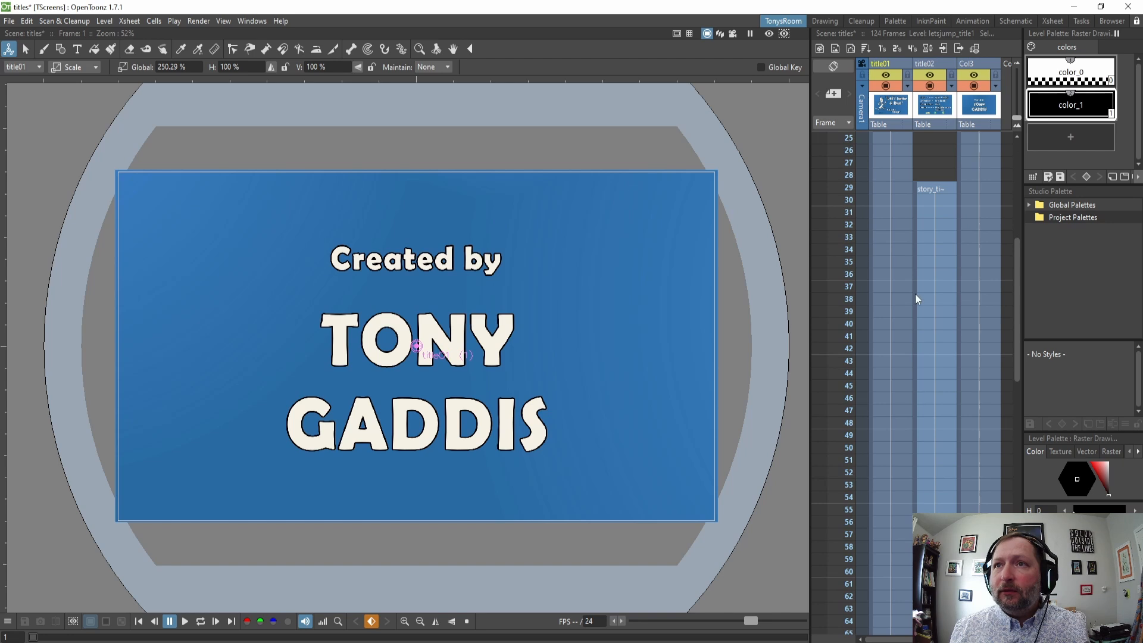
{"action": "left_click_drag", "start_coordinate": [915, 268], "coordinate": [921, 430]}
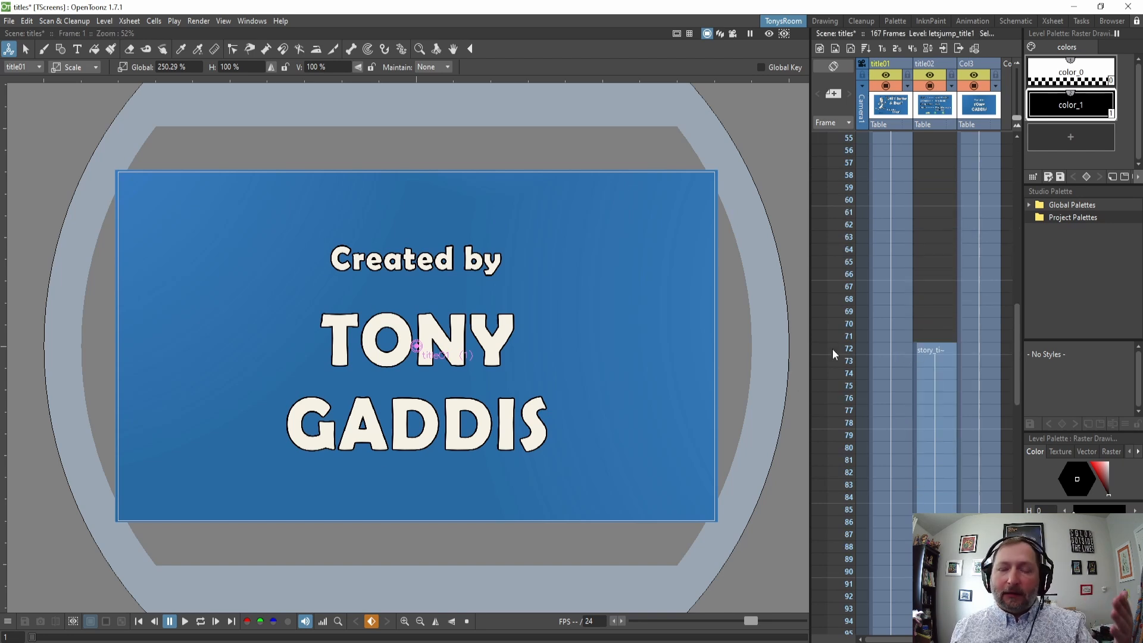
Check at which frame the title02 exposure ends in the Xsheet, and bring Calculator back up.
{"action": "scroll", "coordinate": [986, 256], "scroll_direction": "down", "scroll_amount": 5}
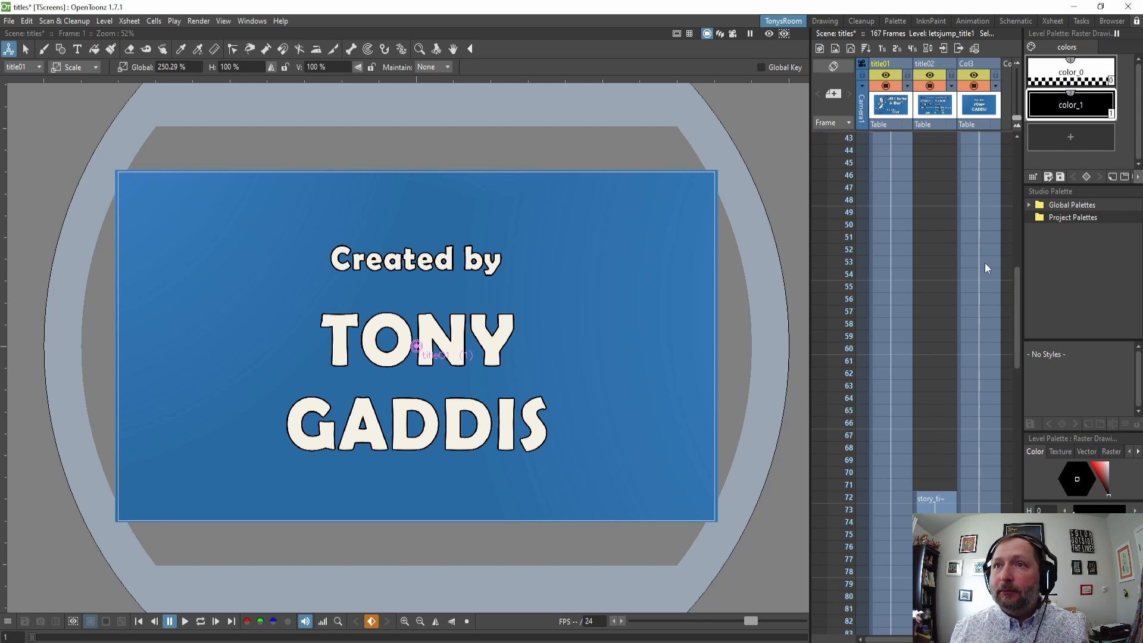
{"action": "scroll", "coordinate": [971, 301], "scroll_direction": "down", "scroll_amount": 15}
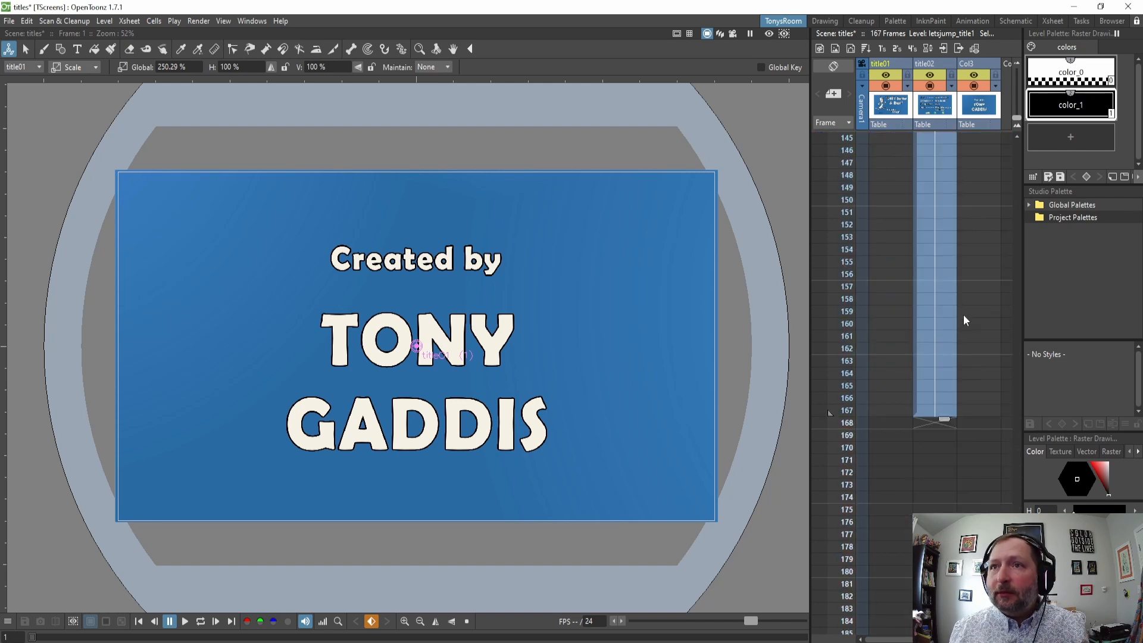
{"action": "scroll", "coordinate": [920, 220], "scroll_direction": "up", "scroll_amount": 3}
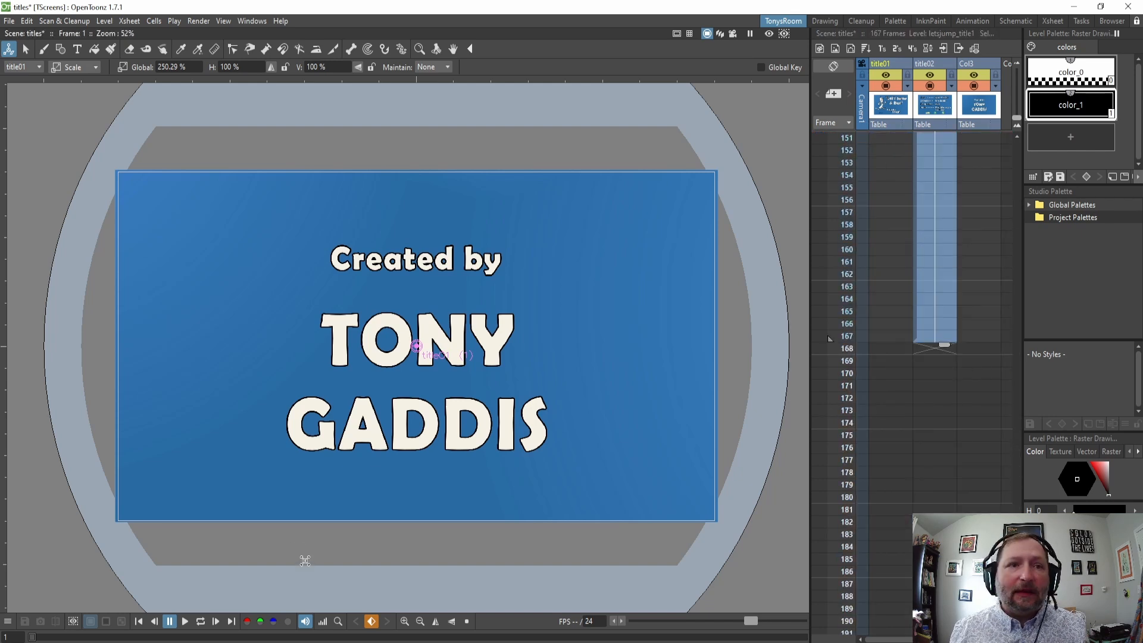
{"action": "key", "text": "alt+Tab"}
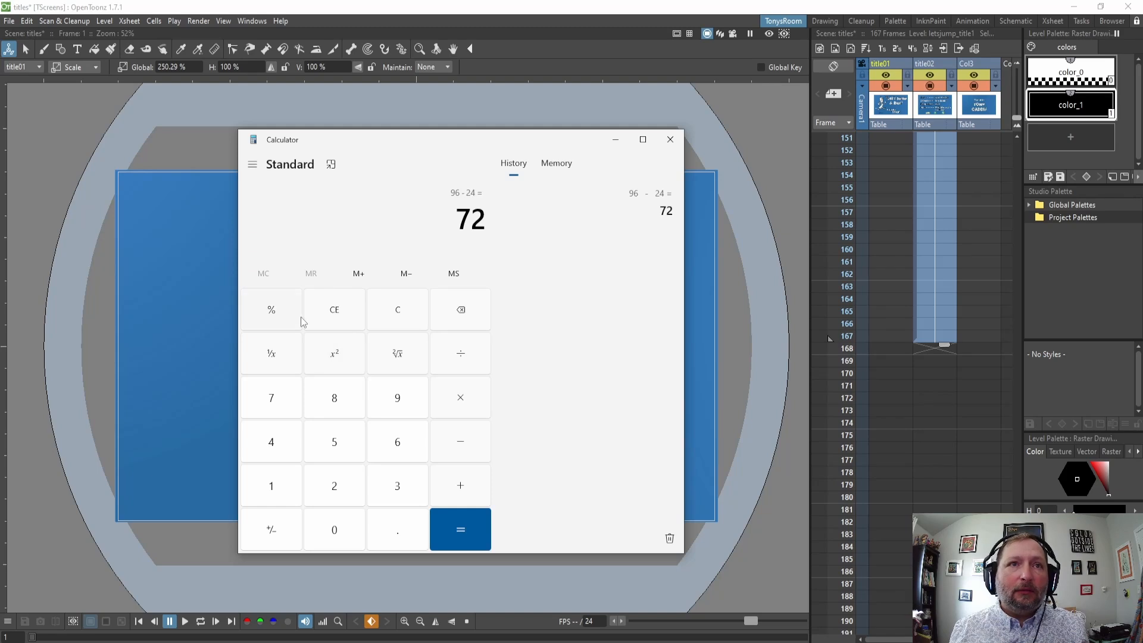
{"action": "left_click", "coordinate": [390, 311]}
{"action": "left_click", "coordinate": [272, 488]}
{"action": "left_click", "coordinate": [377, 450]}
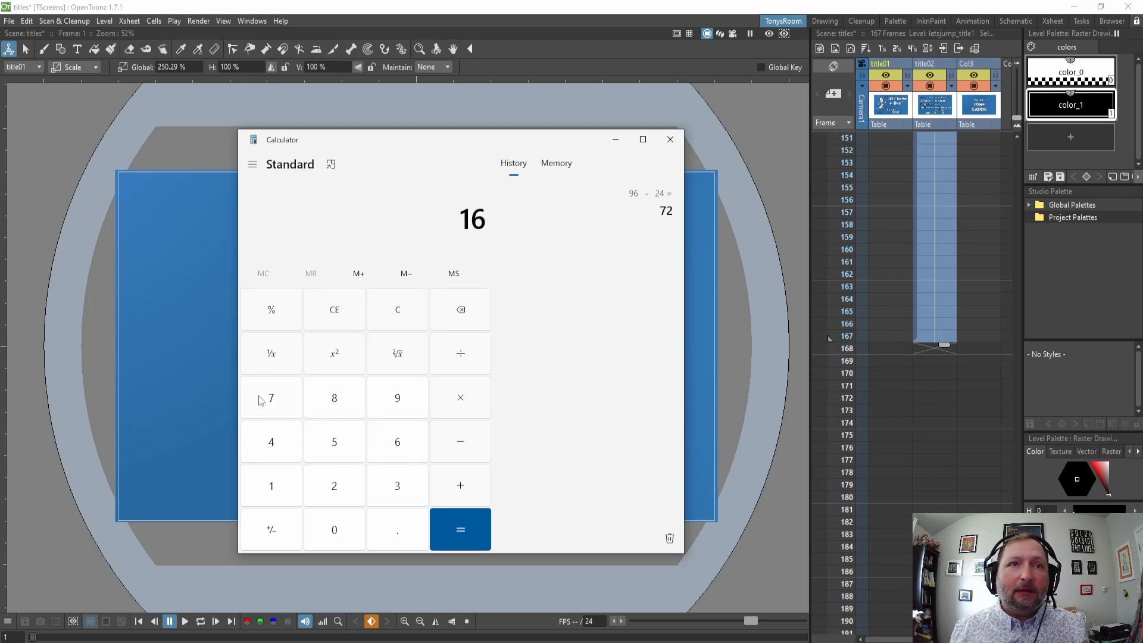
{"action": "left_click", "coordinate": [264, 400]}
{"action": "left_click", "coordinate": [447, 434]}
{"action": "left_click", "coordinate": [344, 476]}
{"action": "left_click", "coordinate": [334, 440]}
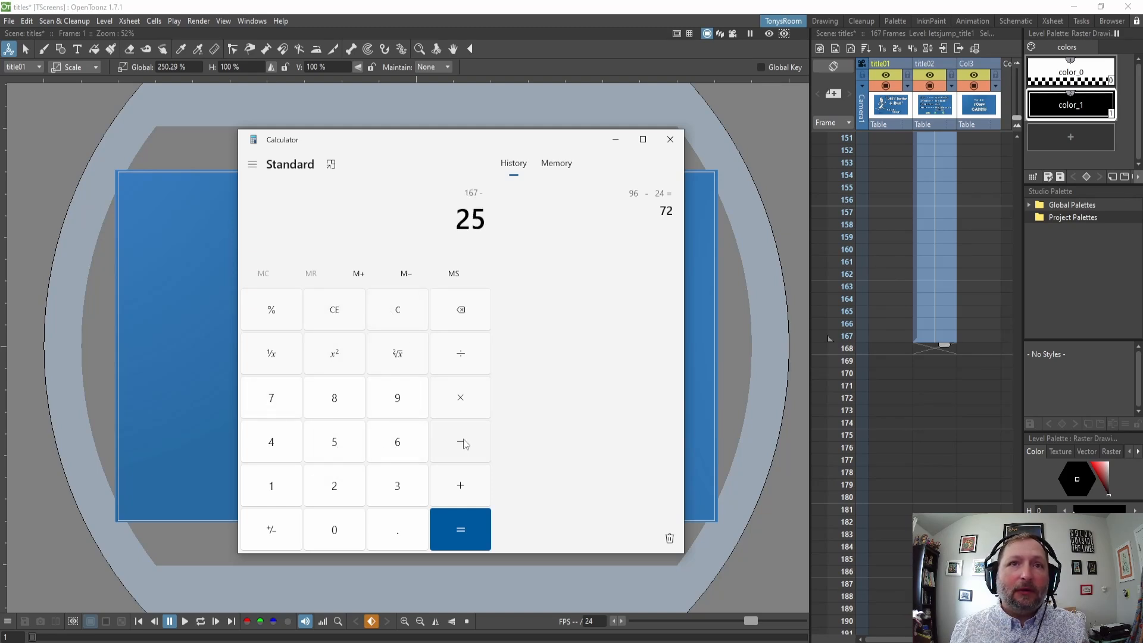
{"action": "left_click", "coordinate": [359, 320]}
{"action": "left_click", "coordinate": [382, 321]}
Calculate 167 minus 24 in Calculator, and return to OpenToonz.
{"action": "left_click", "coordinate": [280, 486]}
{"action": "left_click", "coordinate": [376, 441]}
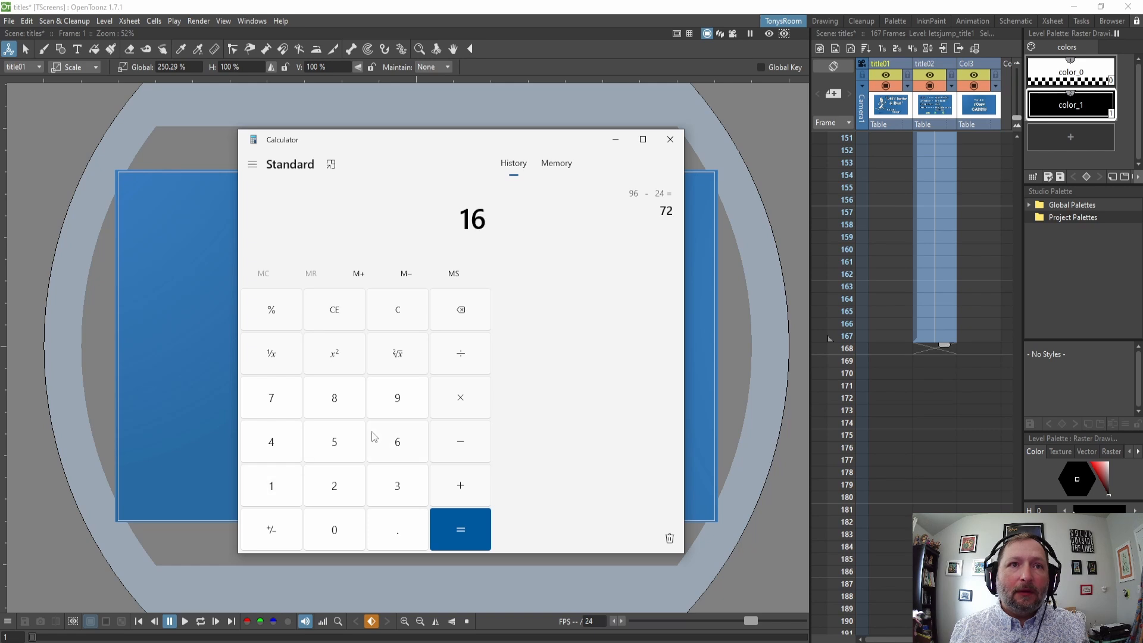
{"action": "left_click", "coordinate": [285, 399]}
{"action": "left_click", "coordinate": [459, 441]}
{"action": "left_click", "coordinate": [331, 485]}
{"action": "left_click", "coordinate": [271, 442]}
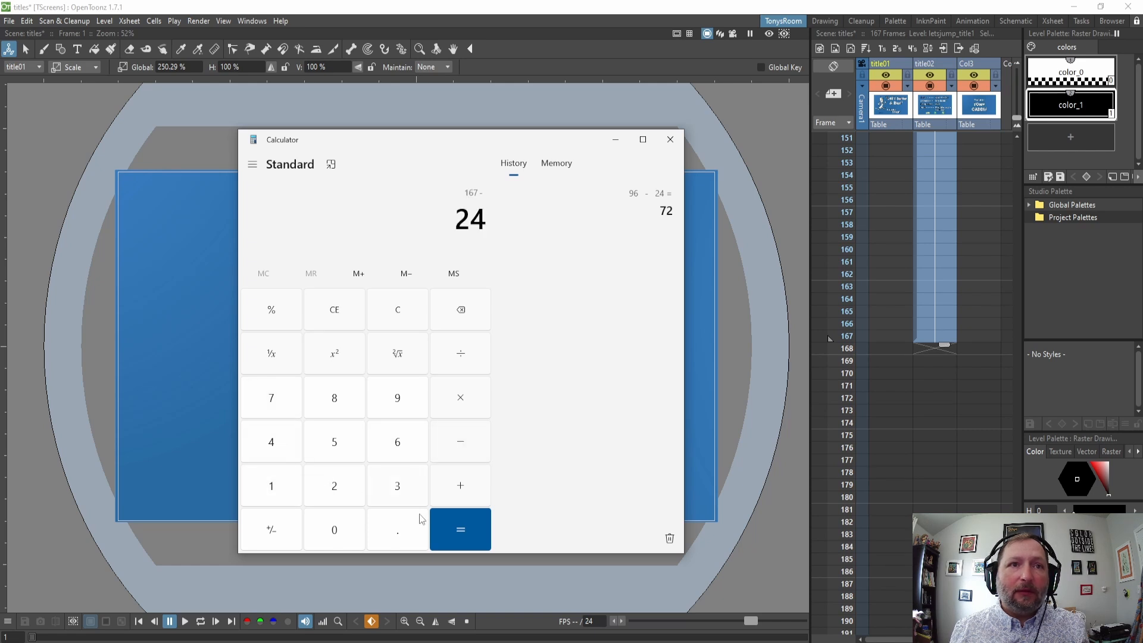
{"action": "left_click", "coordinate": [464, 530]}
{"action": "left_click", "coordinate": [703, 6]}
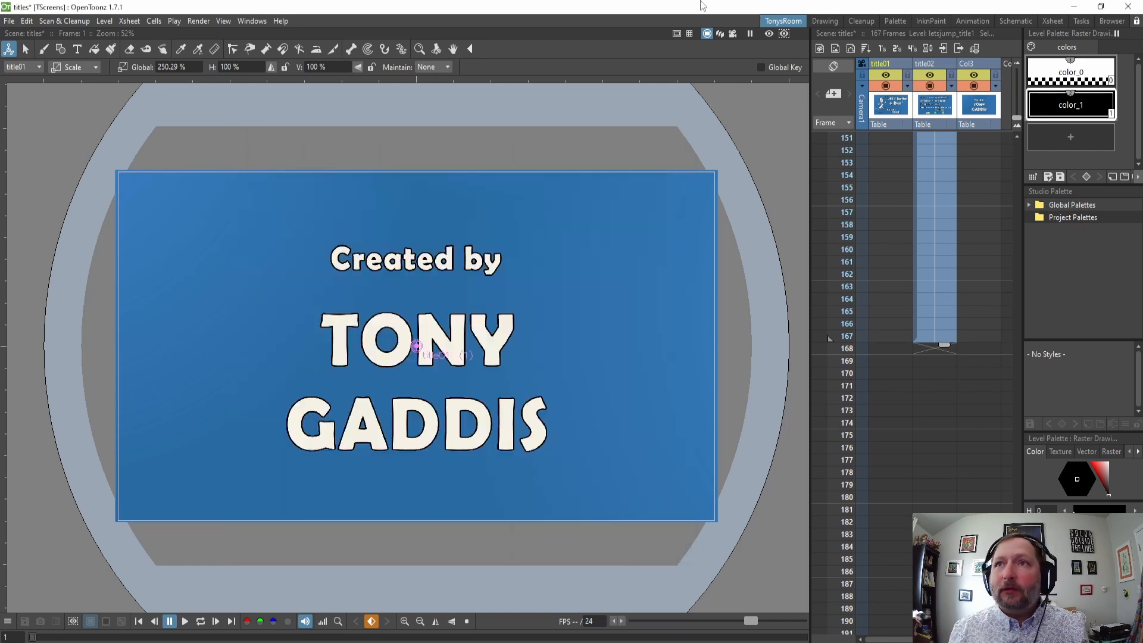
Move the third column's title exposure down the Xsheet so it starts at frame 143, and check where it ends.
{"action": "scroll", "coordinate": [930, 241], "scroll_direction": "up", "scroll_amount": 5}
{"action": "scroll", "coordinate": [932, 232], "scroll_direction": "up", "scroll_amount": 6}
{"action": "scroll", "coordinate": [958, 205], "scroll_direction": "up", "scroll_amount": 5}
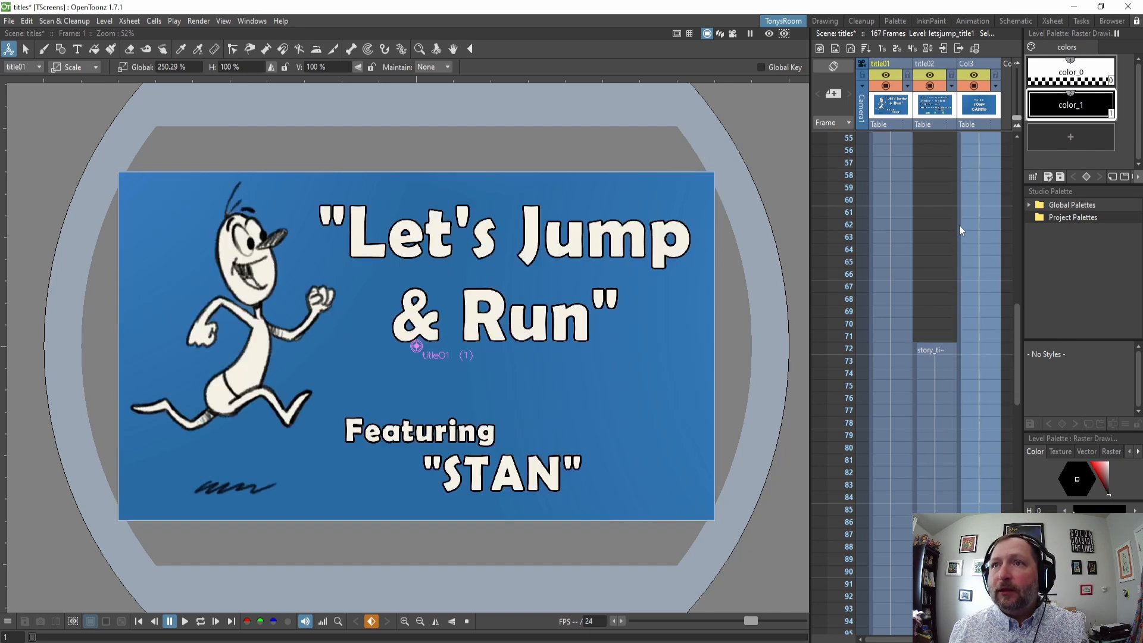
{"action": "left_click_drag", "start_coordinate": [960, 213], "coordinate": [980, 489]}
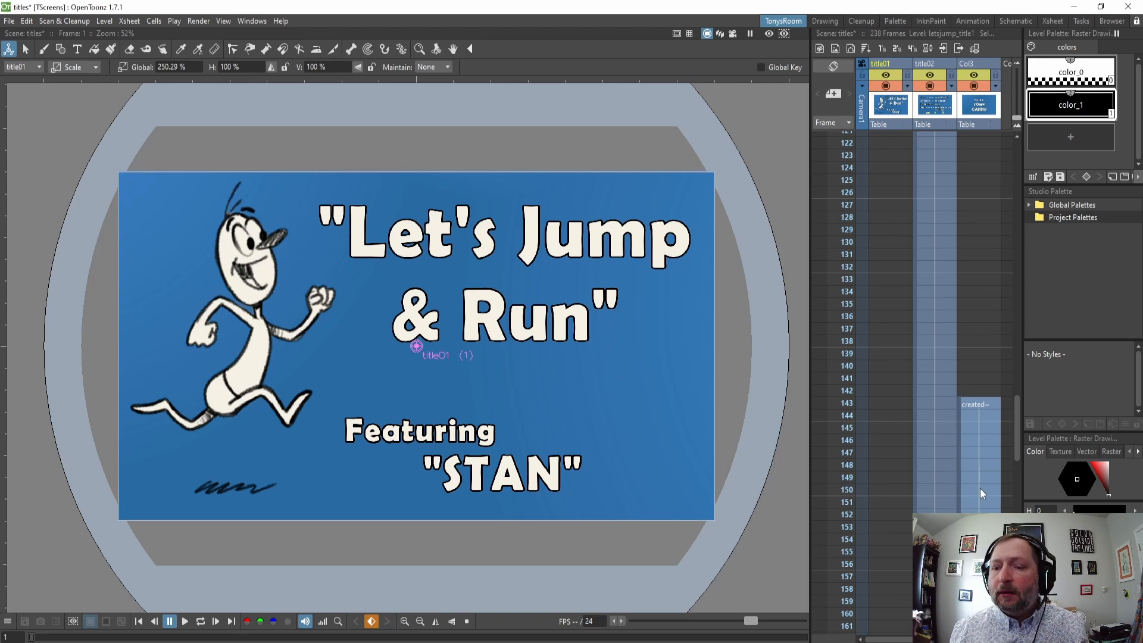
{"action": "scroll", "coordinate": [948, 352], "scroll_direction": "down", "scroll_amount": 2}
{"action": "scroll", "coordinate": [951, 357], "scroll_direction": "down", "scroll_amount": 1}
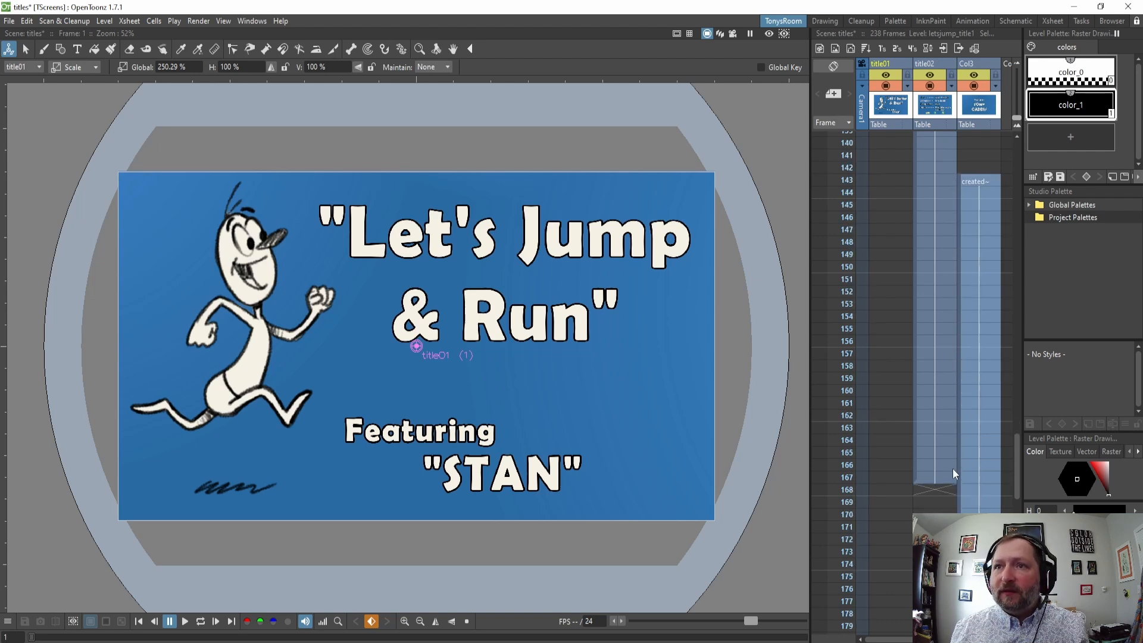
{"action": "scroll", "coordinate": [953, 468], "scroll_direction": "down", "scroll_amount": 9}
{"action": "scroll", "coordinate": [954, 468], "scroll_direction": "down", "scroll_amount": 2}
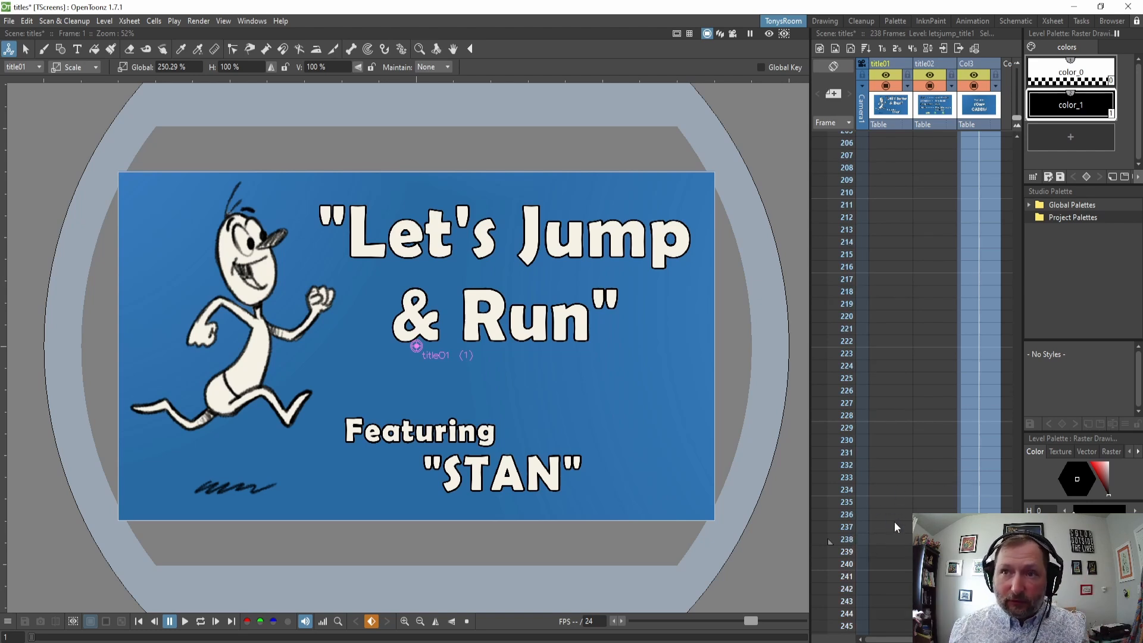
{"action": "scroll", "coordinate": [954, 536], "scroll_direction": "up", "scroll_amount": 1}
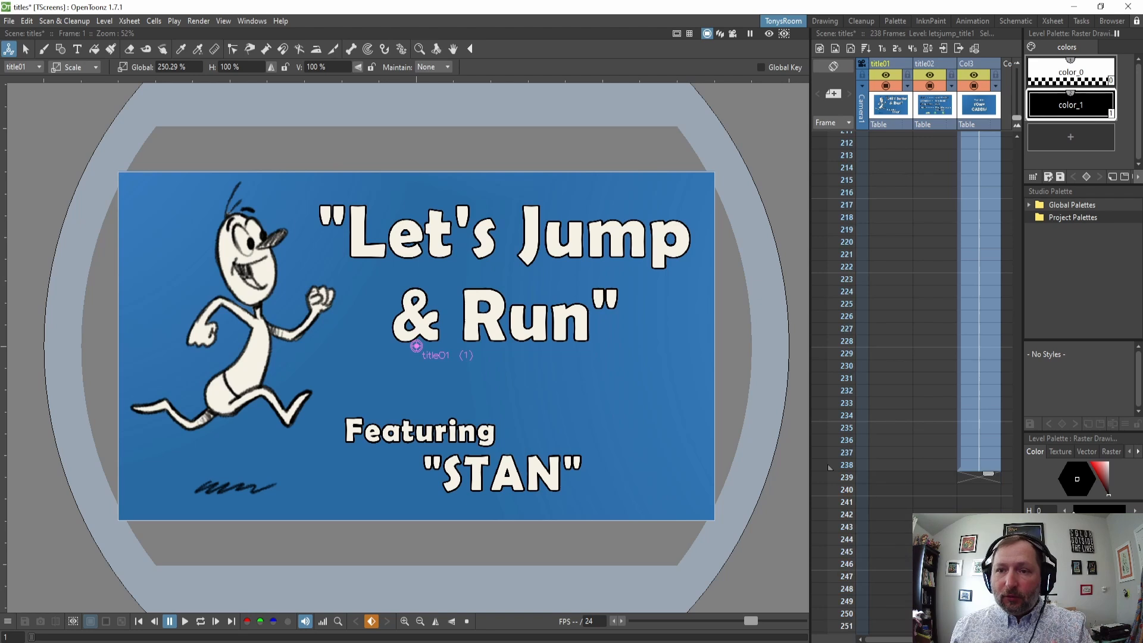
{"action": "scroll", "coordinate": [928, 403], "scroll_direction": "up", "scroll_amount": 20}
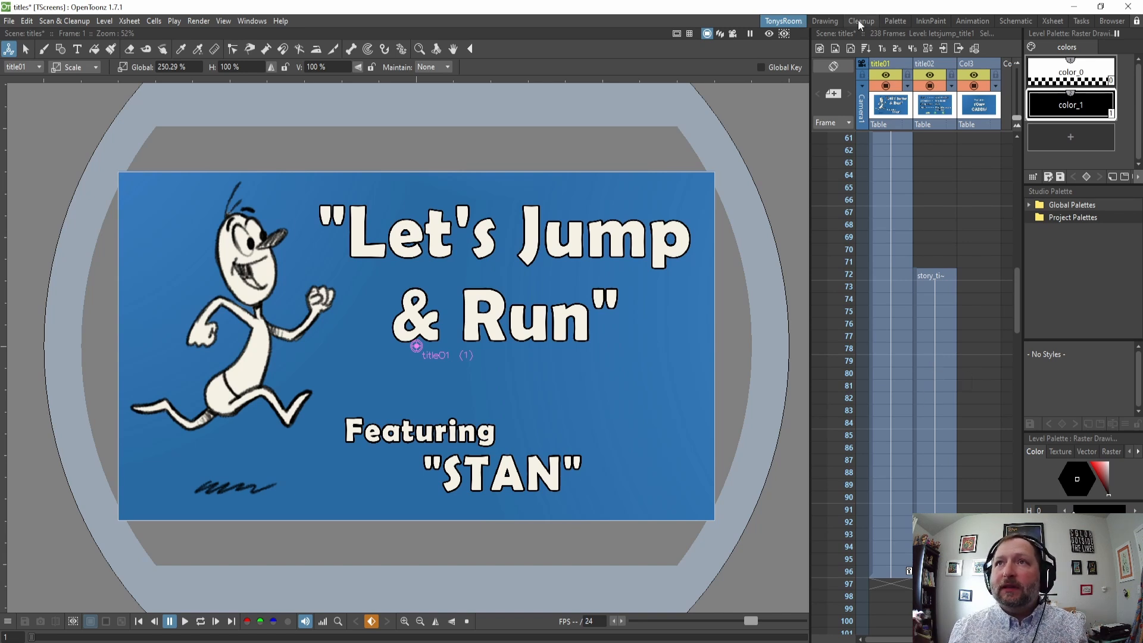
Switch to the Animation room and toggle its schematic to the stage view and back to the FX view.
{"action": "left_click", "coordinate": [968, 21]}
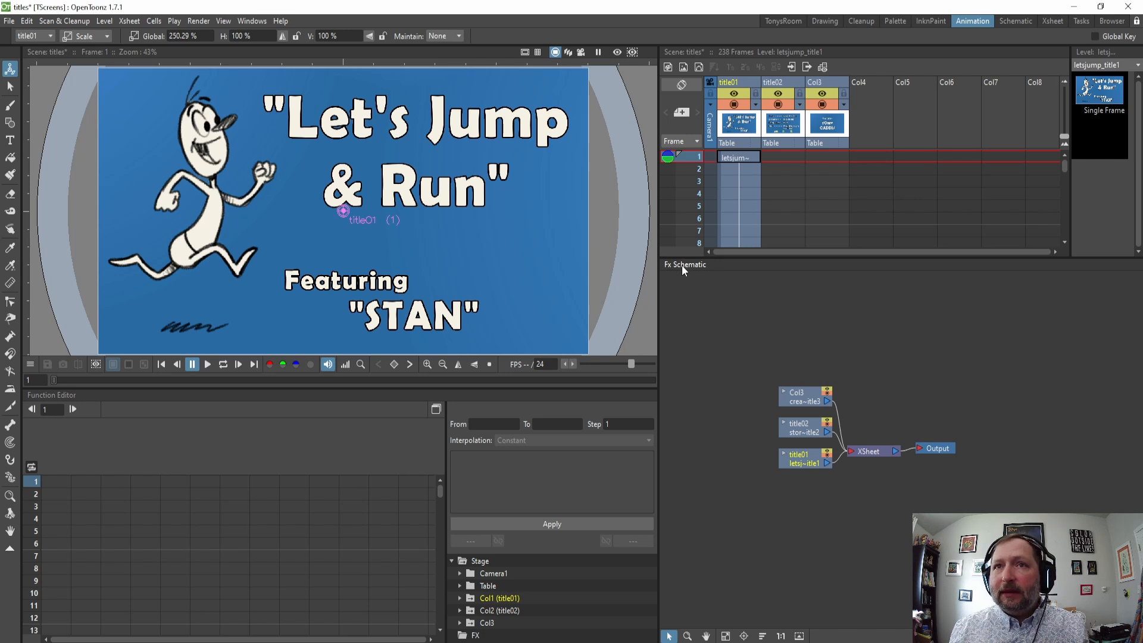
{"action": "left_click_drag", "start_coordinate": [887, 392], "coordinate": [879, 378]}
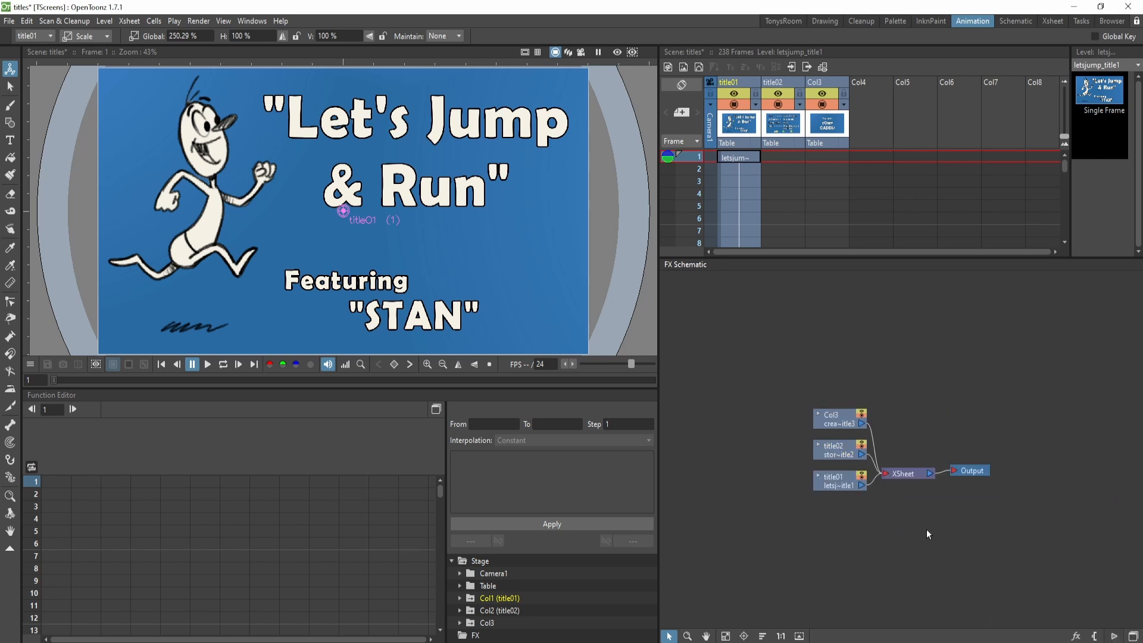
{"action": "left_click", "coordinate": [1133, 634]}
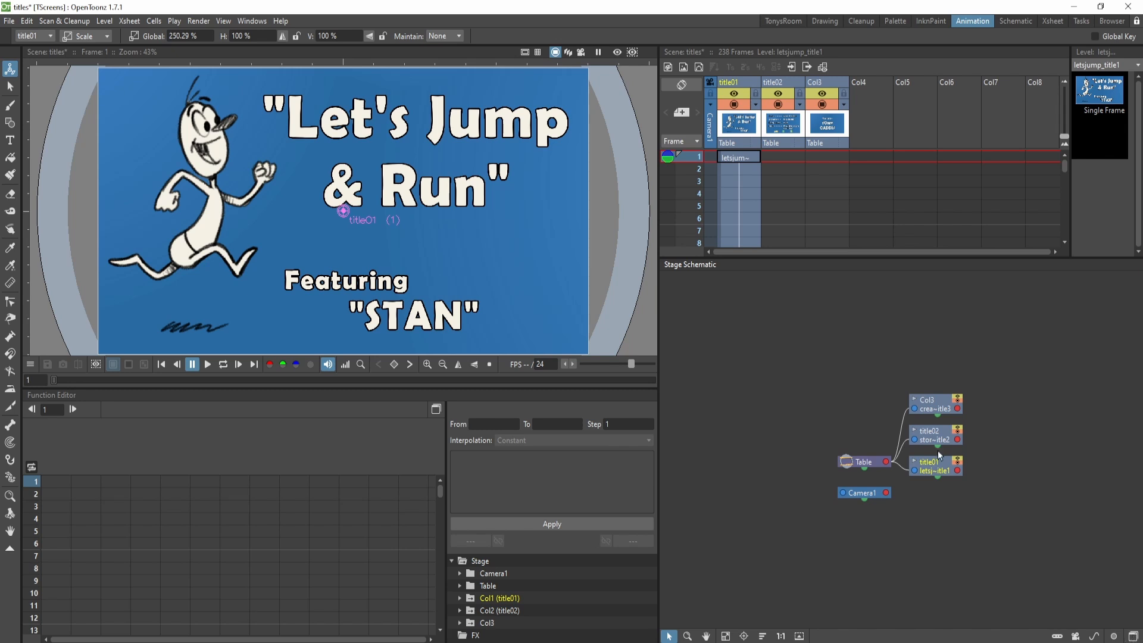
{"action": "left_click", "coordinate": [1133, 635]}
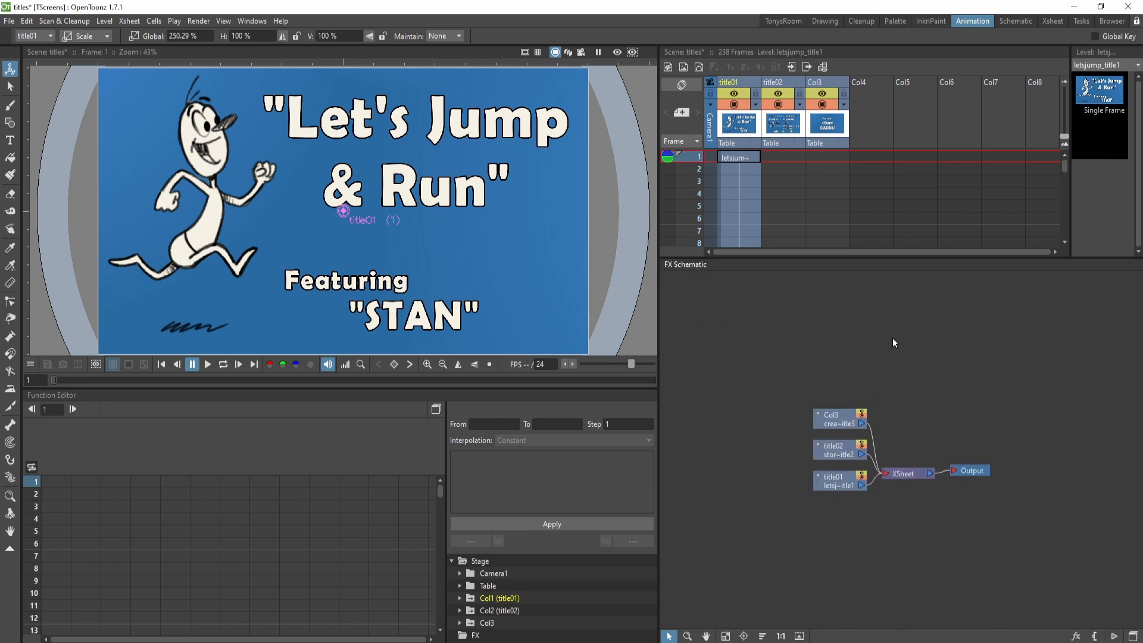
Move all the FX Schematic nodes together up and to the left, and select the column nodes and the XSheet node individually.
{"action": "left_click_drag", "start_coordinate": [761, 361], "coordinate": [1024, 553]}
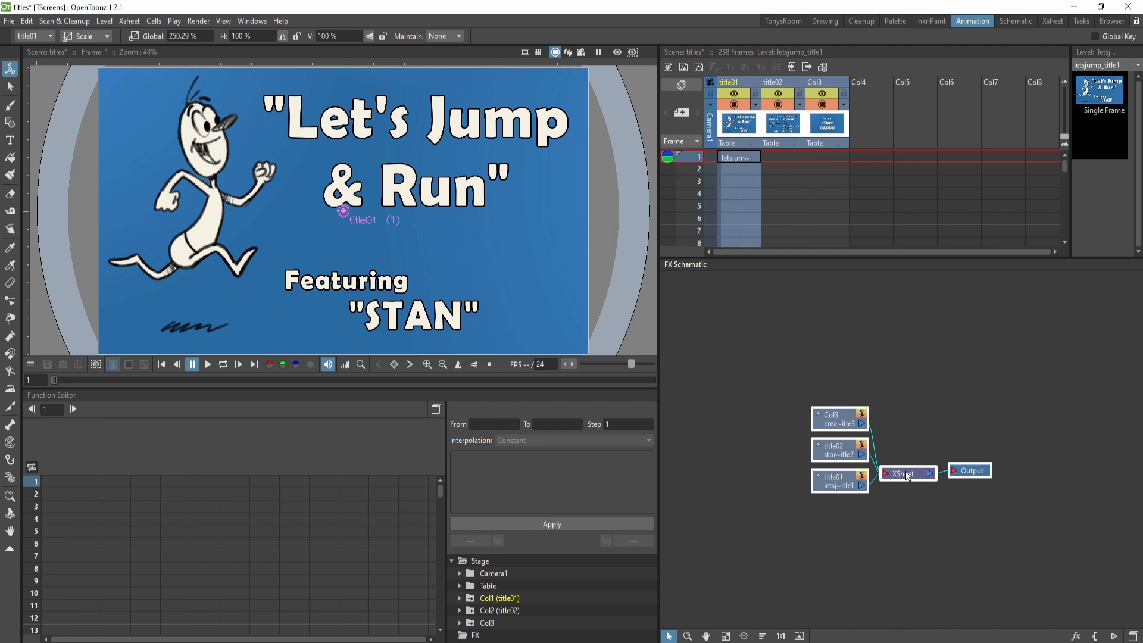
{"action": "left_click_drag", "start_coordinate": [906, 475], "coordinate": [827, 391]}
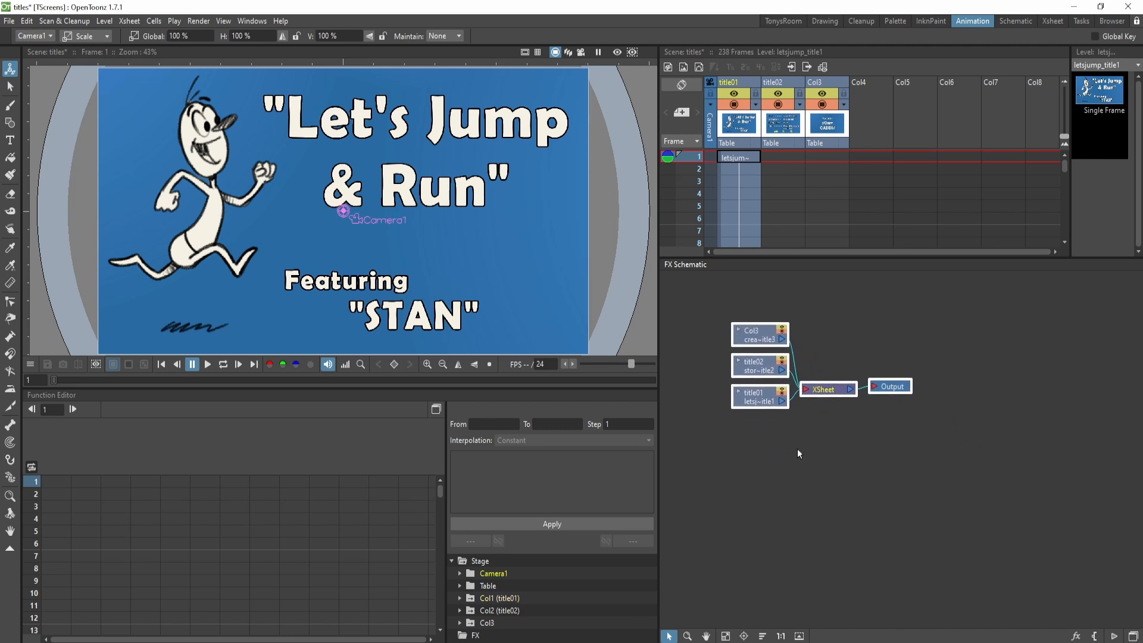
{"action": "left_click", "coordinate": [755, 335]}
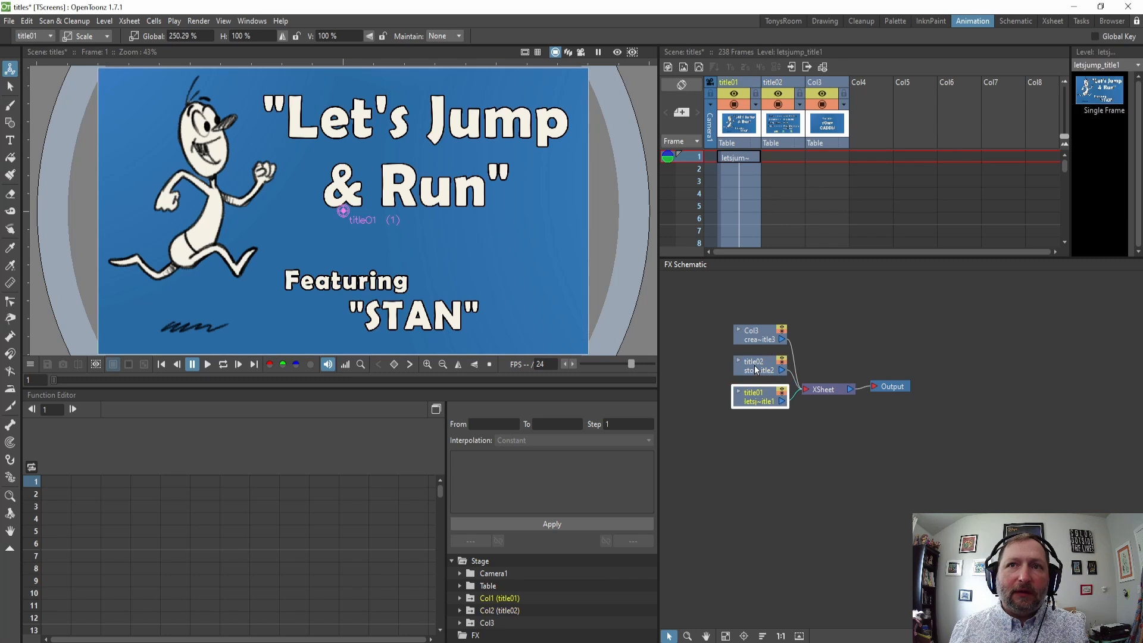
{"action": "left_click", "coordinate": [758, 399]}
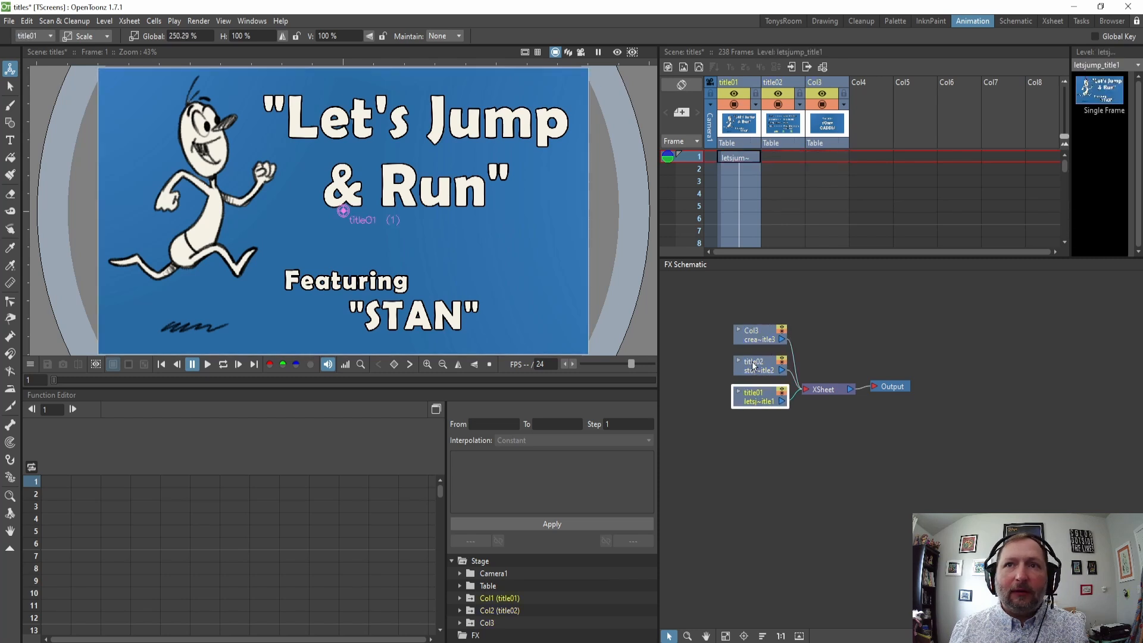
{"action": "left_click", "coordinate": [756, 368]}
{"action": "left_click", "coordinate": [764, 343]}
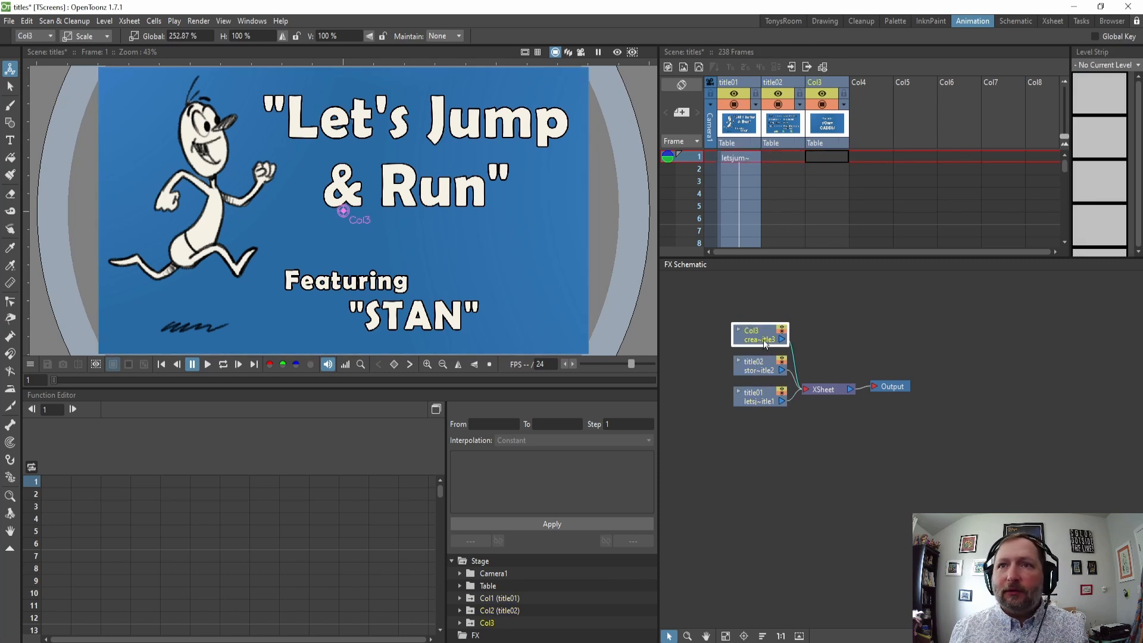
{"action": "left_click", "coordinate": [827, 390]}
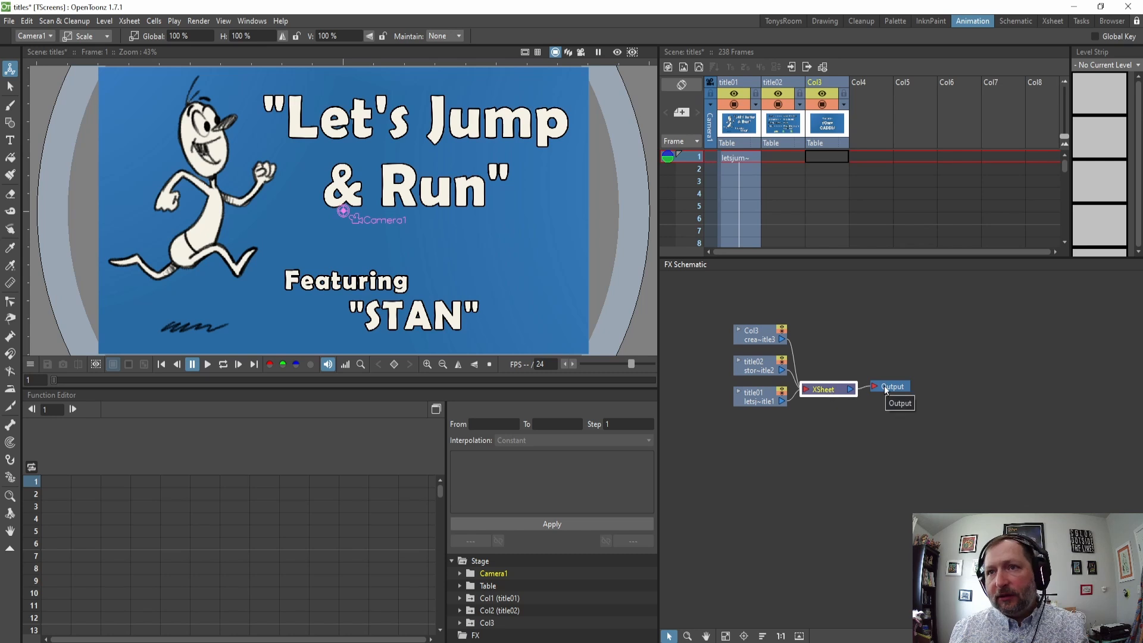
Space out the FX nodes: XSheet and Output farther right, with title01, title02 and Col3 stacked from top to bottom.
{"action": "left_click_drag", "start_coordinate": [960, 361], "coordinate": [1057, 384]}
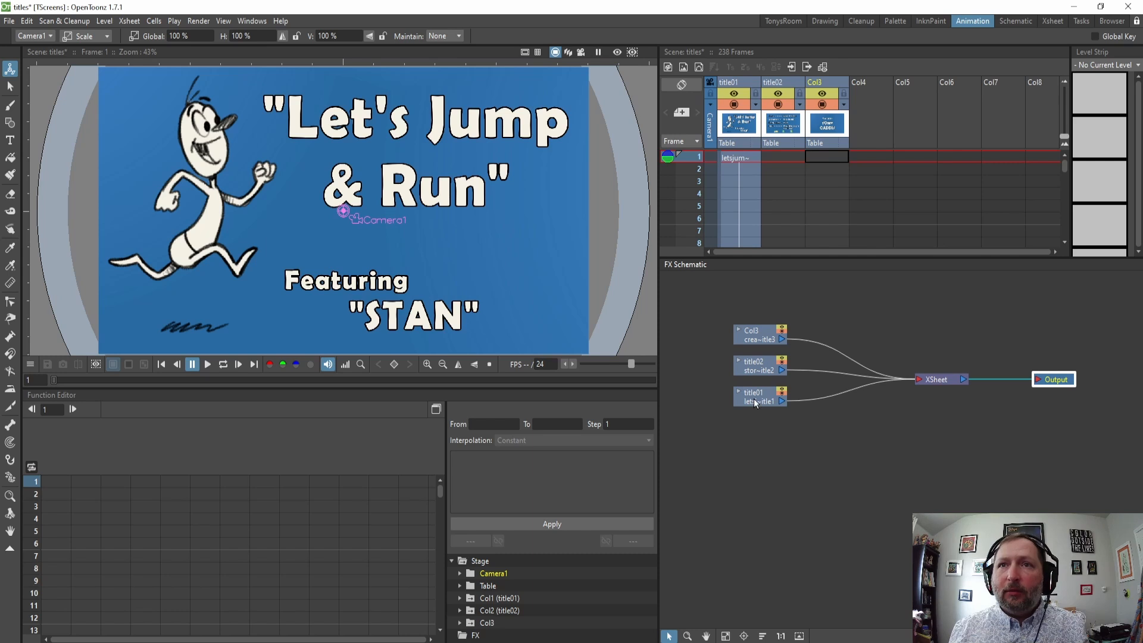
{"action": "left_click_drag", "start_coordinate": [755, 403], "coordinate": [773, 541]}
{"action": "left_click", "coordinate": [759, 301]}
{"action": "left_click_drag", "start_coordinate": [759, 301], "coordinate": [761, 304]}
{"action": "left_click_drag", "start_coordinate": [756, 370], "coordinate": [753, 413]}
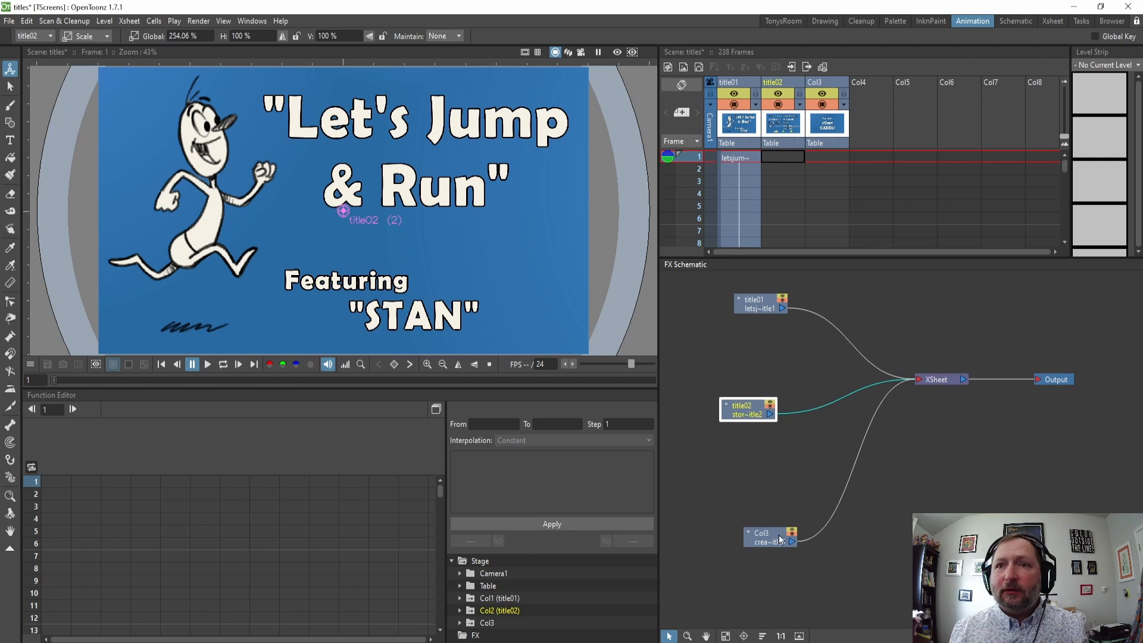
{"action": "left_click_drag", "start_coordinate": [777, 539], "coordinate": [761, 566]}
{"action": "left_click_drag", "start_coordinate": [756, 416], "coordinate": [760, 440]}
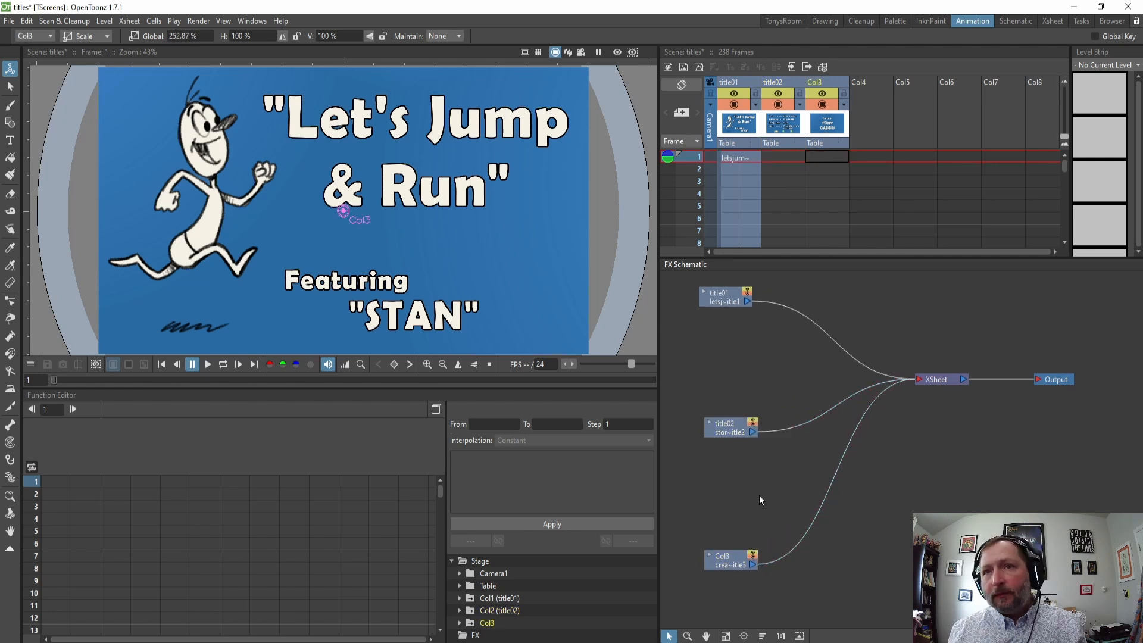
Make frame 72, where the title02 exposure starts in the Xsheet, the current frame.
{"action": "scroll", "coordinate": [773, 174], "scroll_direction": "down", "scroll_amount": 15}
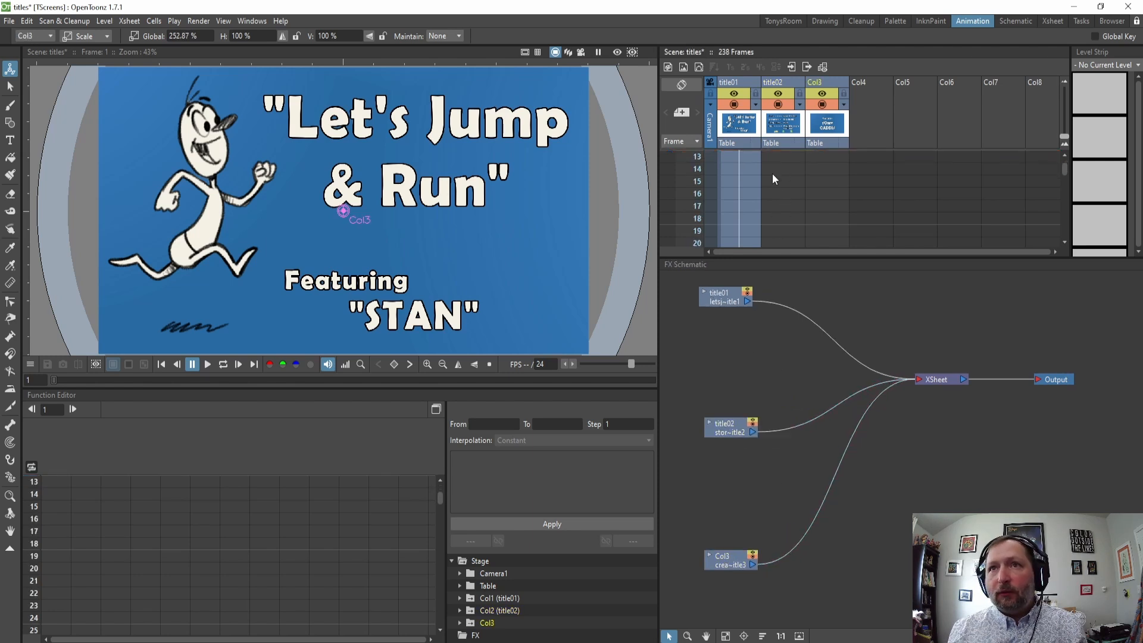
{"action": "scroll", "coordinate": [775, 185], "scroll_direction": "down", "scroll_amount": 2}
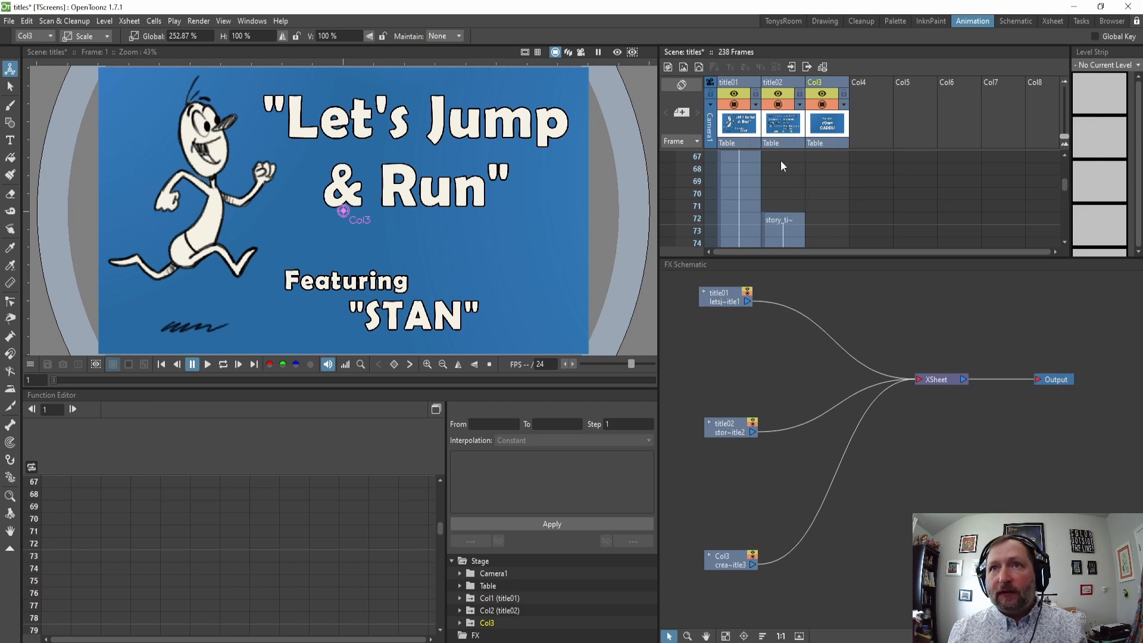
{"action": "left_click", "coordinate": [774, 218]}
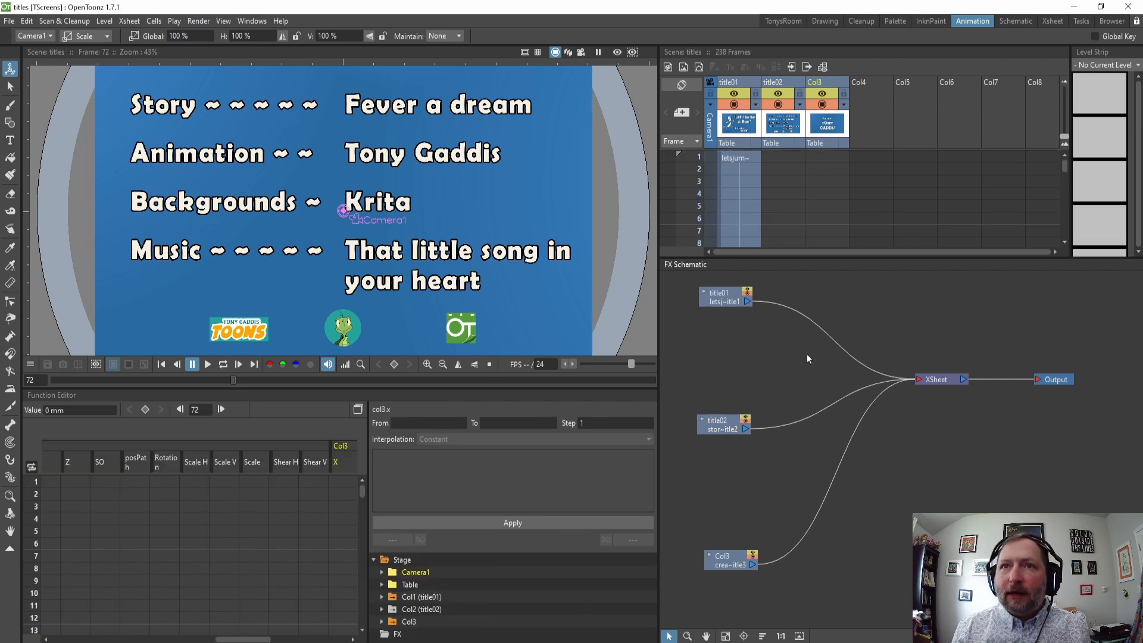
Add a Transparency effect from the Layer_Blending group to the FX Schematic.
{"action": "right_click", "coordinate": [799, 457]}
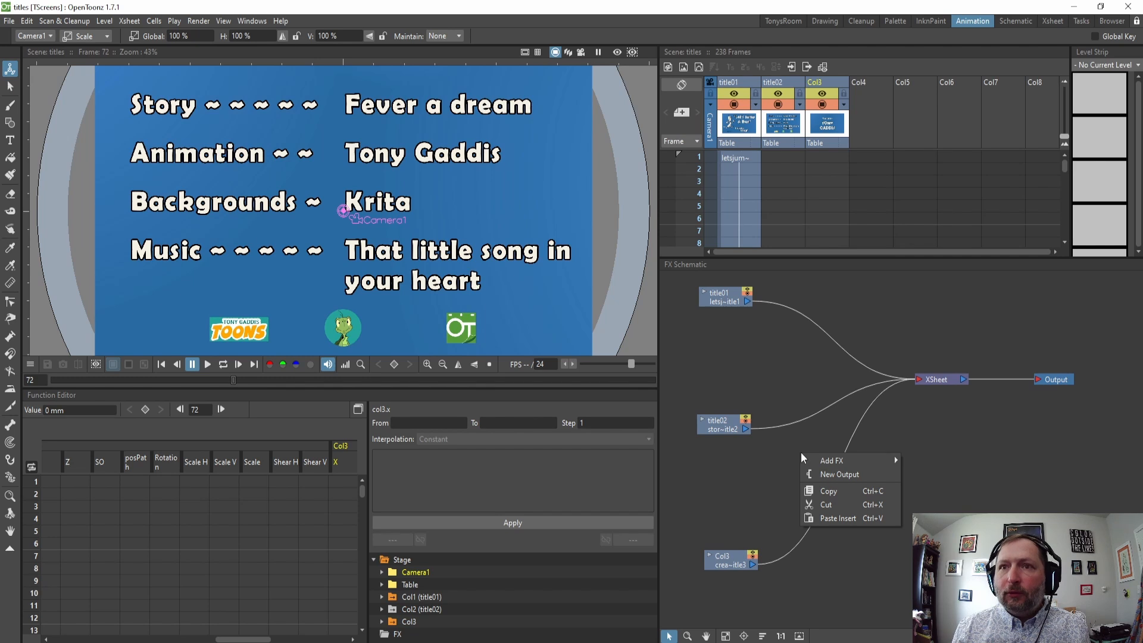
{"action": "right_click", "coordinate": [825, 288]}
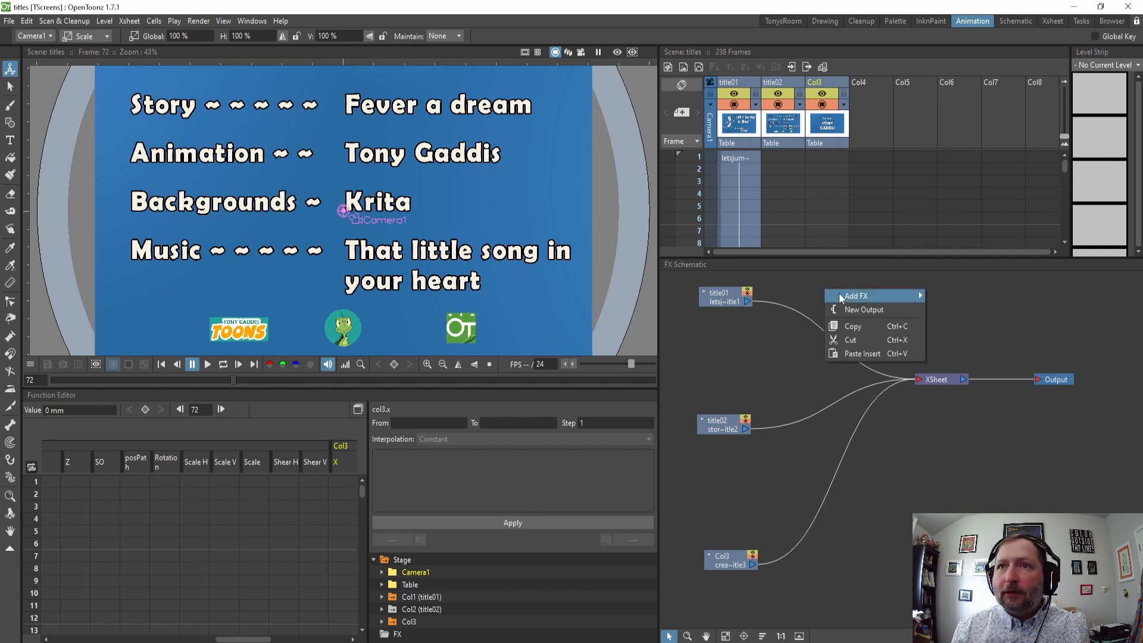
{"action": "mouse_move", "coordinate": [843, 300]}
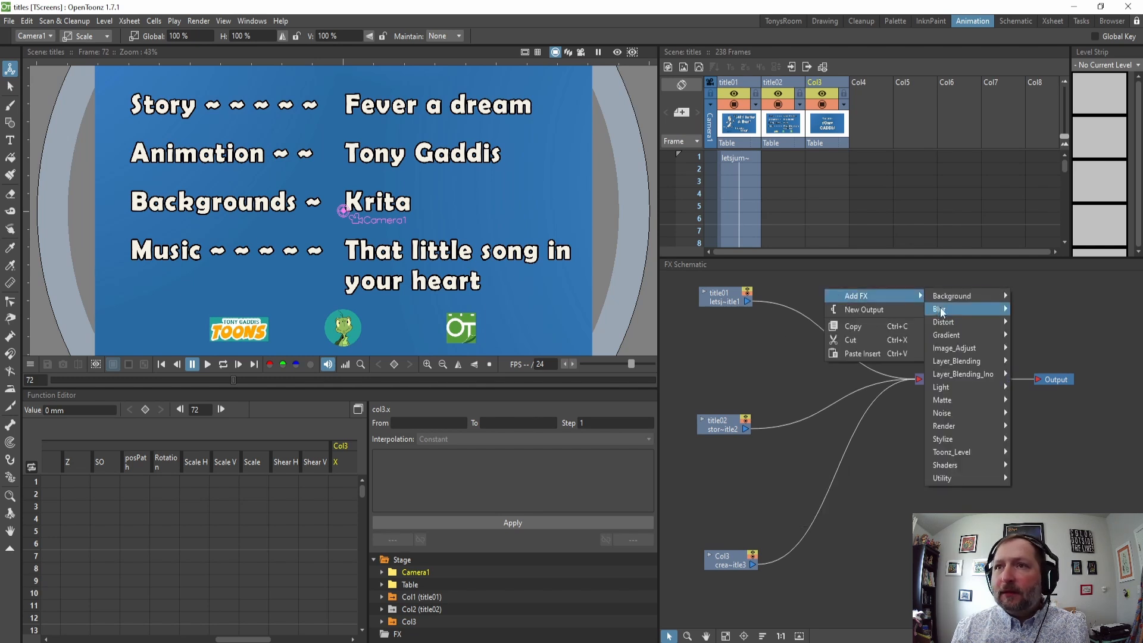
{"action": "mouse_move", "coordinate": [960, 362]}
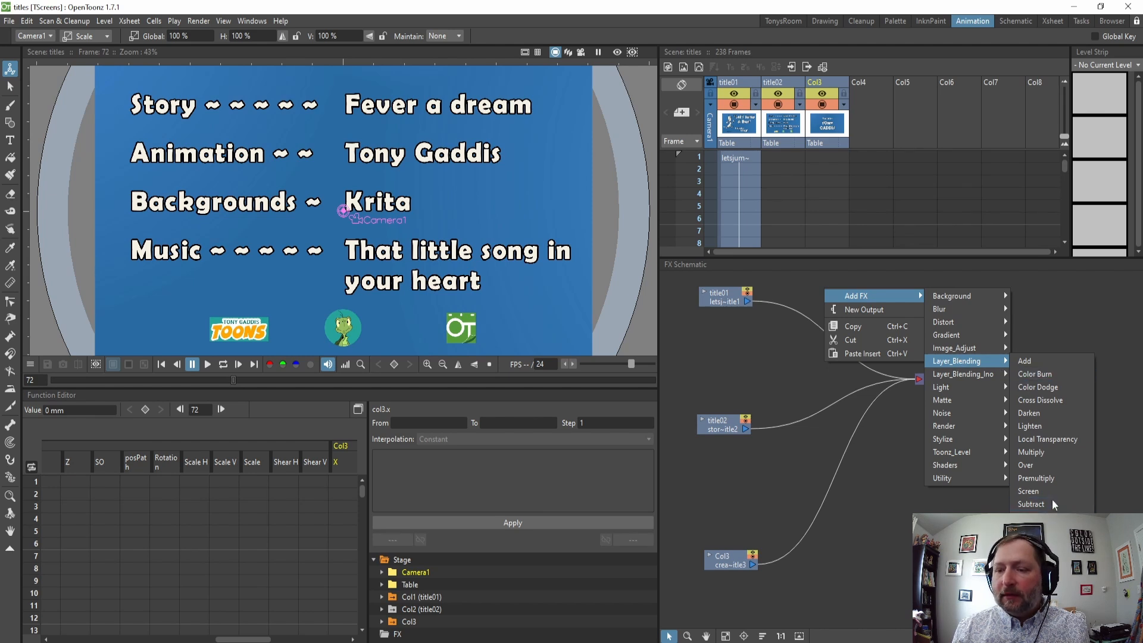
{"action": "left_click", "coordinate": [1049, 517]}
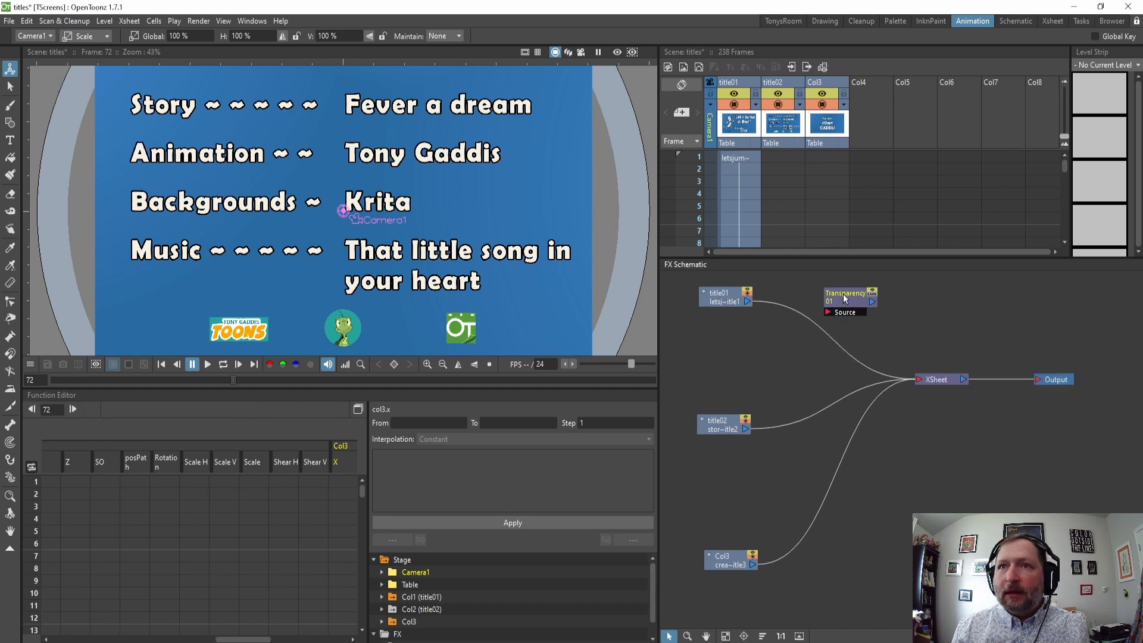
Wire the Transparency node between title02 and XSheet, and line the two nodes up side by side.
{"action": "left_click_drag", "start_coordinate": [844, 300], "coordinate": [791, 449]}
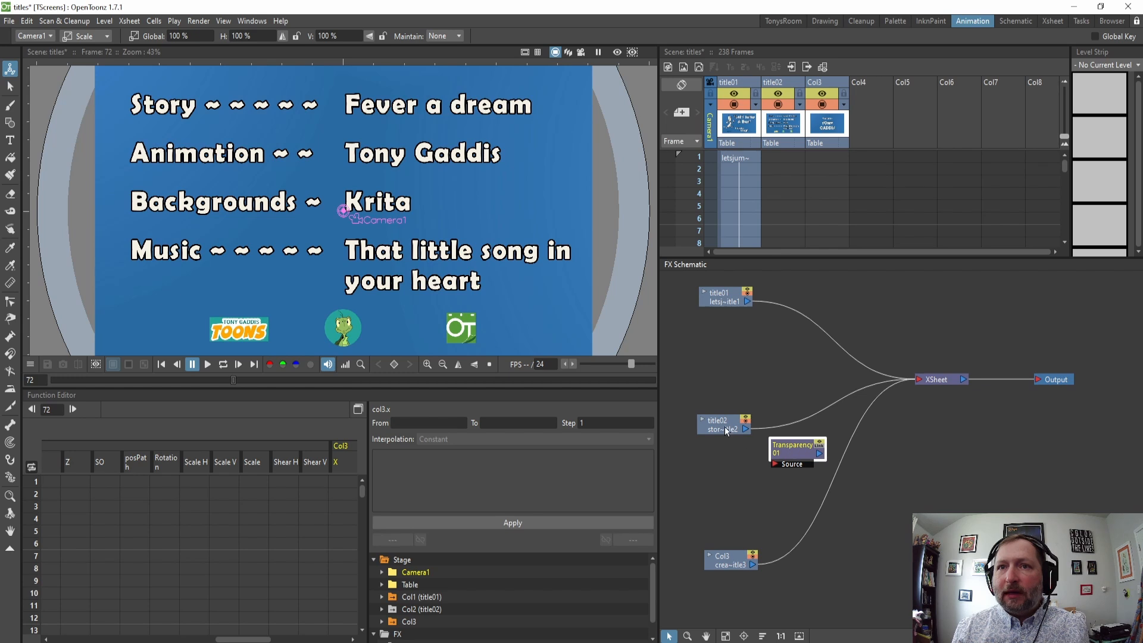
{"action": "left_click", "coordinate": [748, 435]}
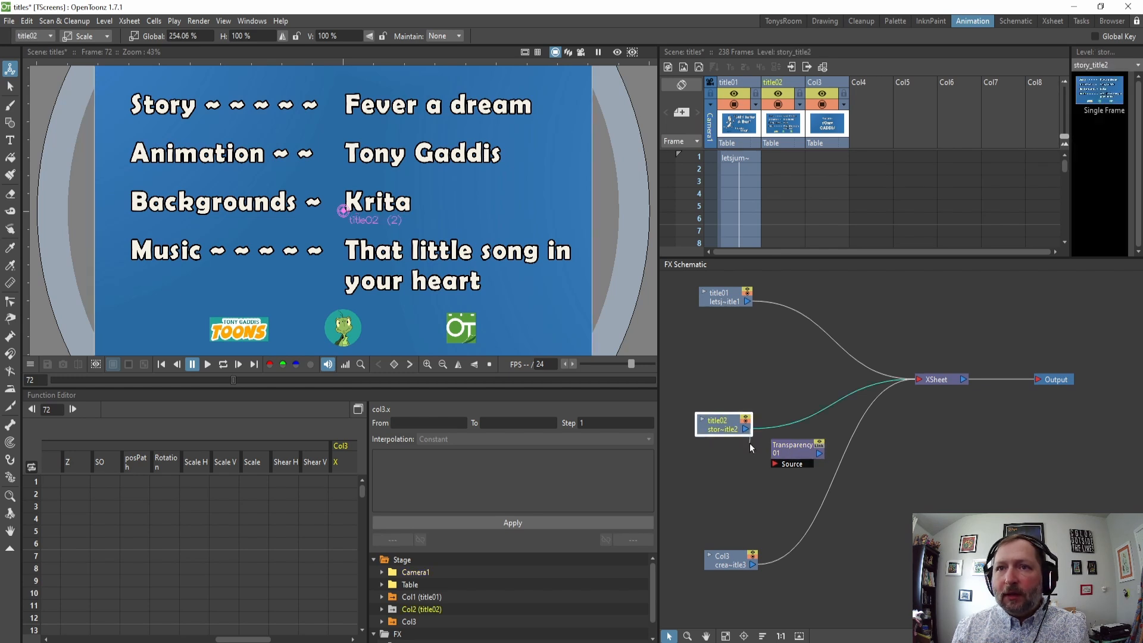
{"action": "left_click_drag", "start_coordinate": [752, 451], "coordinate": [775, 464]}
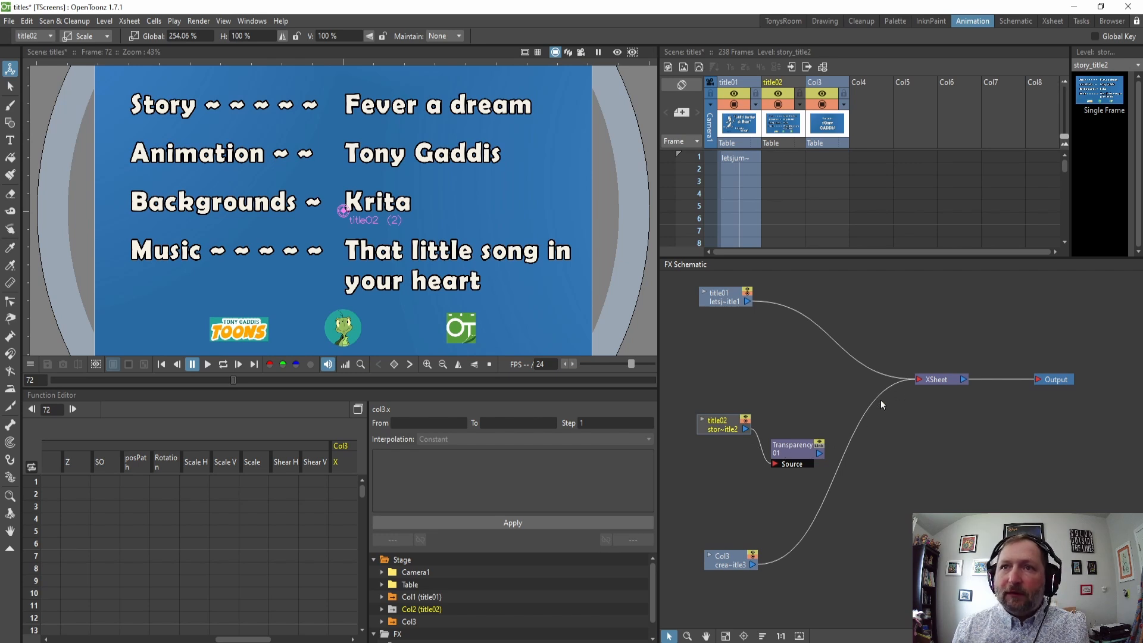
{"action": "left_click_drag", "start_coordinate": [820, 456], "coordinate": [917, 381]}
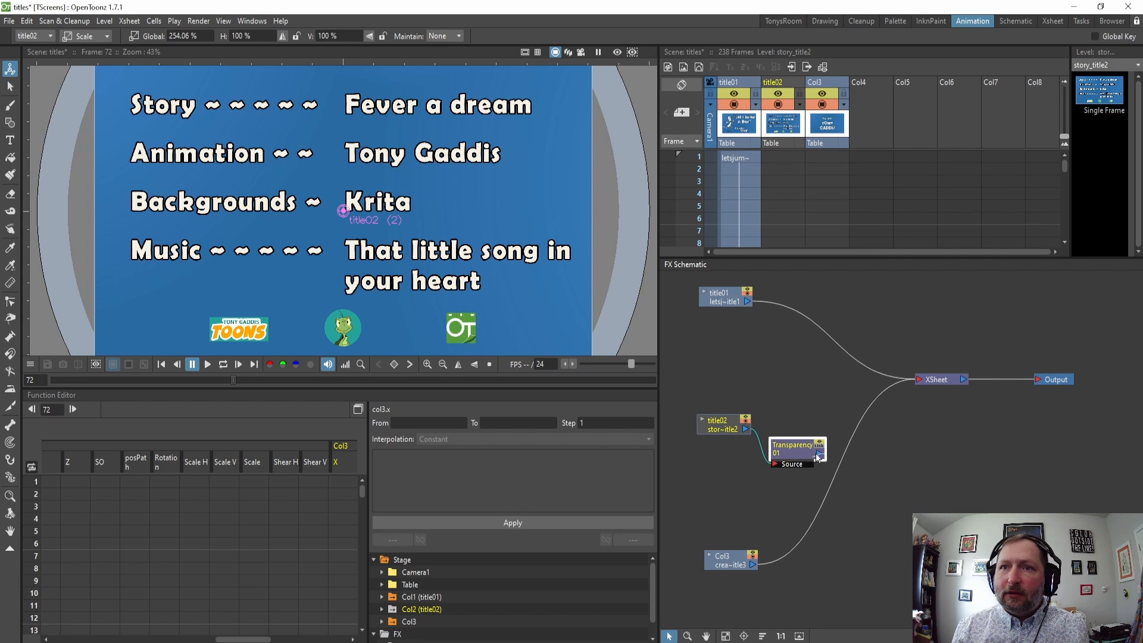
{"action": "left_click", "coordinate": [920, 382]}
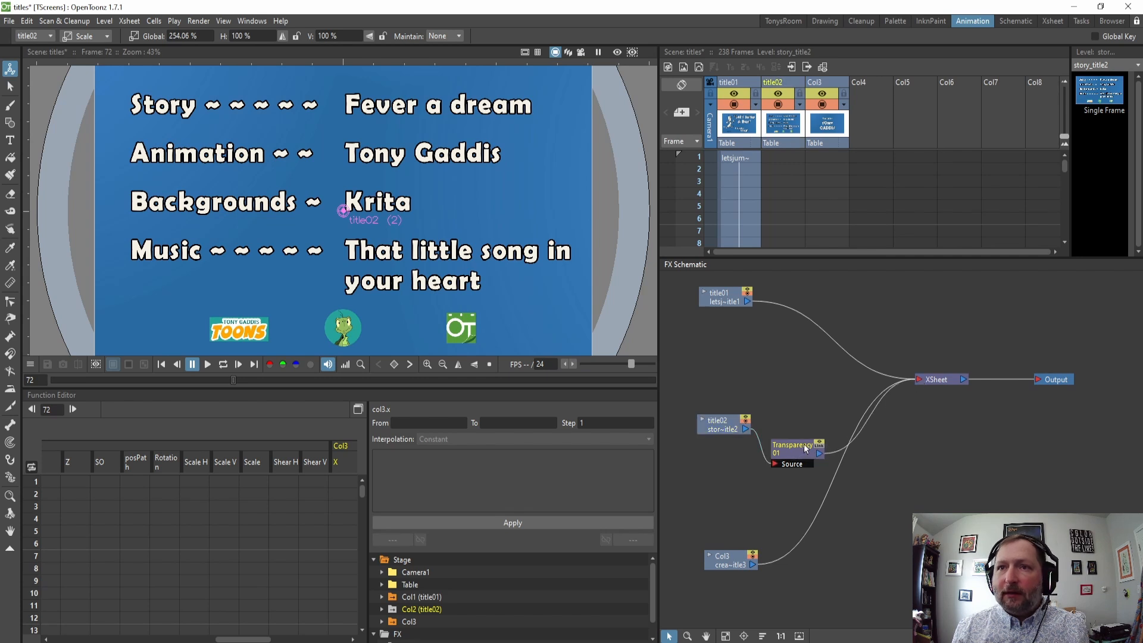
{"action": "left_click_drag", "start_coordinate": [805, 449], "coordinate": [804, 399]}
{"action": "left_click_drag", "start_coordinate": [712, 393], "coordinate": [712, 401]}
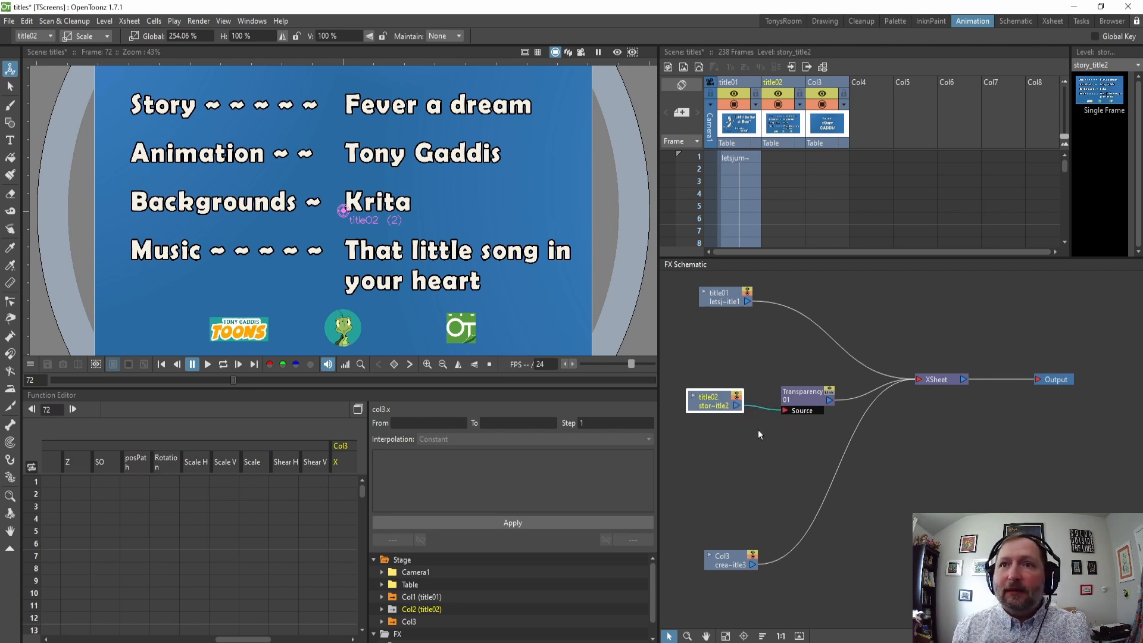
Select the Transparency node and show its Intensity parameter in the Function Editor.
{"action": "left_click", "coordinate": [802, 397]}
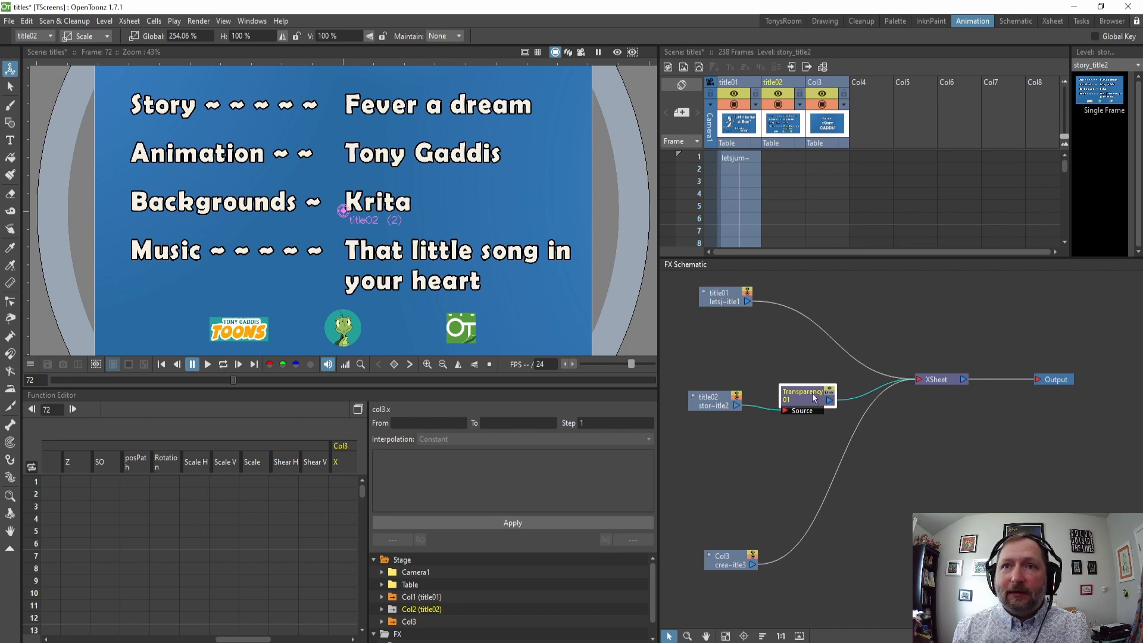
{"action": "scroll", "coordinate": [418, 595], "scroll_direction": "down", "scroll_amount": 1}
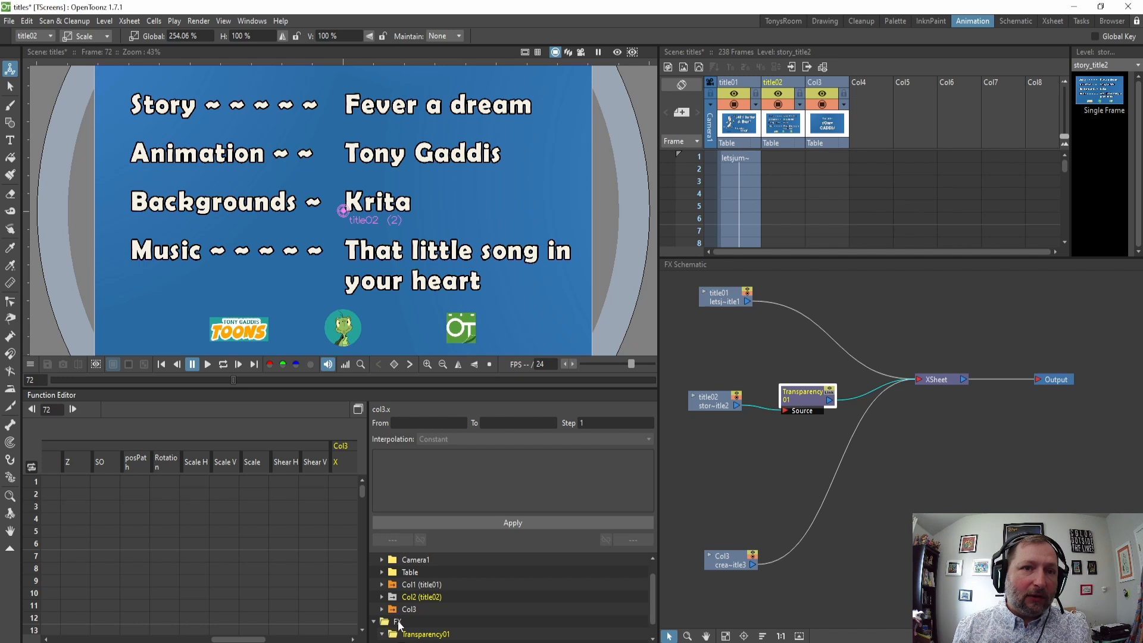
{"action": "left_click", "coordinate": [434, 635]}
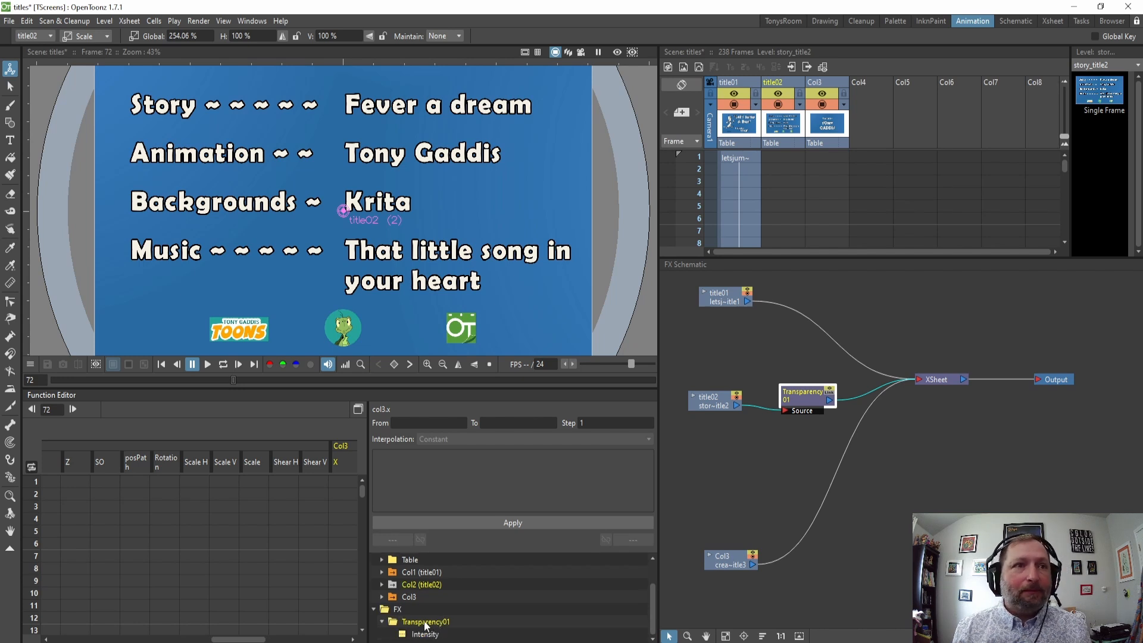
{"action": "left_click", "coordinate": [424, 635]}
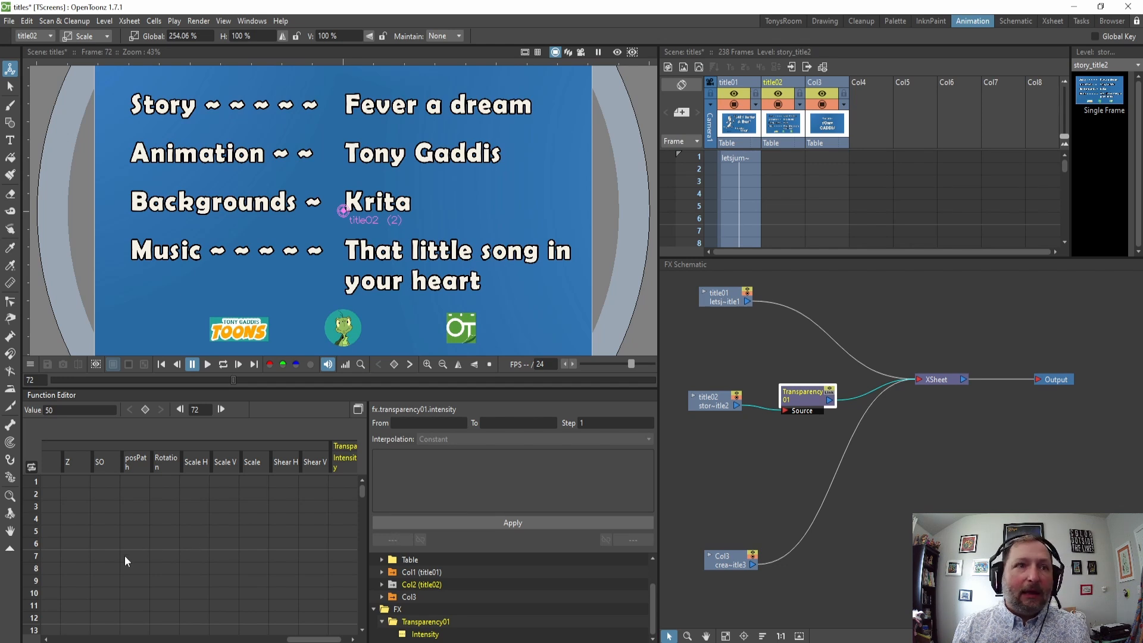
Enlarge the Xsheet area slightly and set an Intensity key of 100 at frame 72 for the Transparency effect.
{"action": "scroll", "coordinate": [793, 178], "scroll_direction": "down", "scroll_amount": 10}
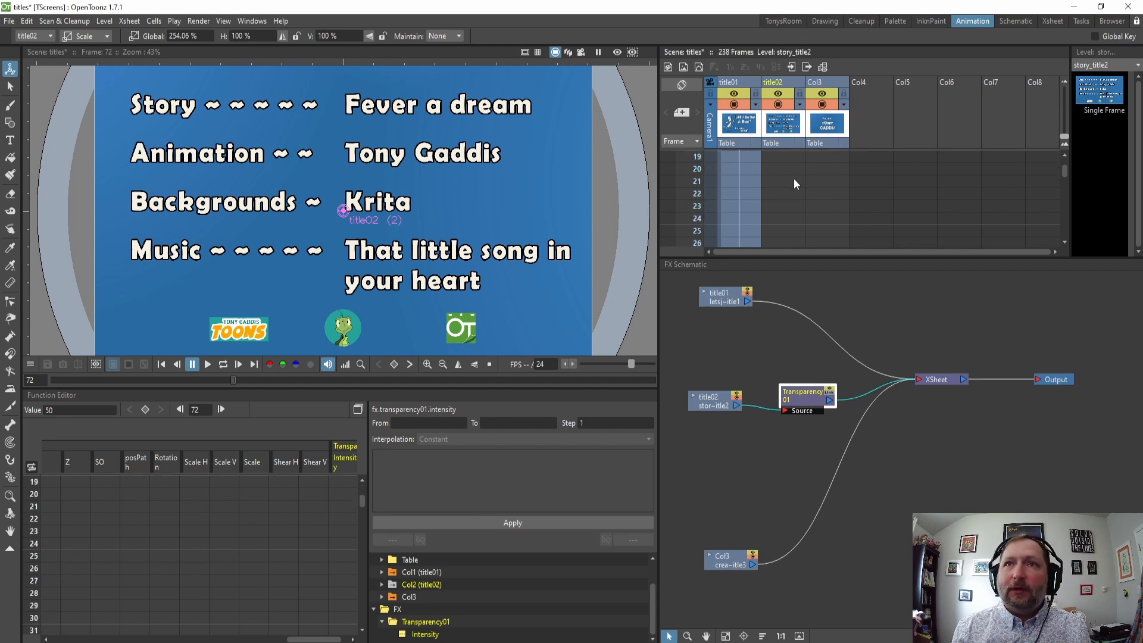
{"action": "scroll", "coordinate": [790, 200], "scroll_direction": "up", "scroll_amount": 2}
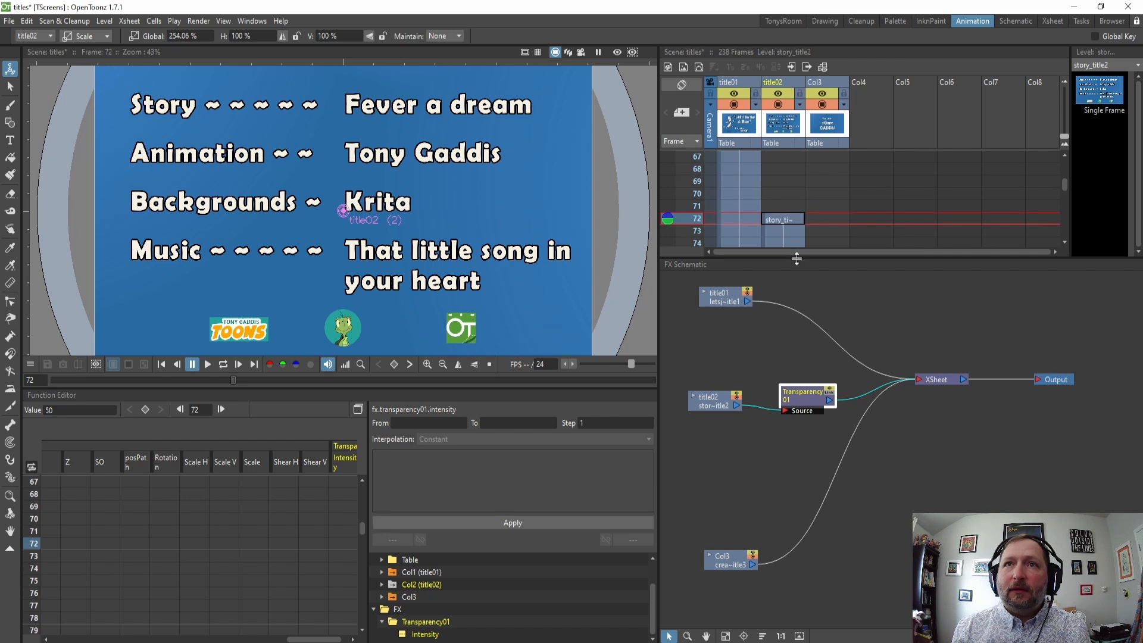
{"action": "left_click_drag", "start_coordinate": [801, 259], "coordinate": [803, 293]}
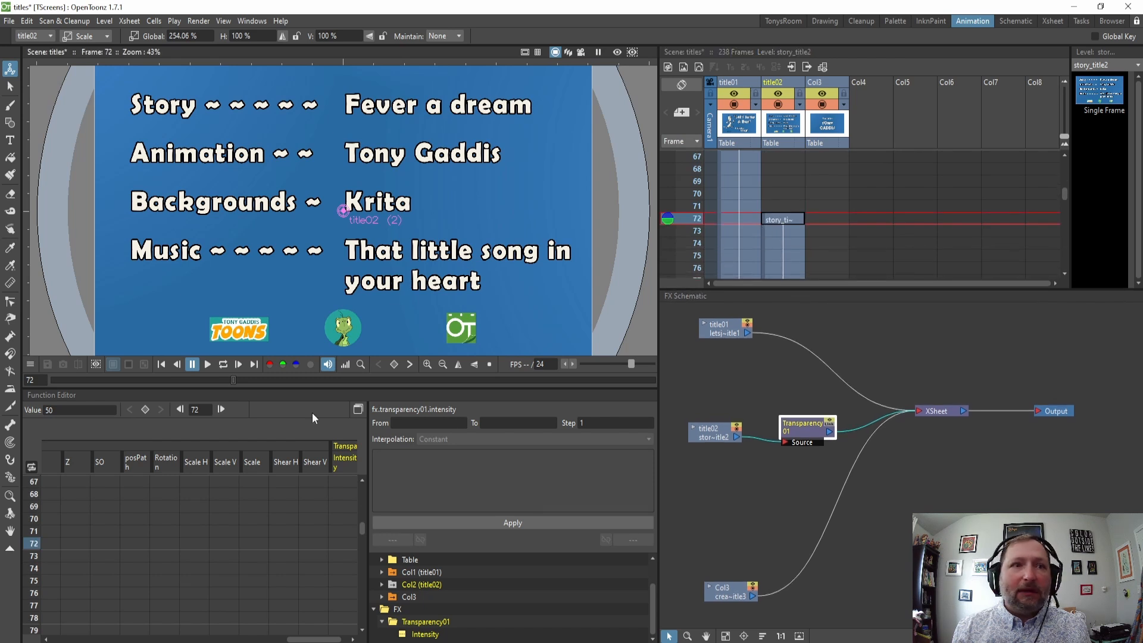
{"action": "left_click_drag", "start_coordinate": [38, 543], "coordinate": [306, 541]}
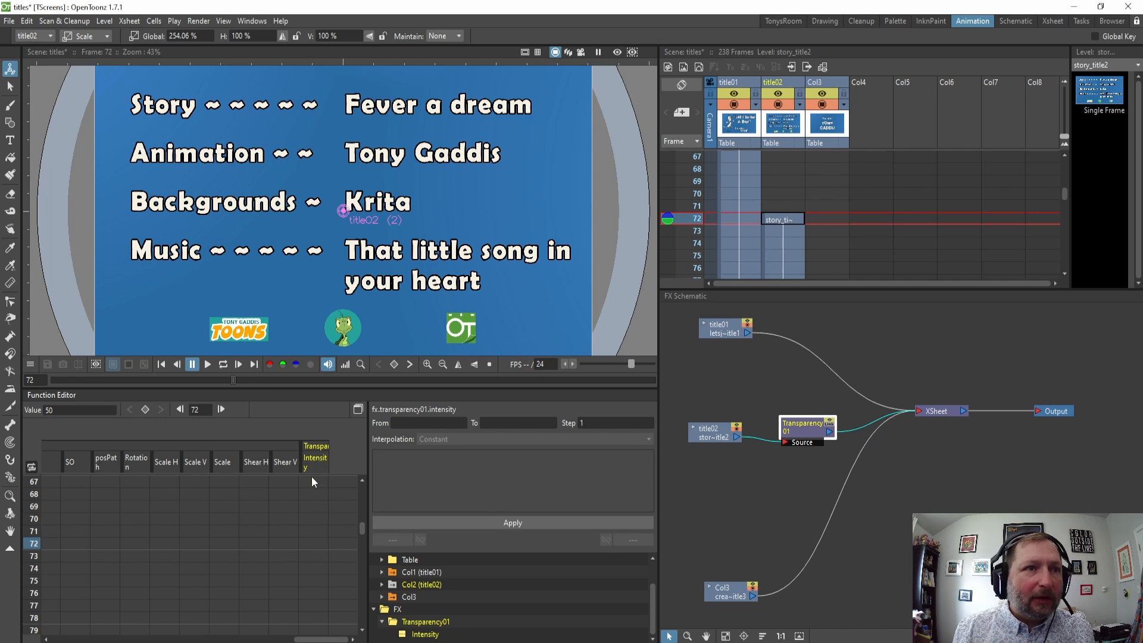
{"action": "right_click", "coordinate": [310, 542]}
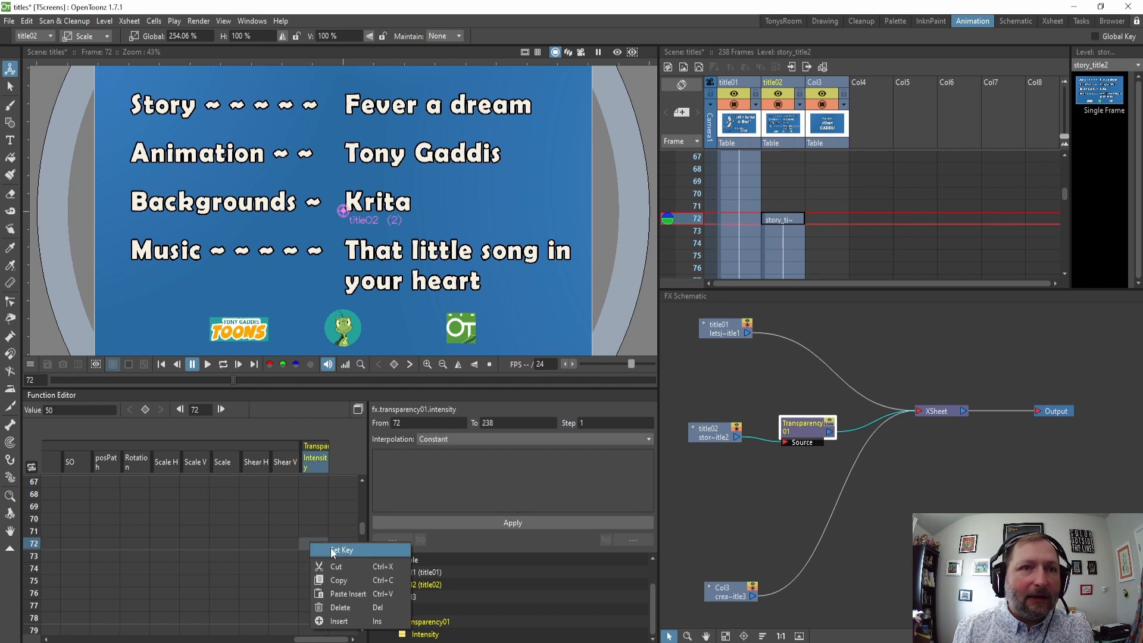
{"action": "left_click", "coordinate": [333, 551]}
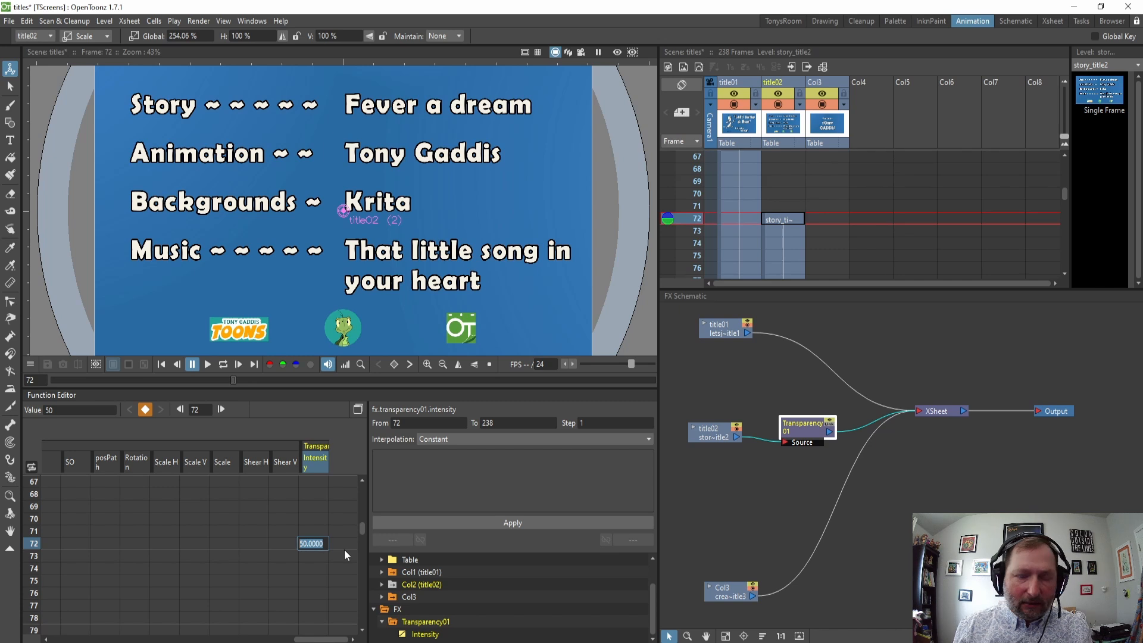
{"action": "type", "text": "100"}
{"action": "key", "text": "Return"}
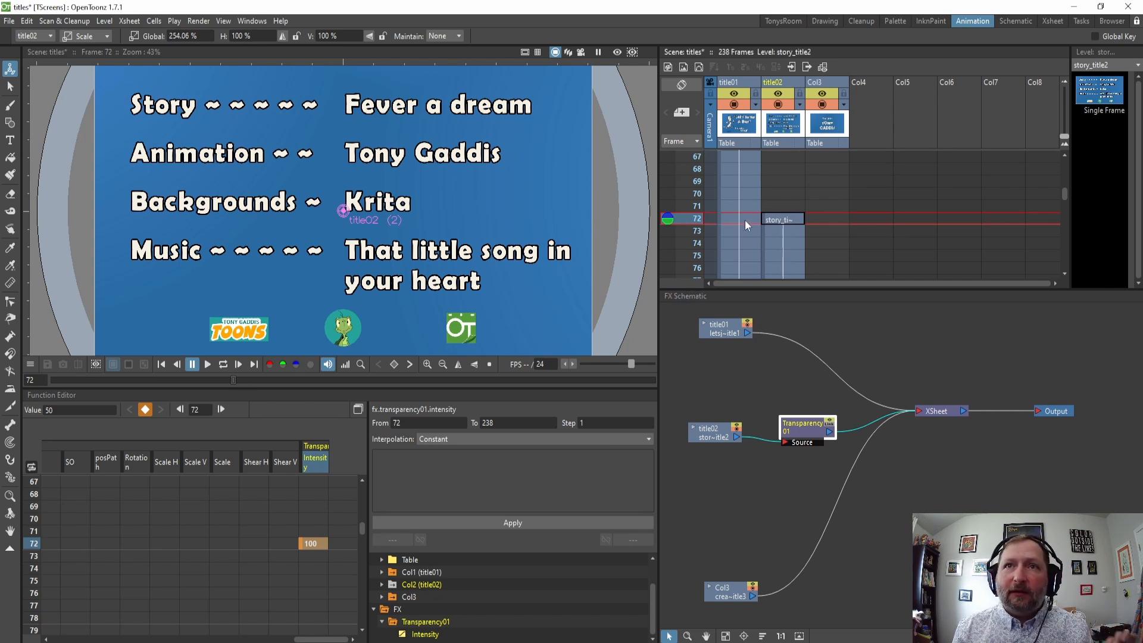
Set a second Transparency Intensity key at frame 96, where the title01 exposure ends, with a value of 0.
{"action": "scroll", "coordinate": [745, 220], "scroll_direction": "down", "scroll_amount": 8}
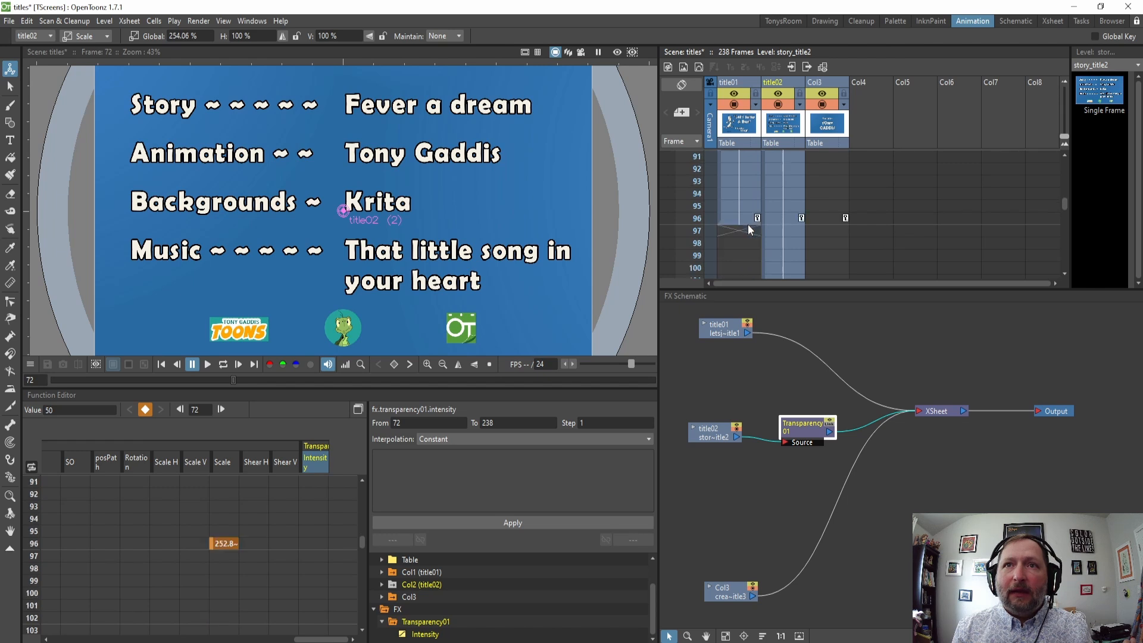
{"action": "left_click", "coordinate": [790, 218]}
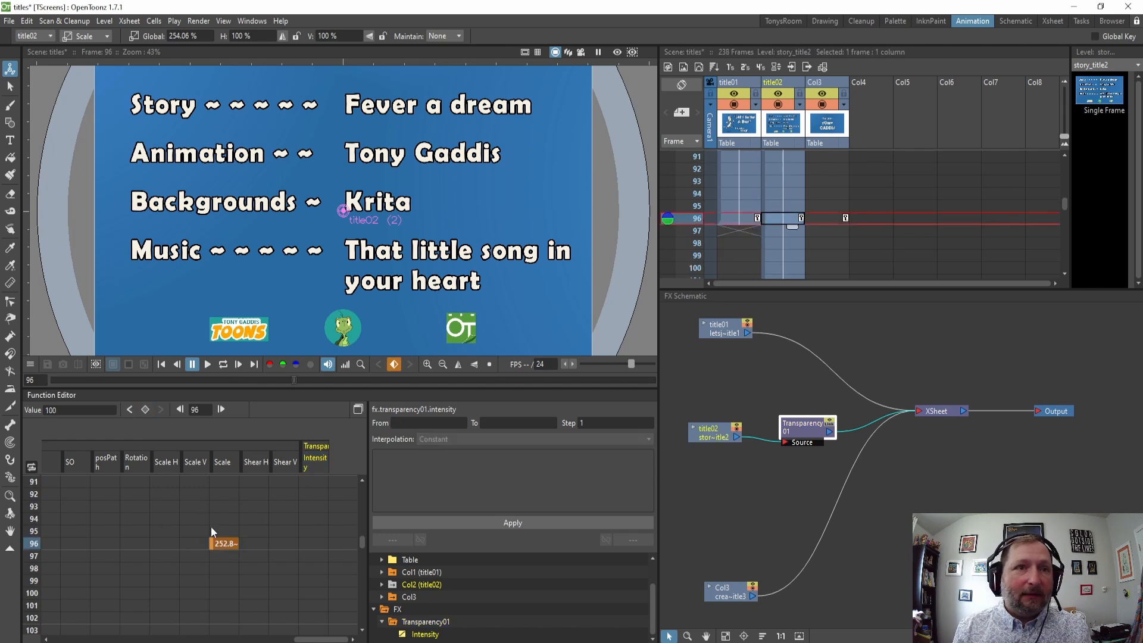
{"action": "right_click", "coordinate": [317, 544]}
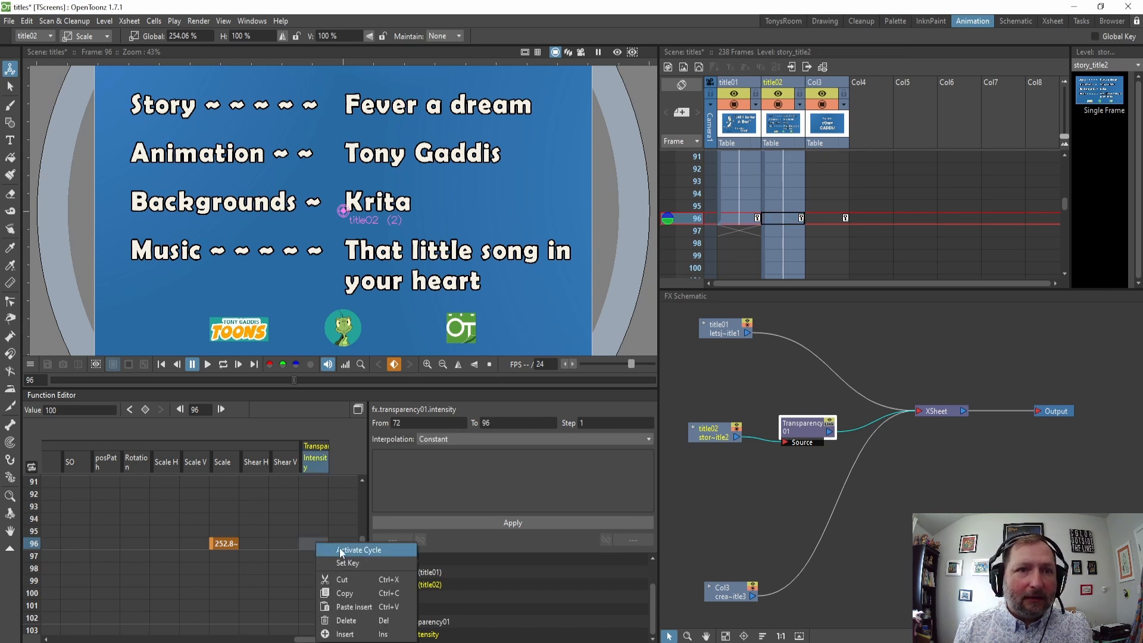
{"action": "left_click", "coordinate": [351, 563]}
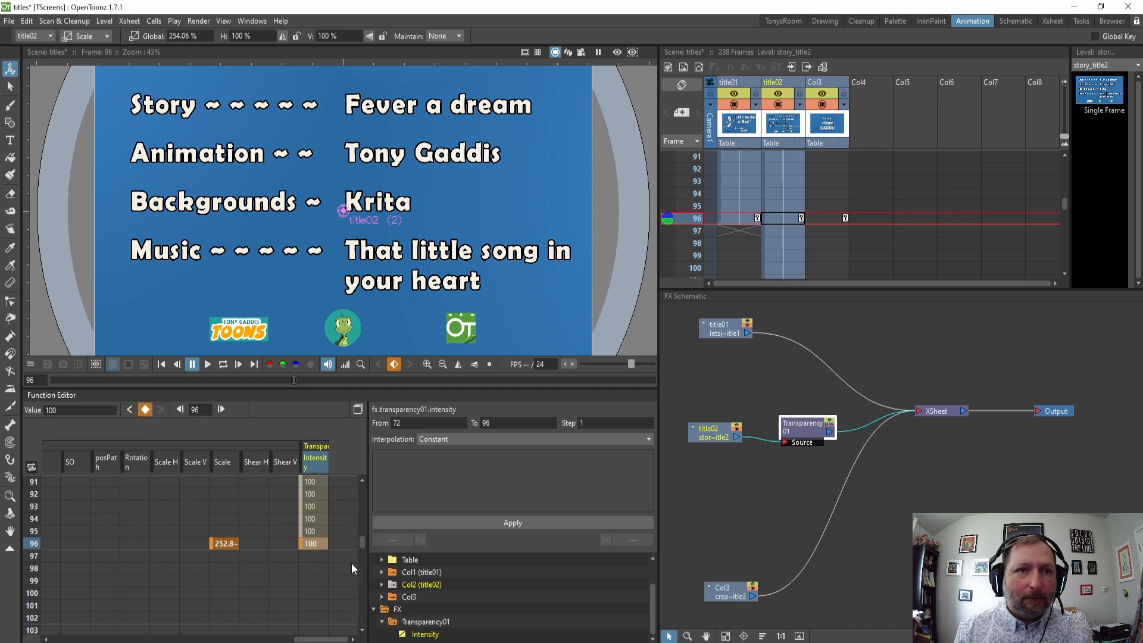
{"action": "double_click", "coordinate": [319, 544]}
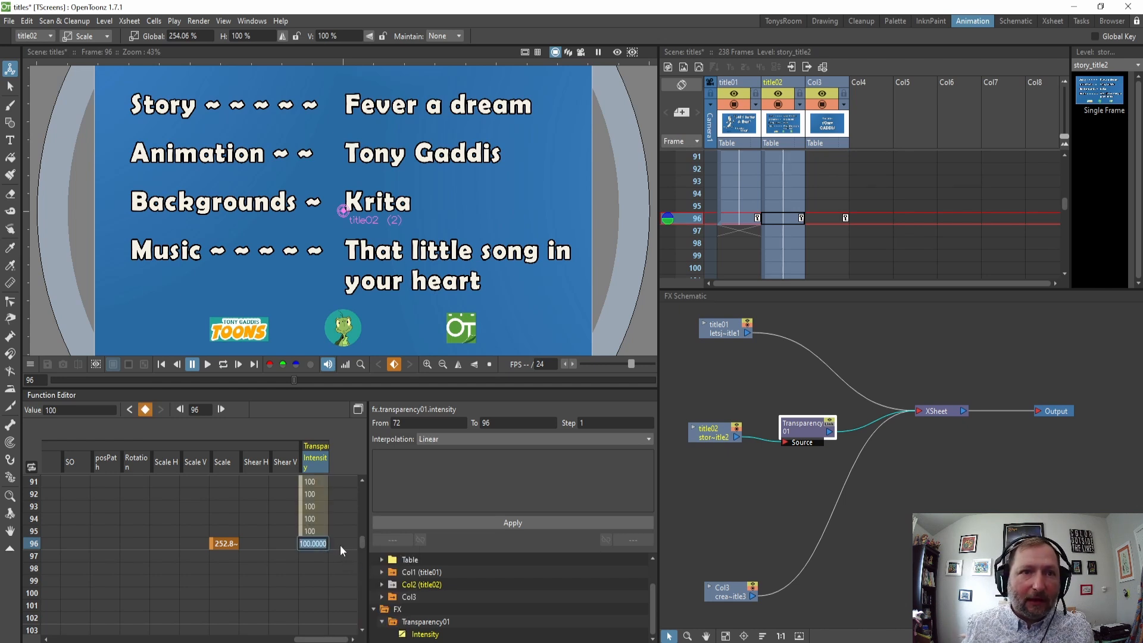
{"action": "type", "text": "0"}
{"action": "key", "text": "Return"}
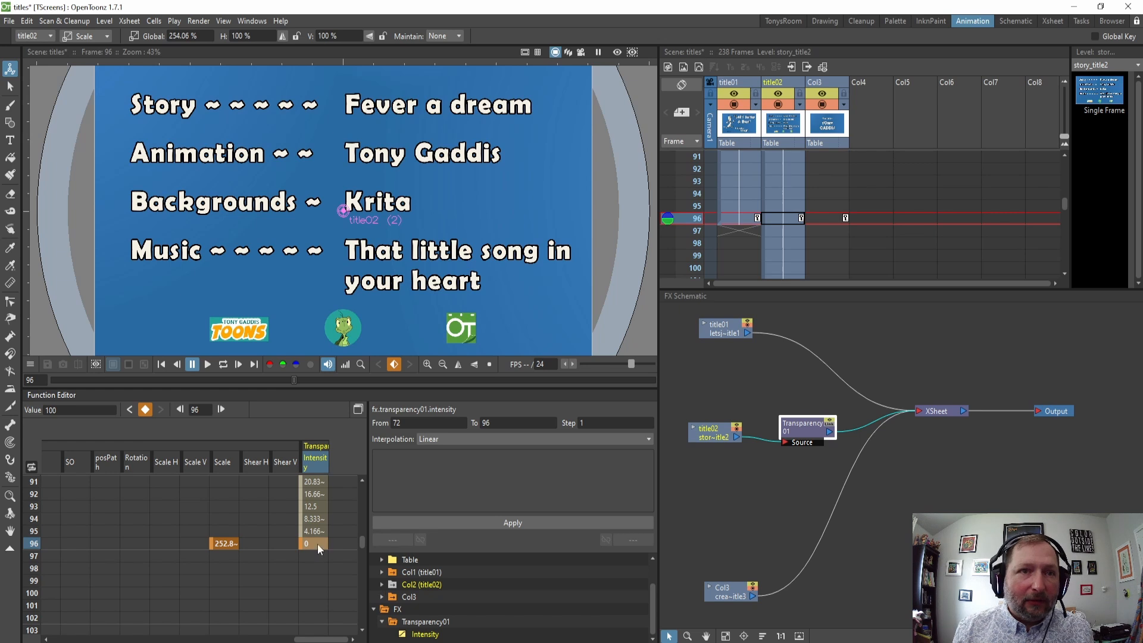
Check the interpolated Intensity values between frames 72 and 96, and turn on the viewer's Preview mode.
{"action": "scroll", "coordinate": [314, 516], "scroll_direction": "up", "scroll_amount": 8}
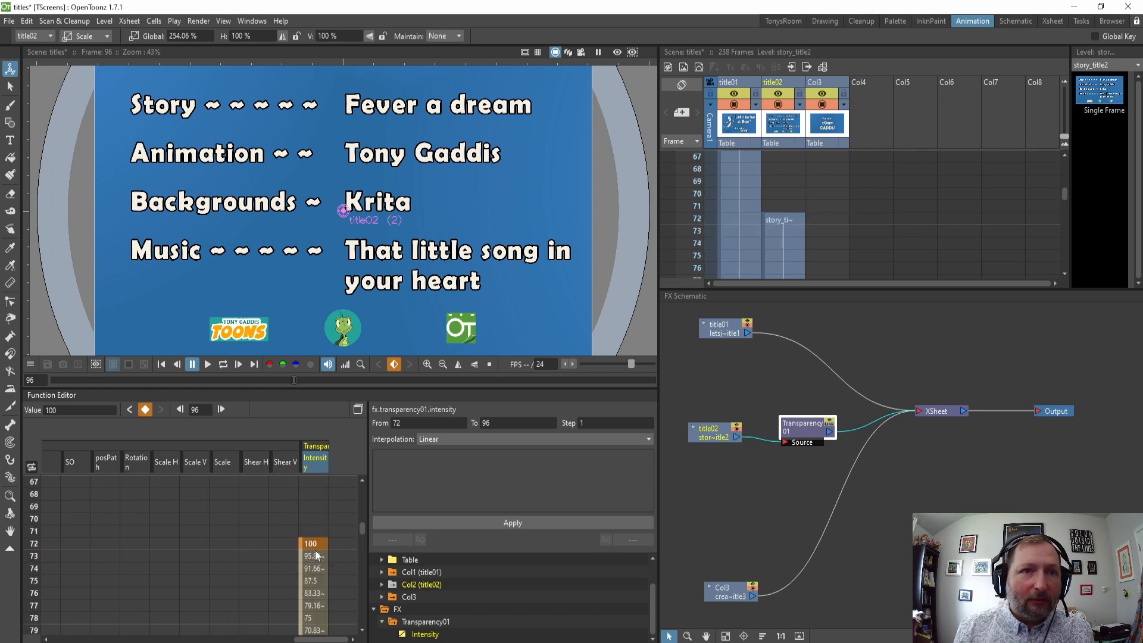
{"action": "scroll", "coordinate": [312, 510], "scroll_direction": "down", "scroll_amount": 2}
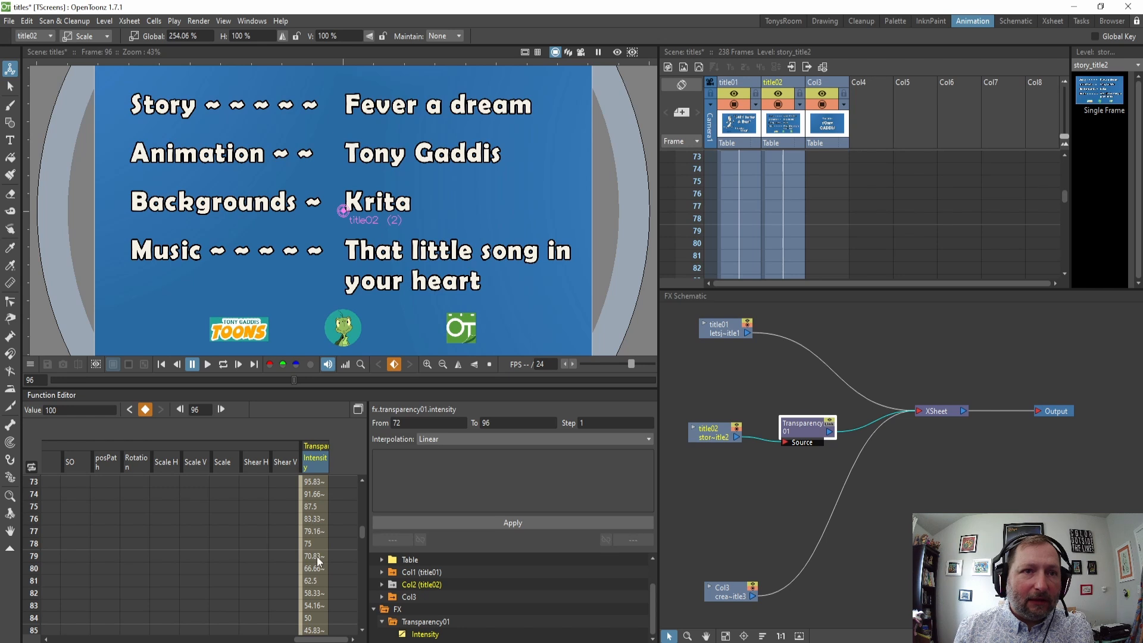
{"action": "scroll", "coordinate": [318, 561], "scroll_direction": "down", "scroll_amount": 6}
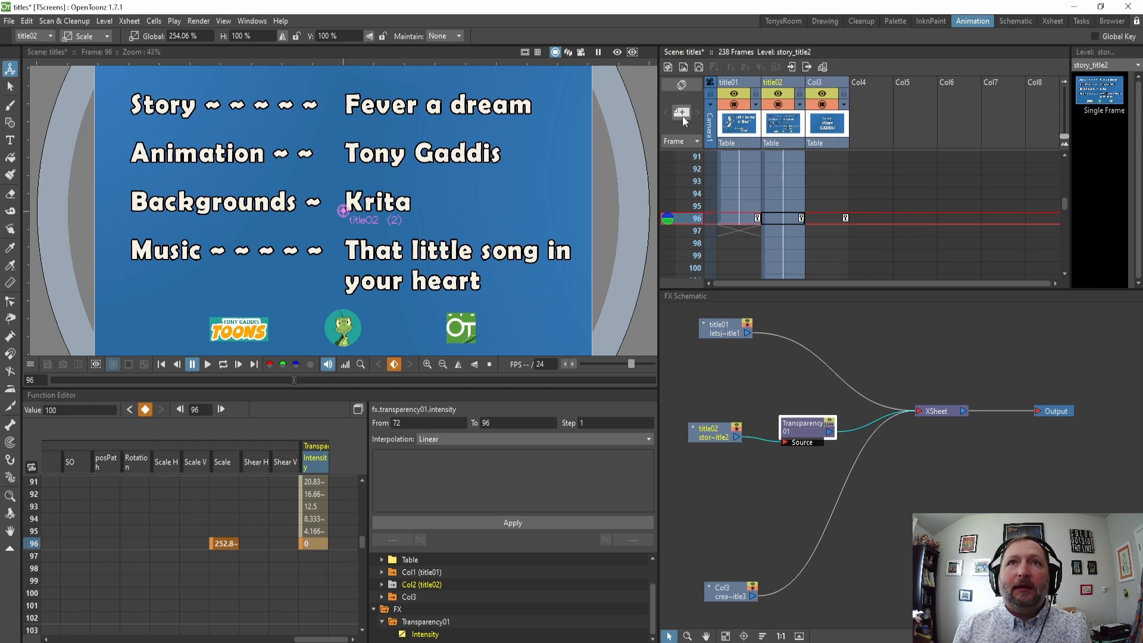
{"action": "left_click", "coordinate": [617, 52]}
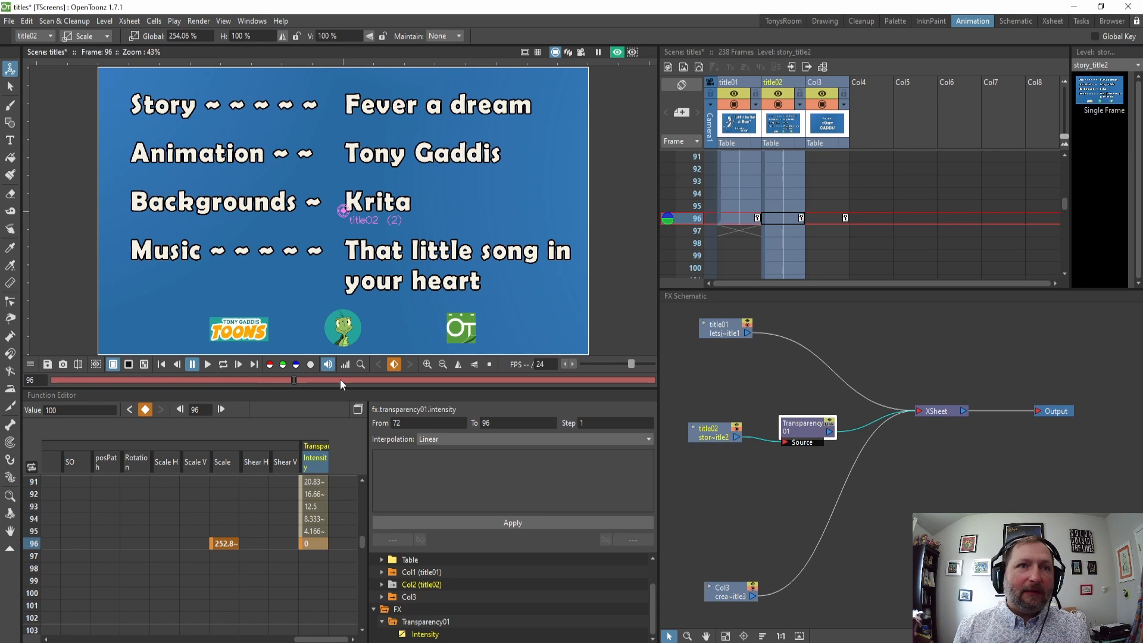
Scrub through the first cross-fade, move the Col3 node closer to the others, and go to frame 143, where Col3's exposure starts.
{"action": "left_click_drag", "start_coordinate": [272, 380], "coordinate": [342, 377]}
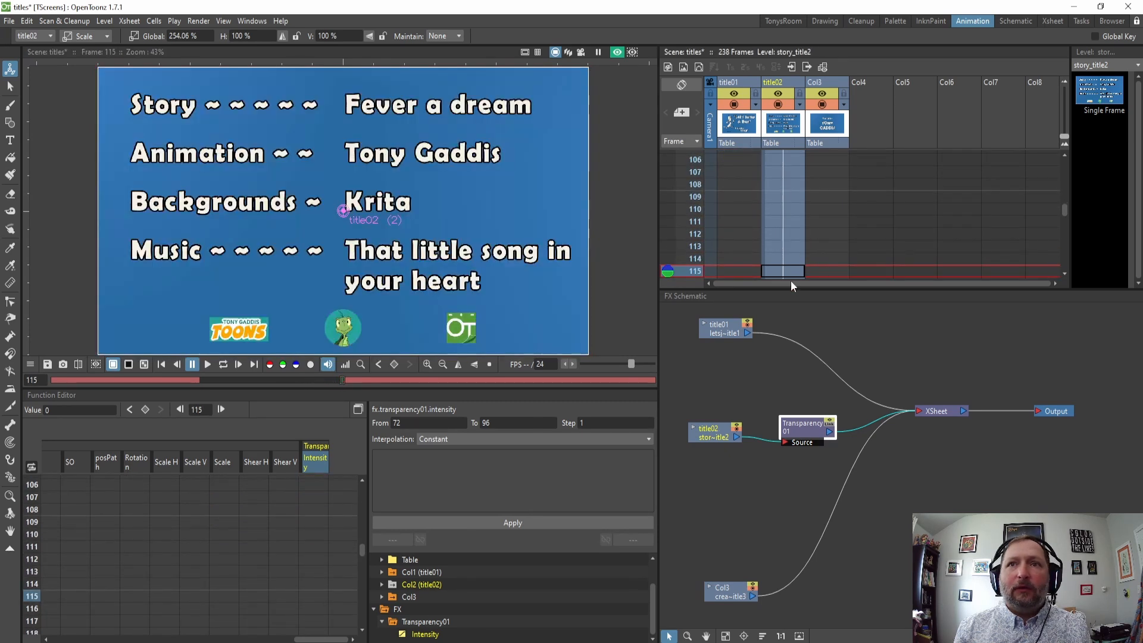
{"action": "scroll", "coordinate": [807, 240], "scroll_direction": "down", "scroll_amount": 2}
{"action": "scroll", "coordinate": [806, 239], "scroll_direction": "down", "scroll_amount": 2}
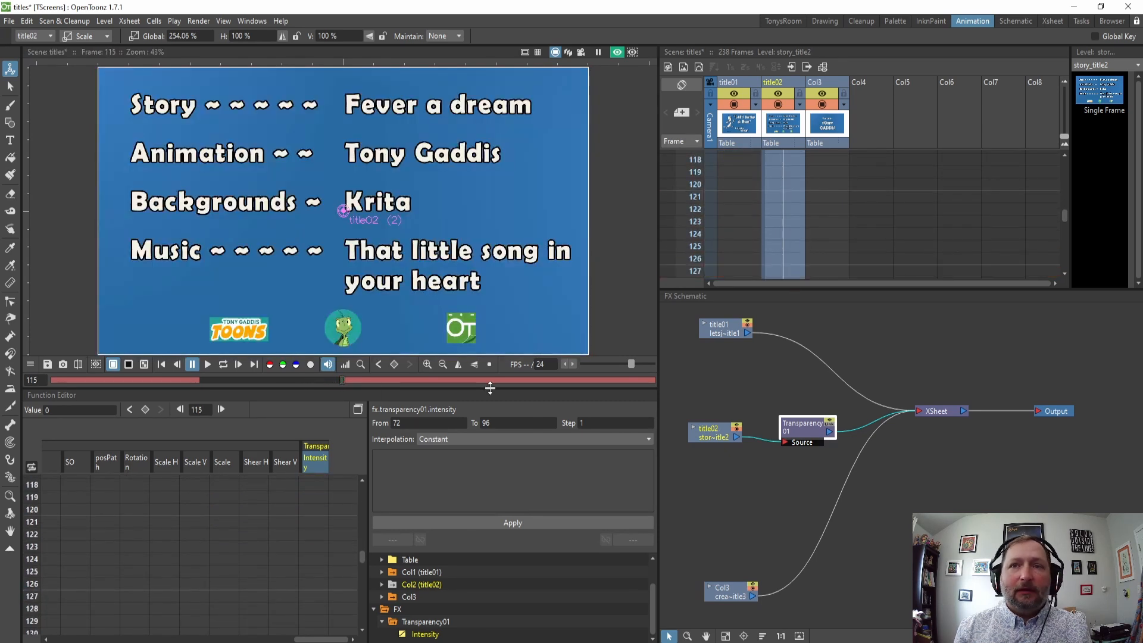
{"action": "left_click_drag", "start_coordinate": [724, 592], "coordinate": [720, 529]}
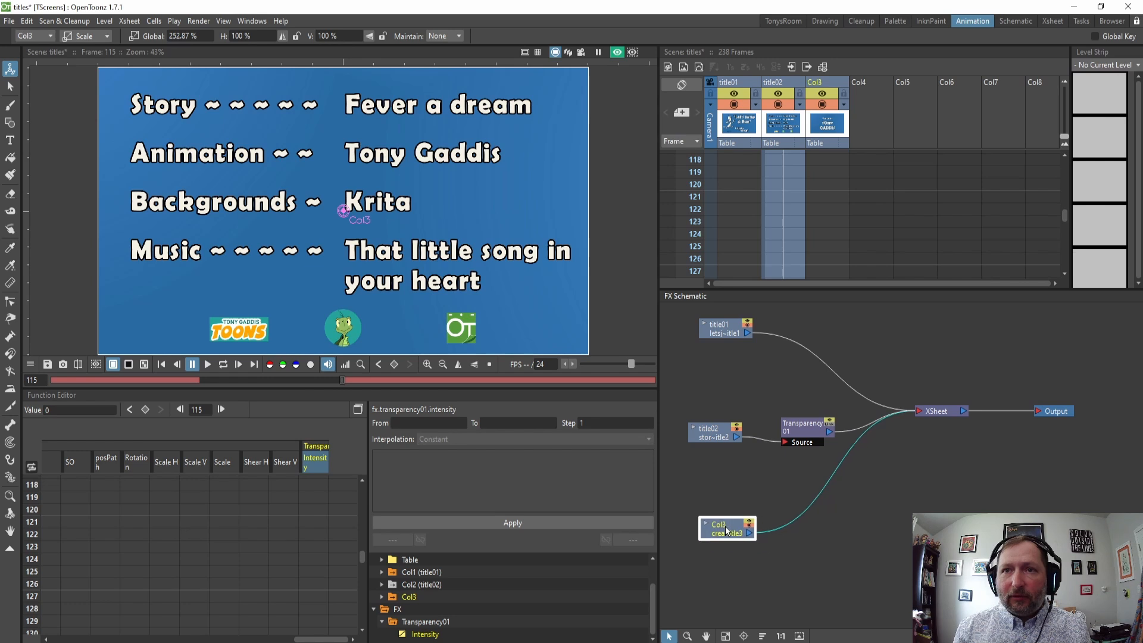
{"action": "scroll", "coordinate": [783, 206], "scroll_direction": "down", "scroll_amount": 6}
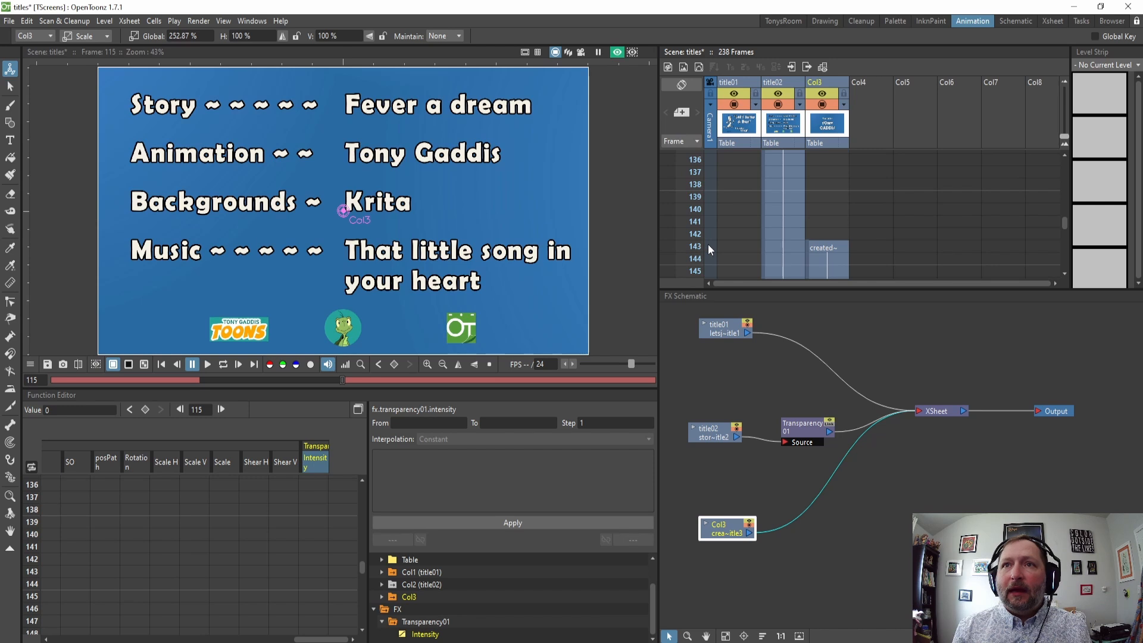
{"action": "left_click", "coordinate": [816, 247]}
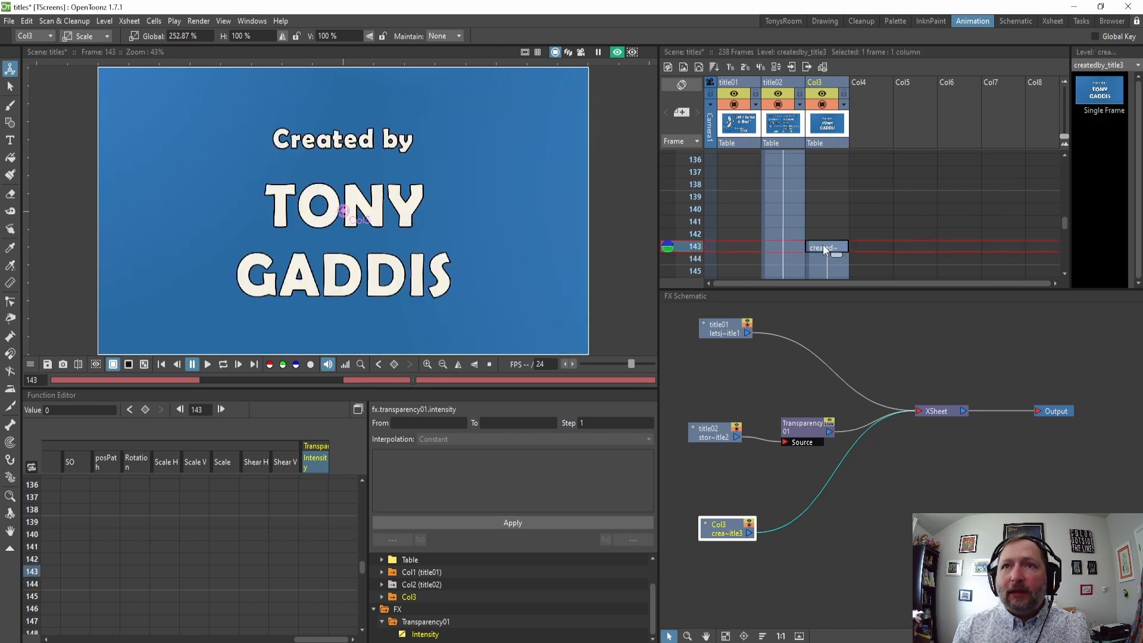
{"action": "scroll", "coordinate": [851, 225], "scroll_direction": "down", "scroll_amount": 2}
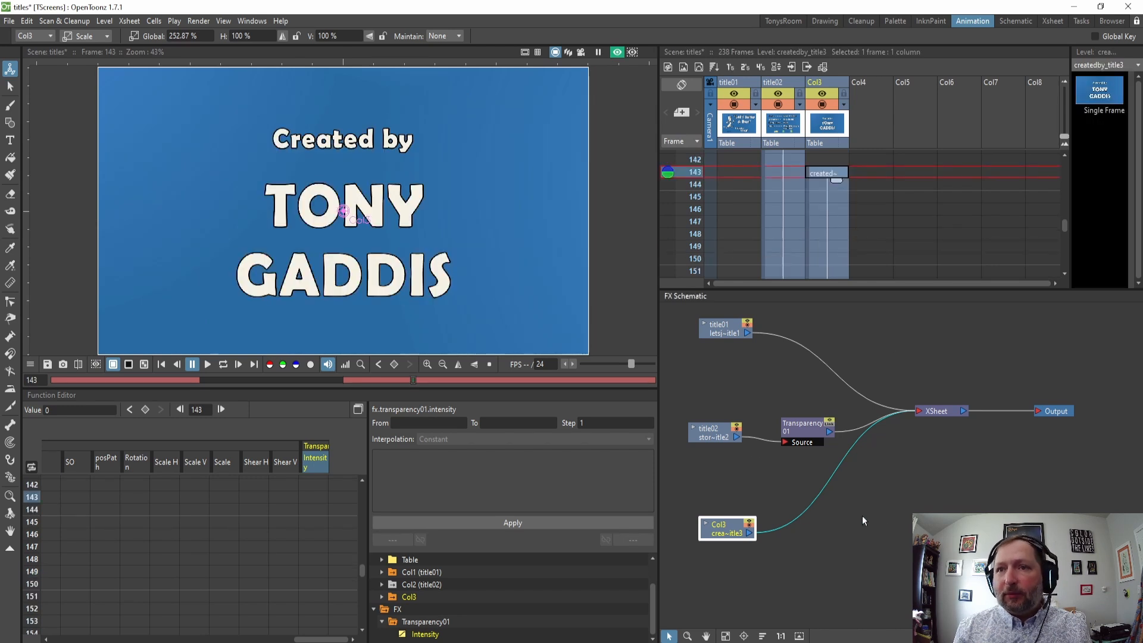
Add a second Transparency effect to the FX Schematic and connect it between the Col3 node and the XSheet node.
{"action": "left_click", "coordinate": [897, 495]}
{"action": "left_click_drag", "start_coordinate": [723, 531], "coordinate": [716, 508]}
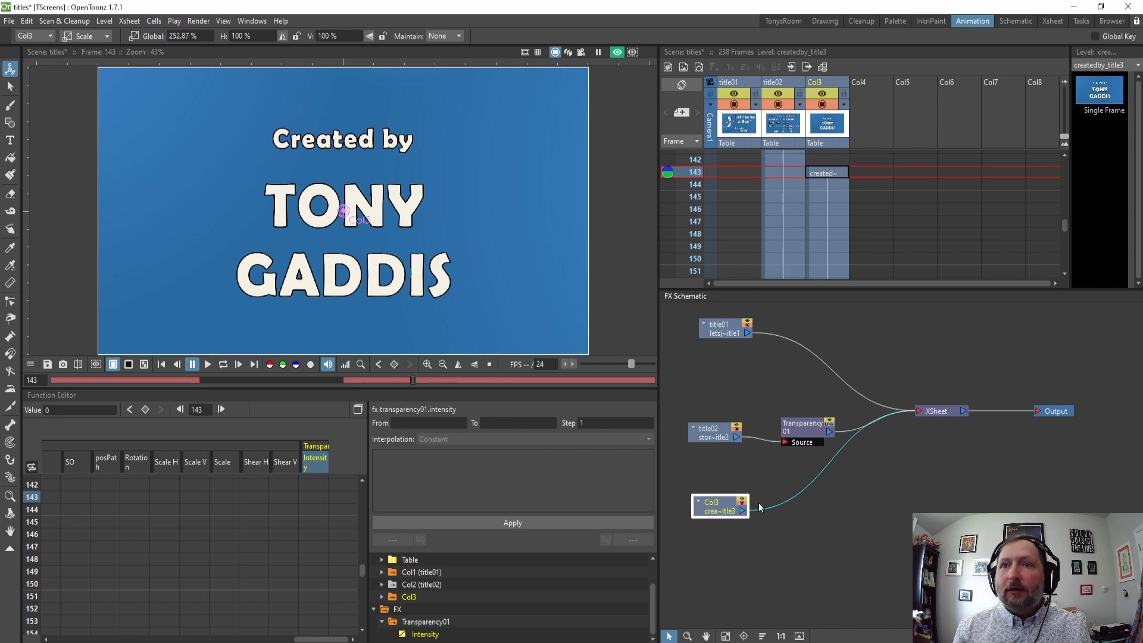
{"action": "right_click", "coordinate": [790, 312]}
{"action": "mouse_move", "coordinate": [821, 320]}
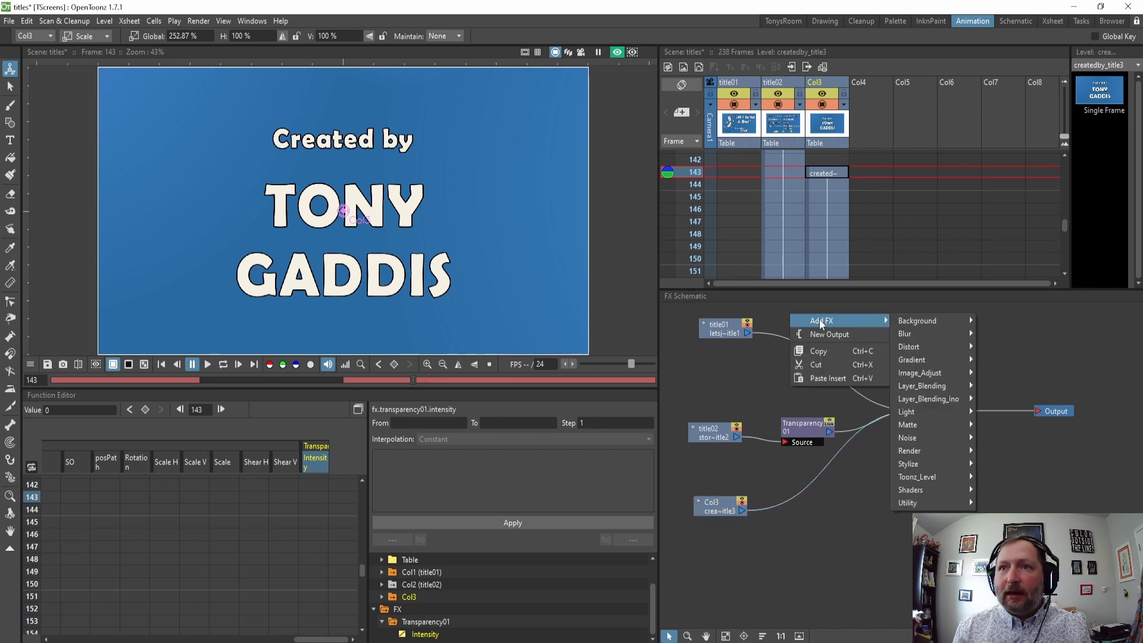
{"action": "mouse_move", "coordinate": [921, 387]}
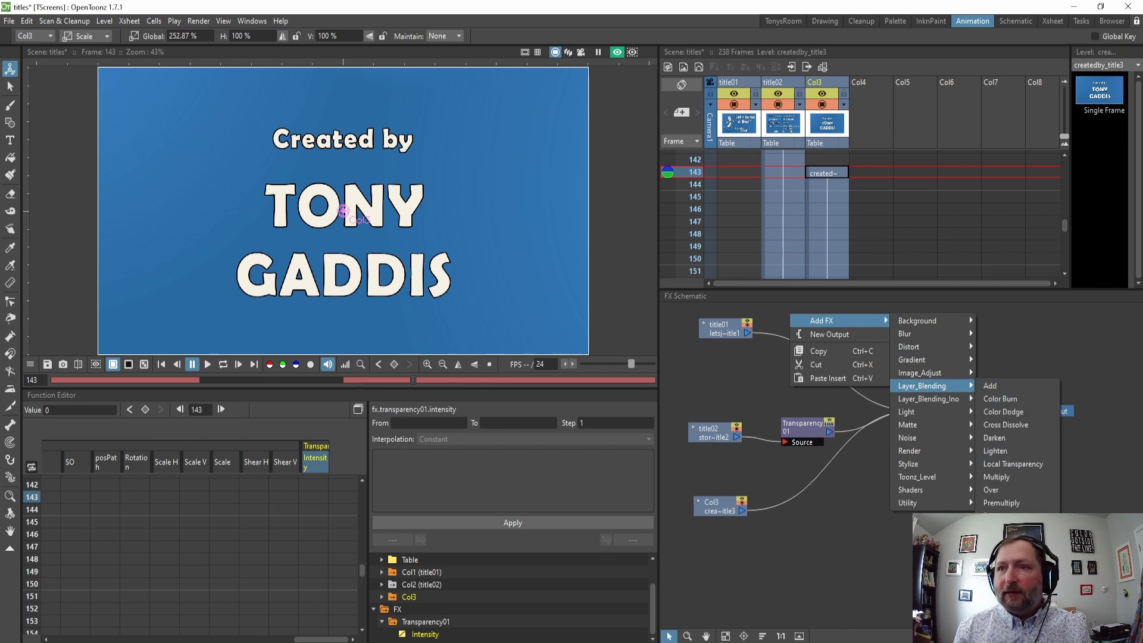
{"action": "left_click", "coordinate": [1006, 542]}
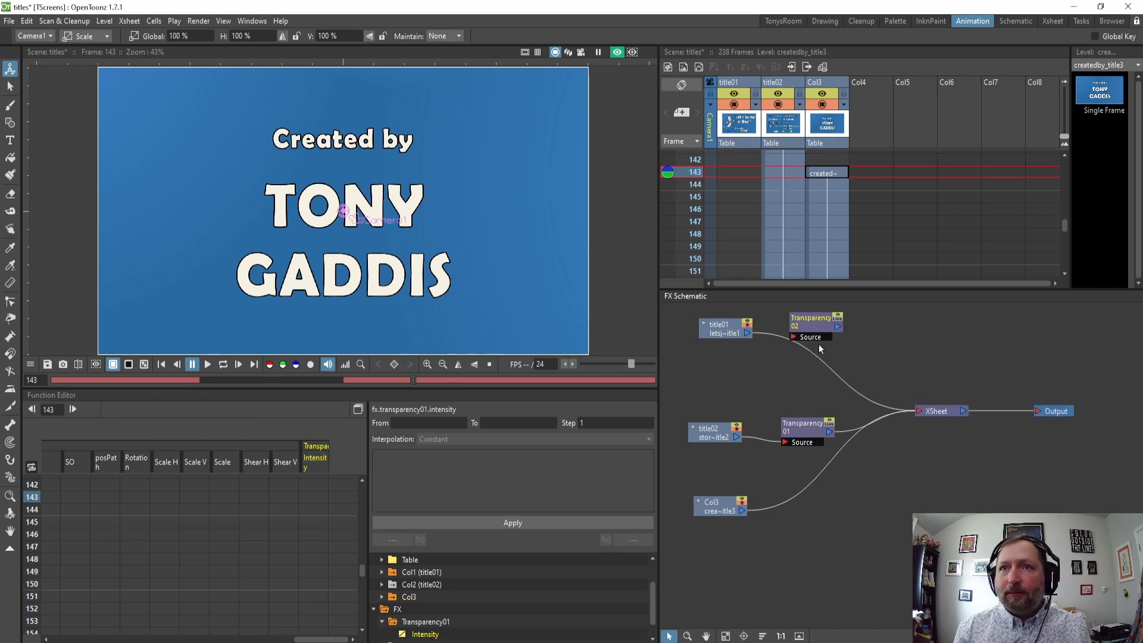
{"action": "left_click_drag", "start_coordinate": [810, 320], "coordinate": [916, 408]}
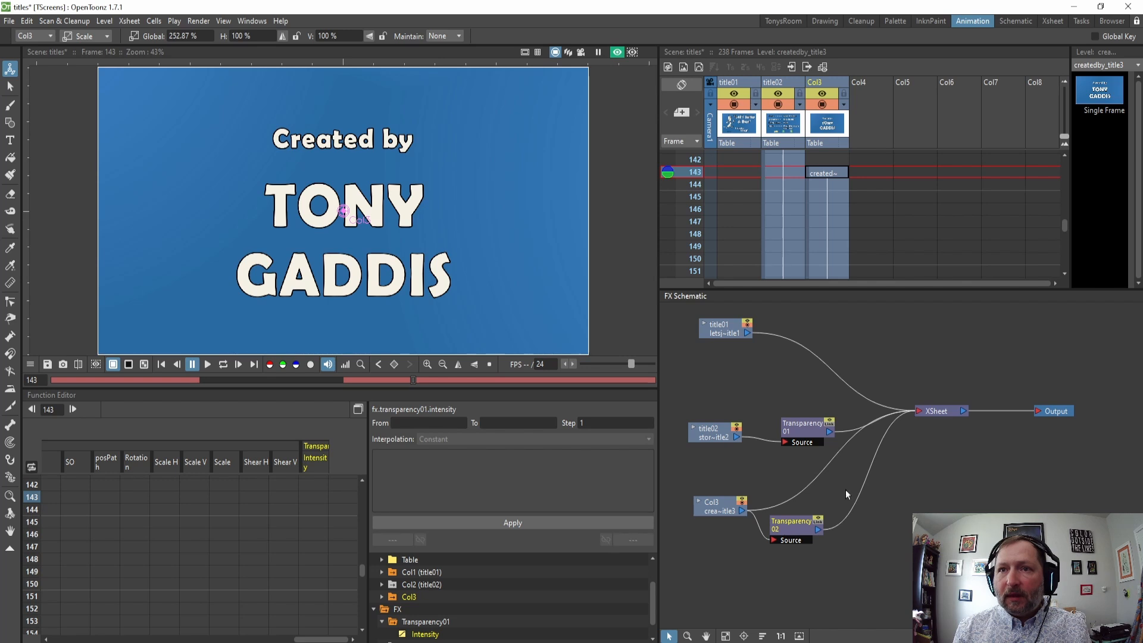
Delete the direct link from Col3 to XSheet and line up the Col3 node with its Transparency node.
{"action": "left_click", "coordinate": [789, 501]}
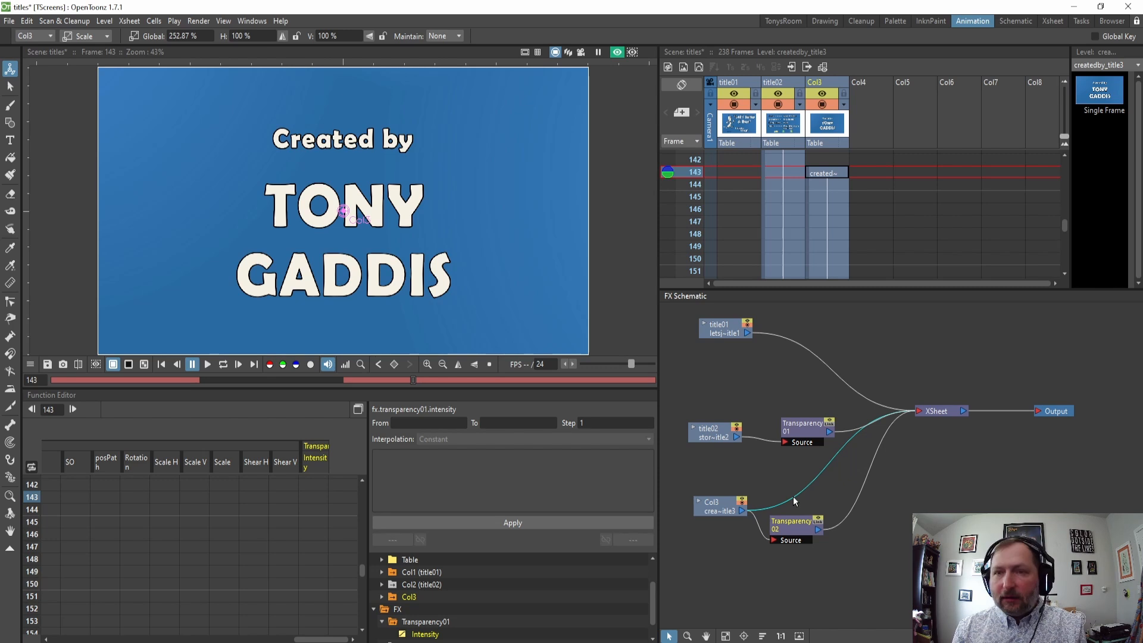
{"action": "key", "text": "Delete"}
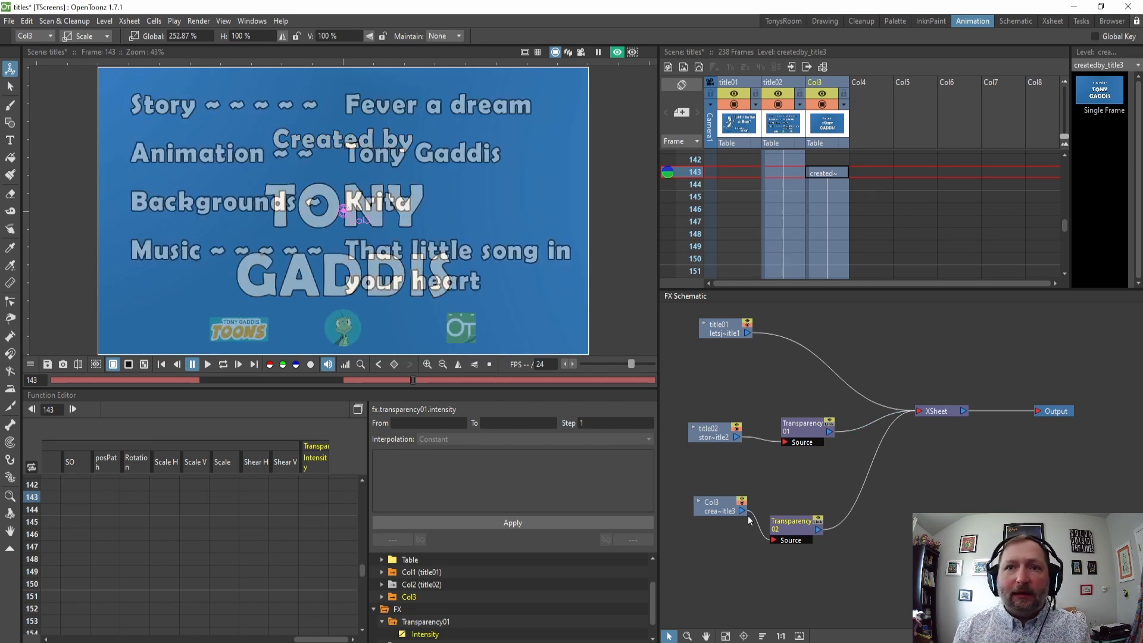
{"action": "left_click_drag", "start_coordinate": [711, 510], "coordinate": [706, 523]}
{"action": "left_click", "coordinate": [792, 527]}
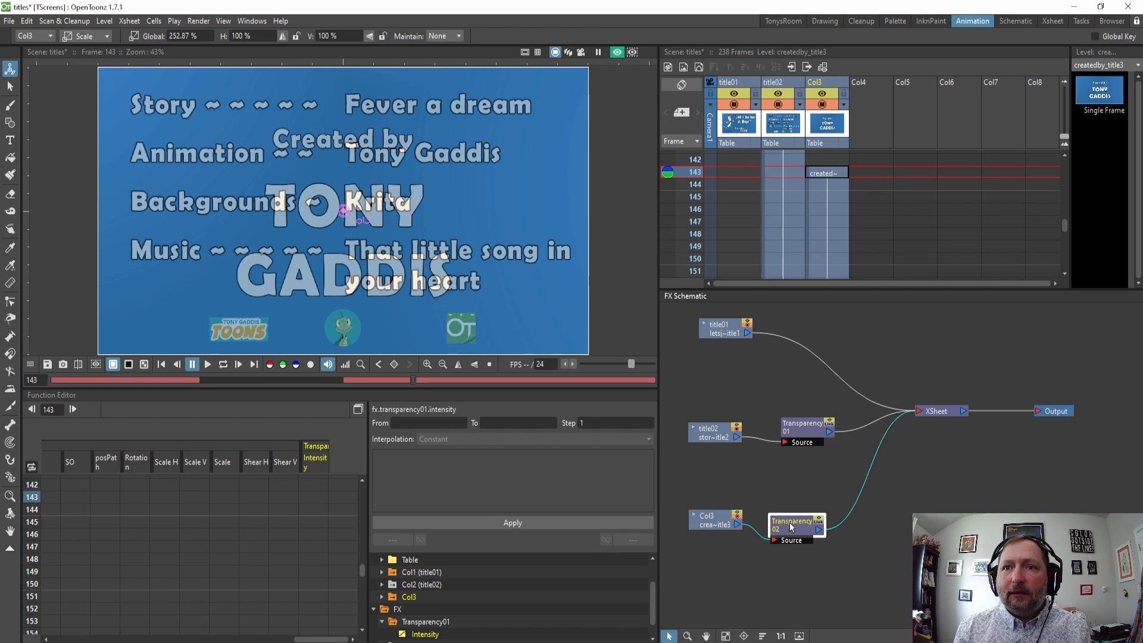
{"action": "left_click_drag", "start_coordinate": [792, 527], "coordinate": [790, 524]}
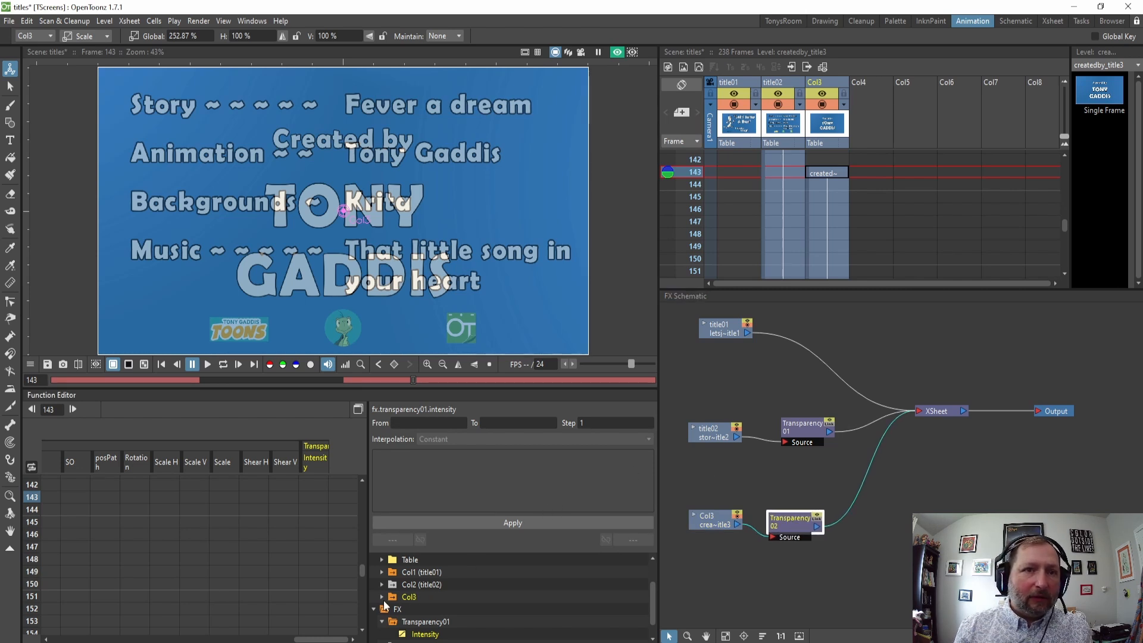
Show the Intensity parameter of Col3's Transparency effect in the Function Editor, next to that of the first Transparency effect.
{"action": "left_click", "coordinate": [373, 609]}
{"action": "left_click", "coordinate": [391, 610]}
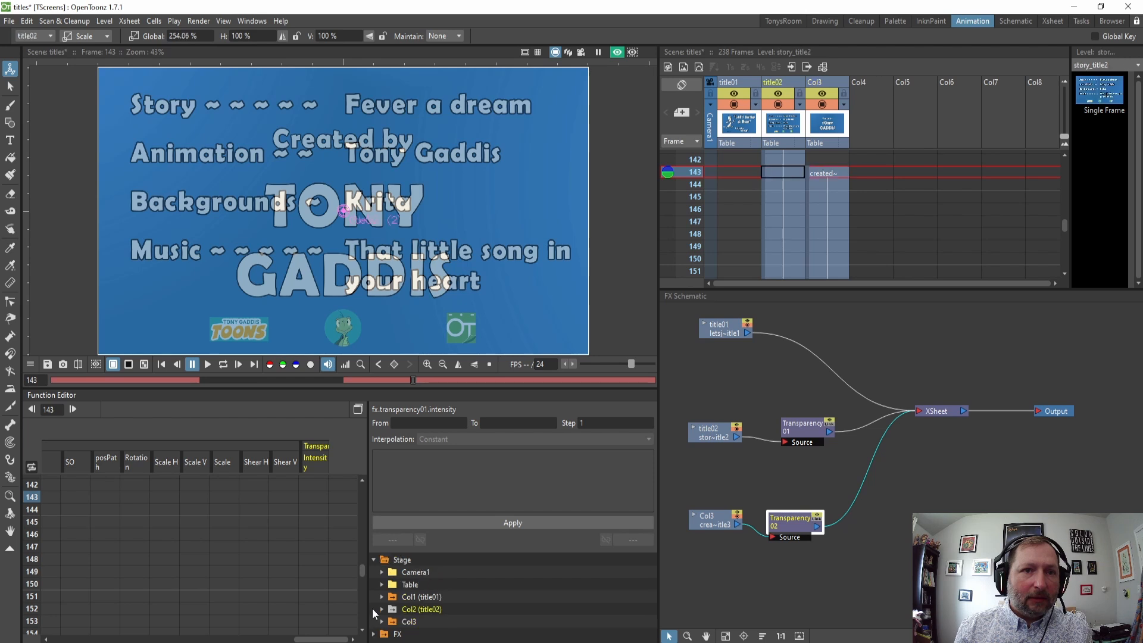
{"action": "left_click", "coordinate": [393, 621]}
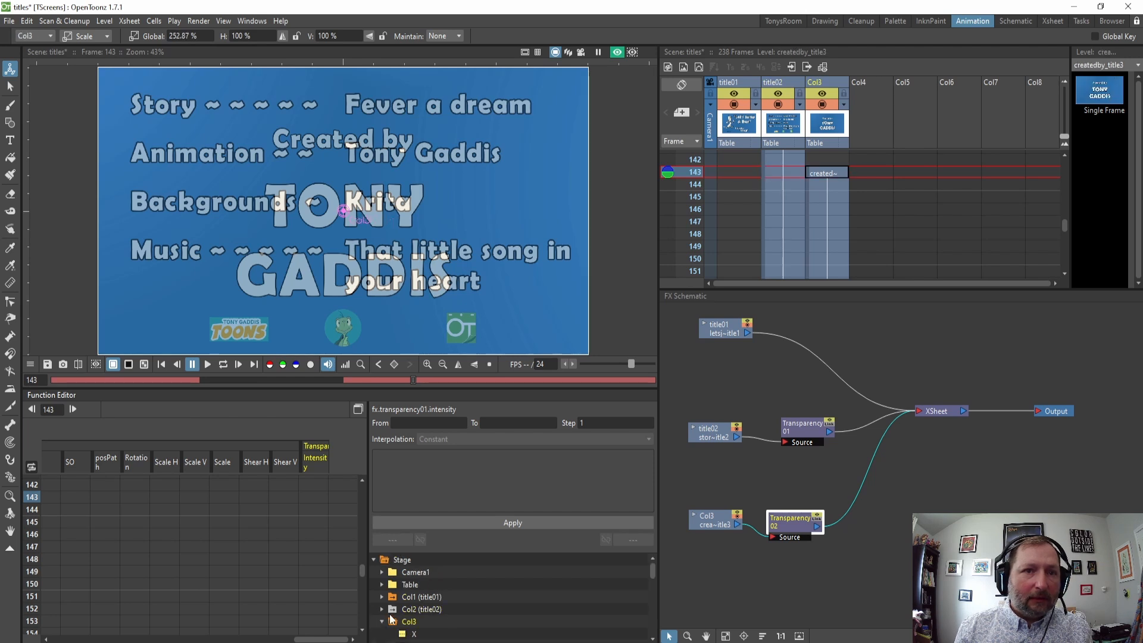
{"action": "left_click", "coordinate": [374, 634]}
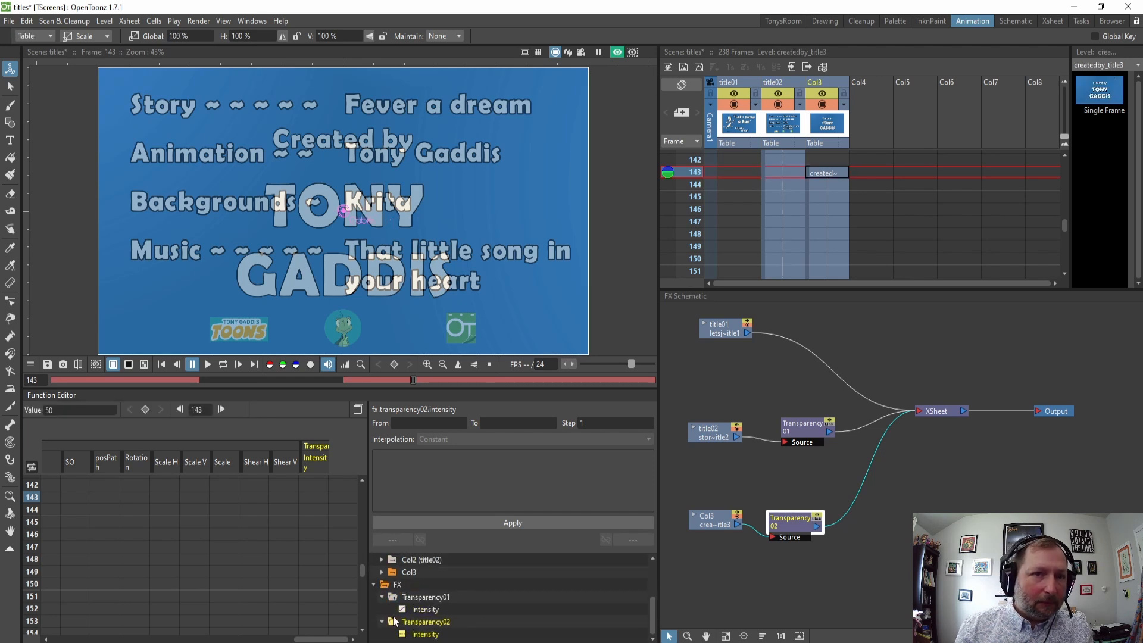
{"action": "left_click", "coordinate": [424, 608]}
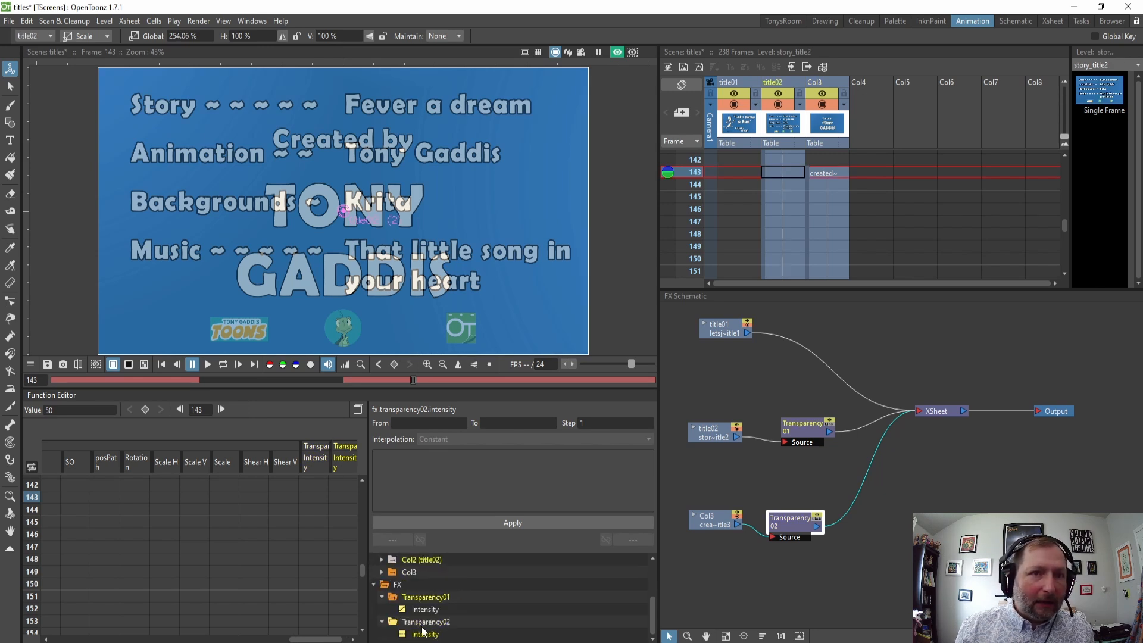
{"action": "left_click", "coordinate": [421, 634]}
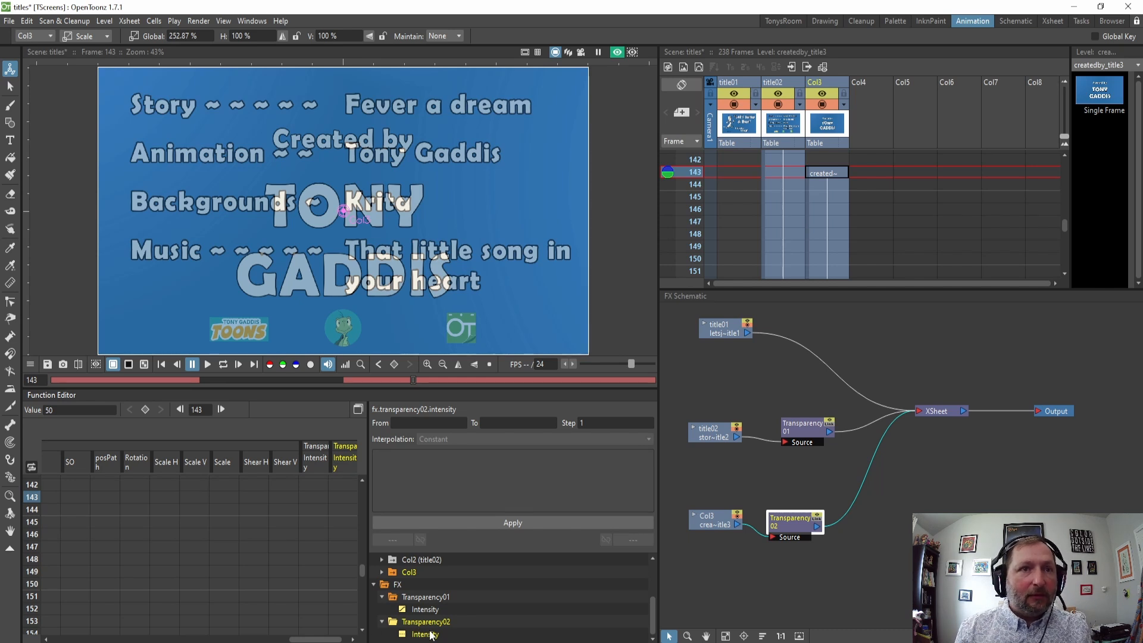
{"action": "left_click_drag", "start_coordinate": [316, 639], "coordinate": [322, 639]}
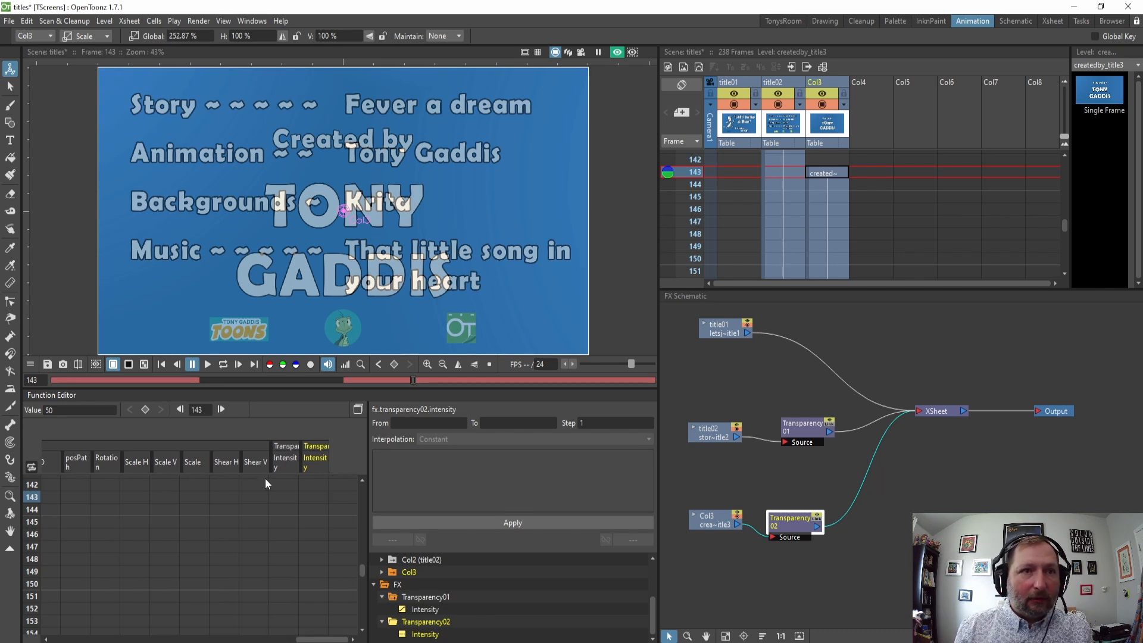
Set an Intensity key of 100 at frame 143 for Col3's Transparency effect.
{"action": "right_click", "coordinate": [313, 497]}
{"action": "left_click", "coordinate": [342, 506]}
{"action": "double_click", "coordinate": [316, 498]}
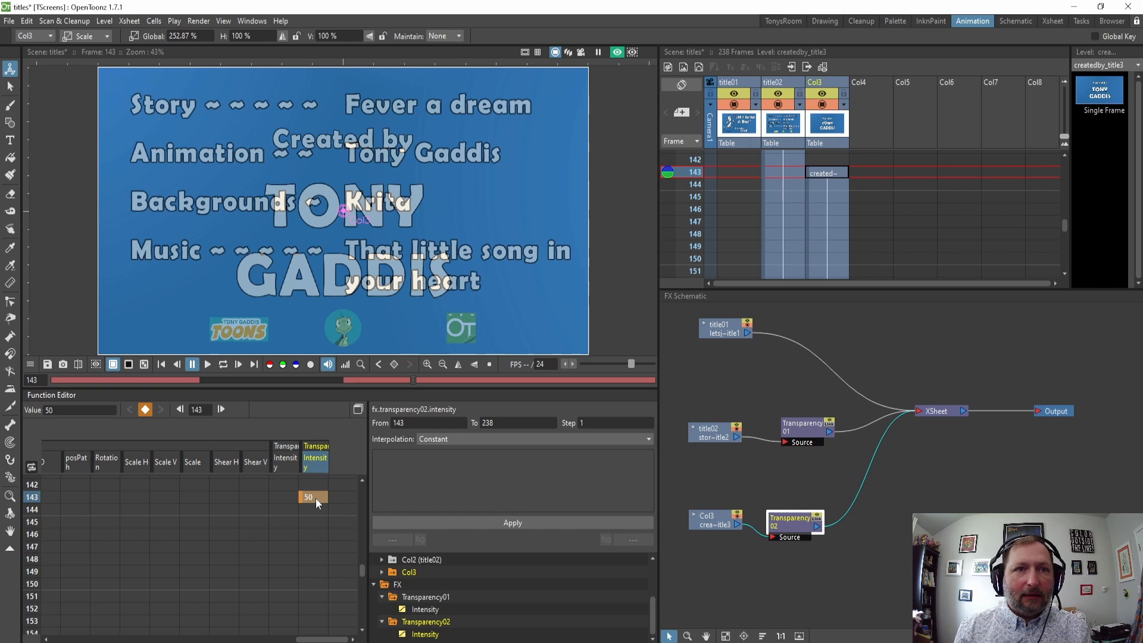
{"action": "type", "text": "100"}
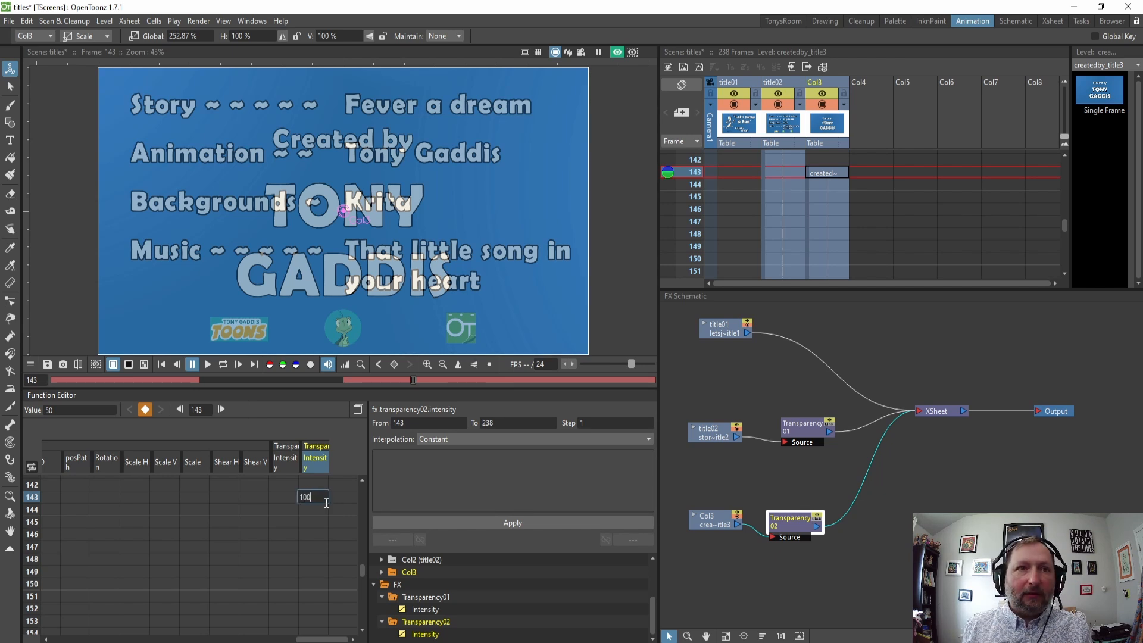
{"action": "key", "text": "Return"}
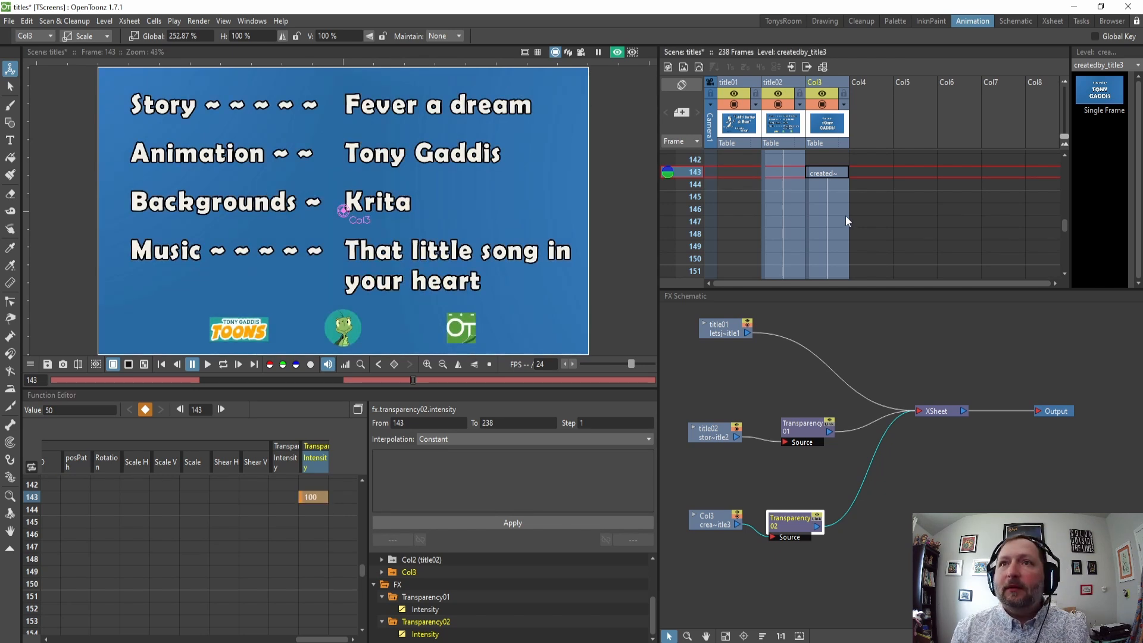
Set an Intensity key of 0 at frame 167, where the title02 exposure ends, for Col3's Transparency effect and scrub past the fade.
{"action": "scroll", "coordinate": [836, 227], "scroll_direction": "down", "scroll_amount": 4}
{"action": "scroll", "coordinate": [836, 226], "scroll_direction": "down", "scroll_amount": 4}
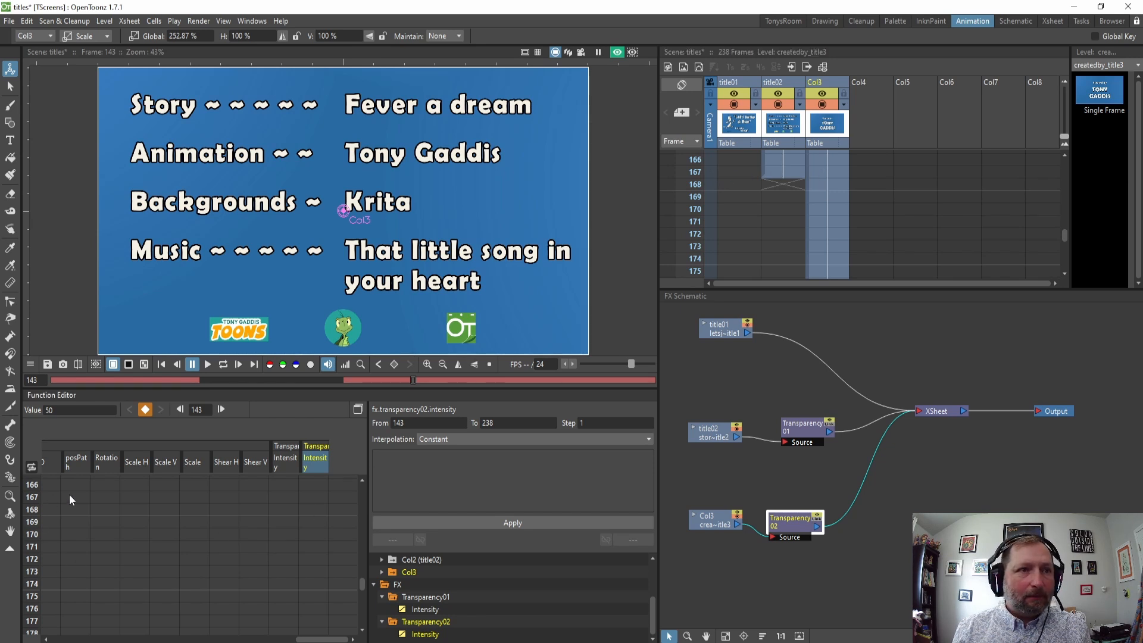
{"action": "right_click", "coordinate": [310, 497]}
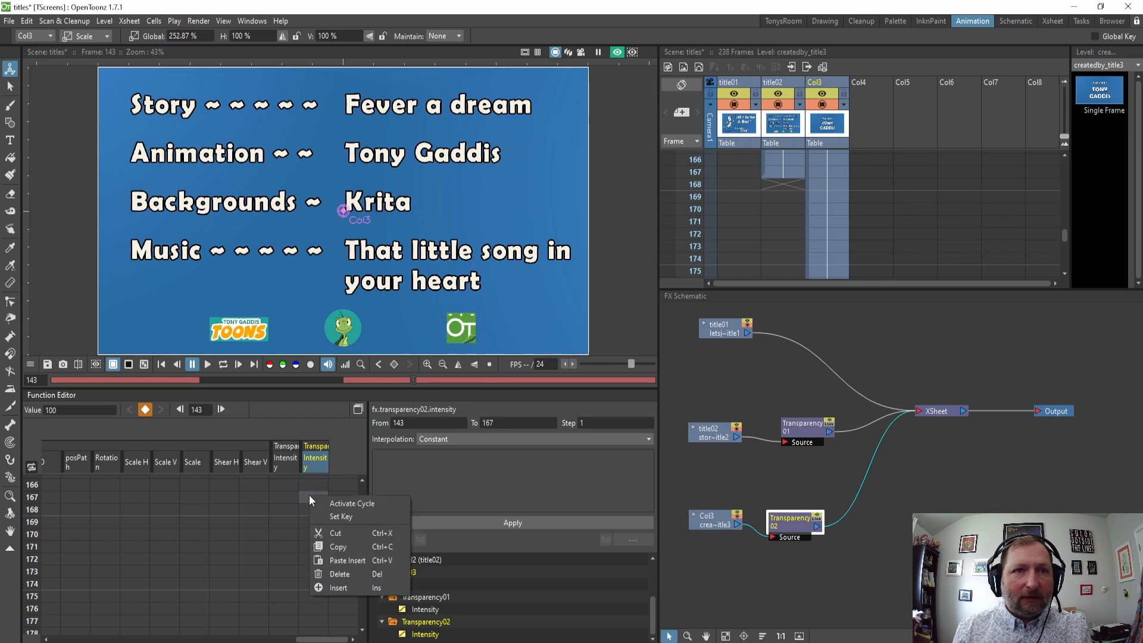
{"action": "left_click", "coordinate": [337, 517]}
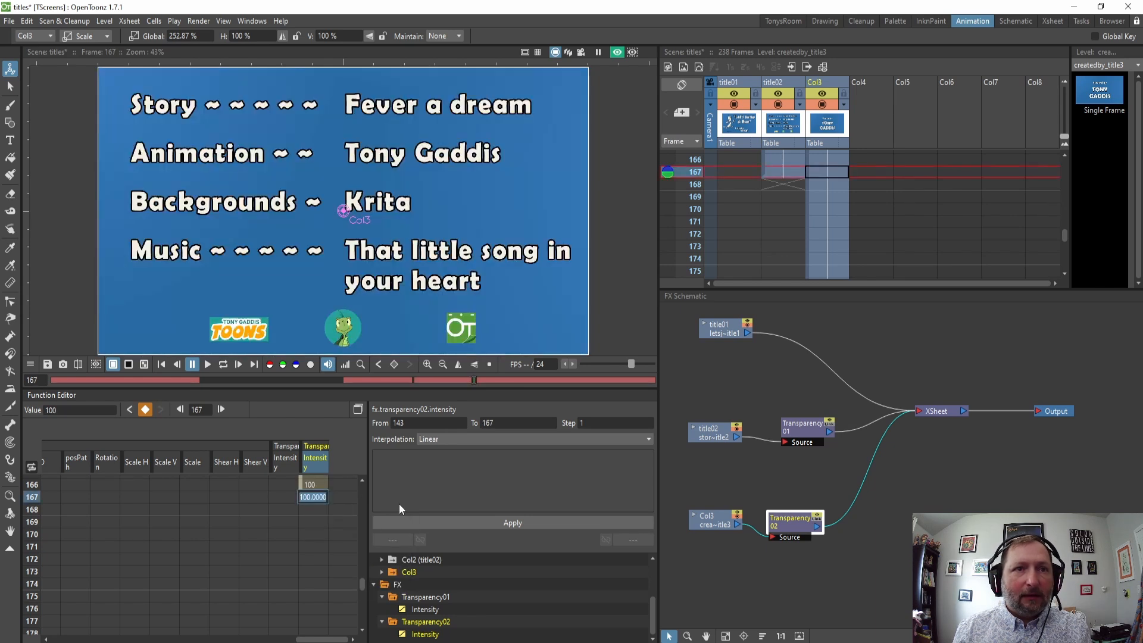
{"action": "type", "text": "0"}
{"action": "key", "text": "Return"}
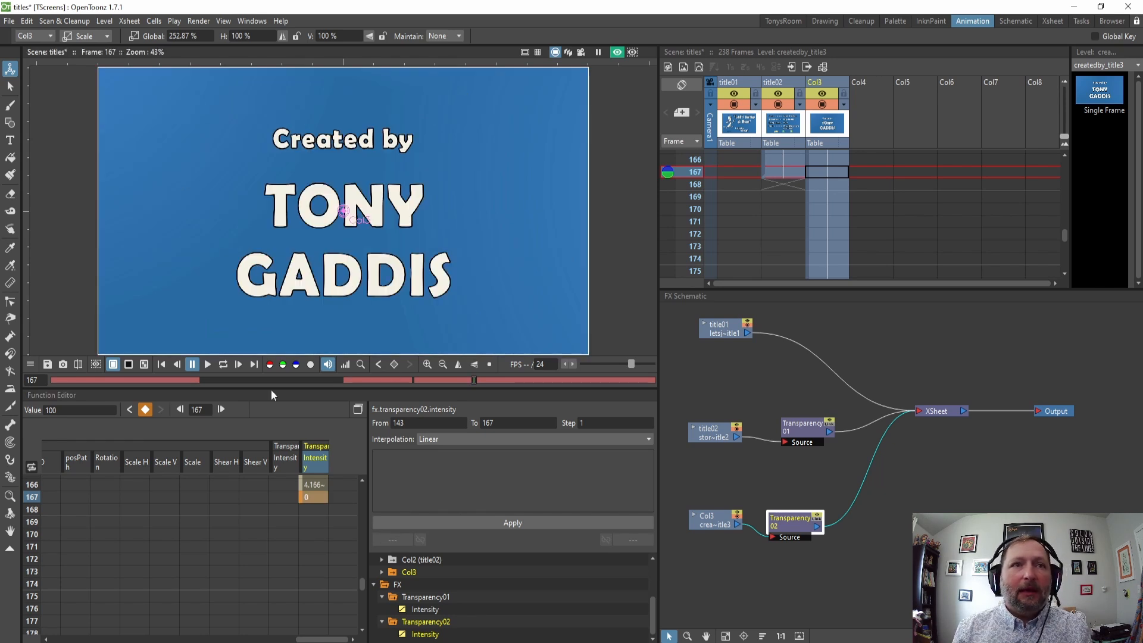
{"action": "left_click_drag", "start_coordinate": [473, 380], "coordinate": [520, 390]}
Enable the column color filter and transparency for rendering in the scene settings and close them.
{"action": "left_click", "coordinate": [130, 22]}
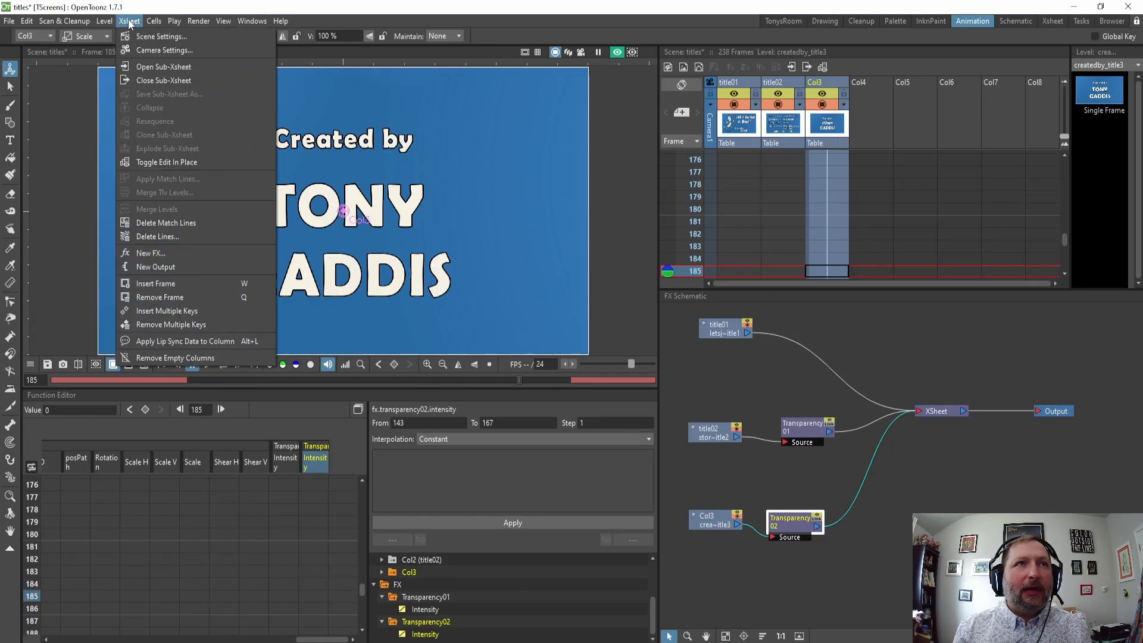
{"action": "left_click", "coordinate": [159, 36]}
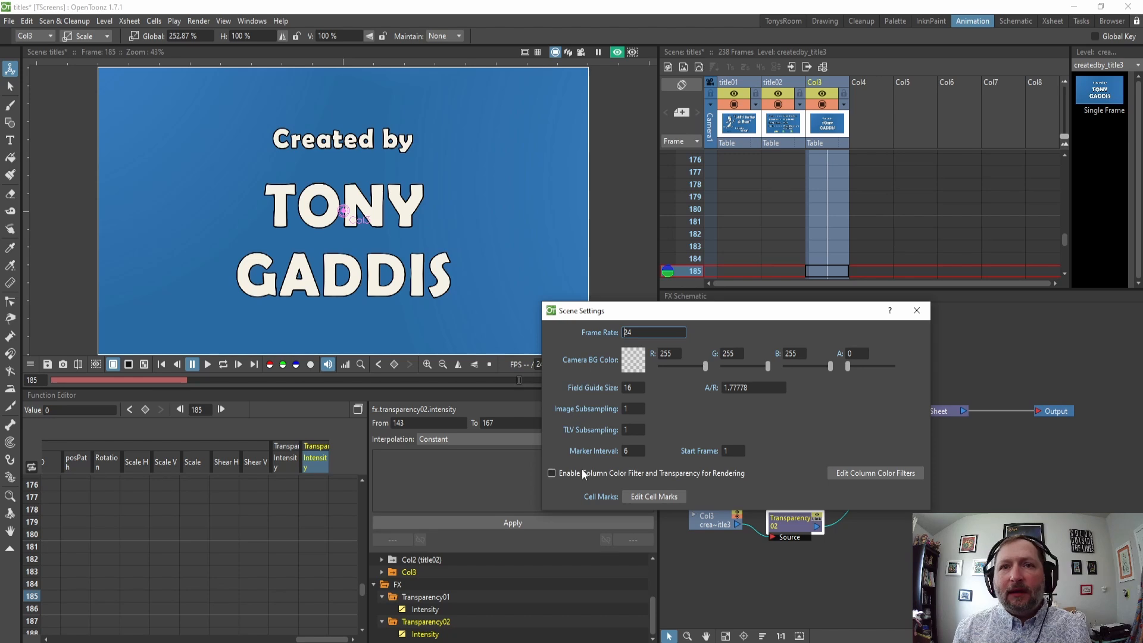
{"action": "left_click_drag", "start_coordinate": [689, 311], "coordinate": [473, 178]}
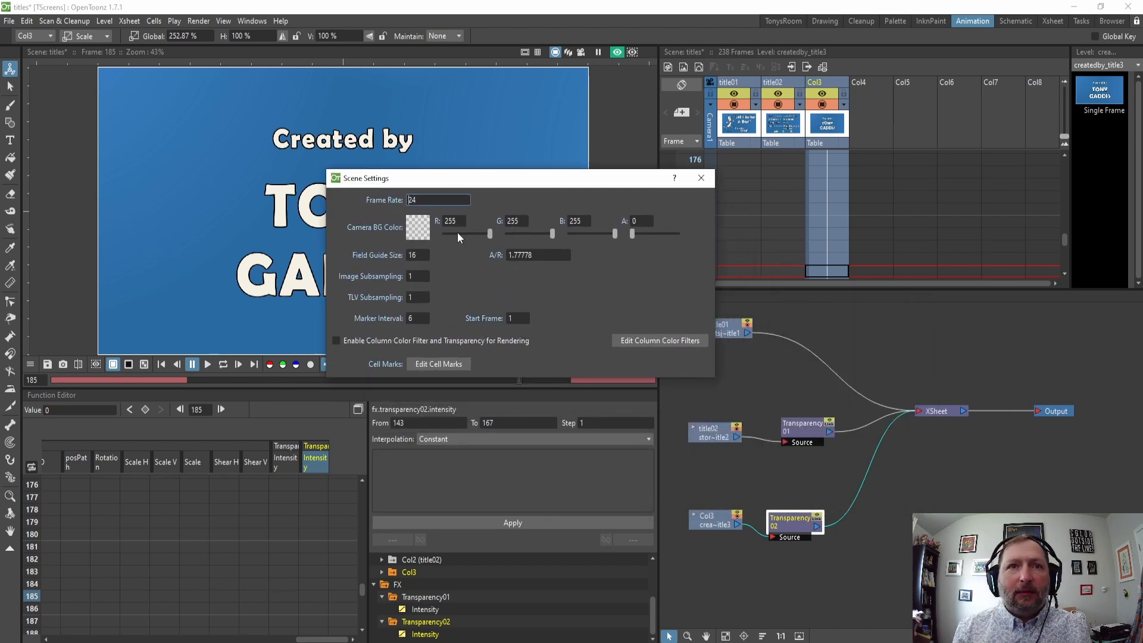
{"action": "left_click", "coordinate": [336, 340]}
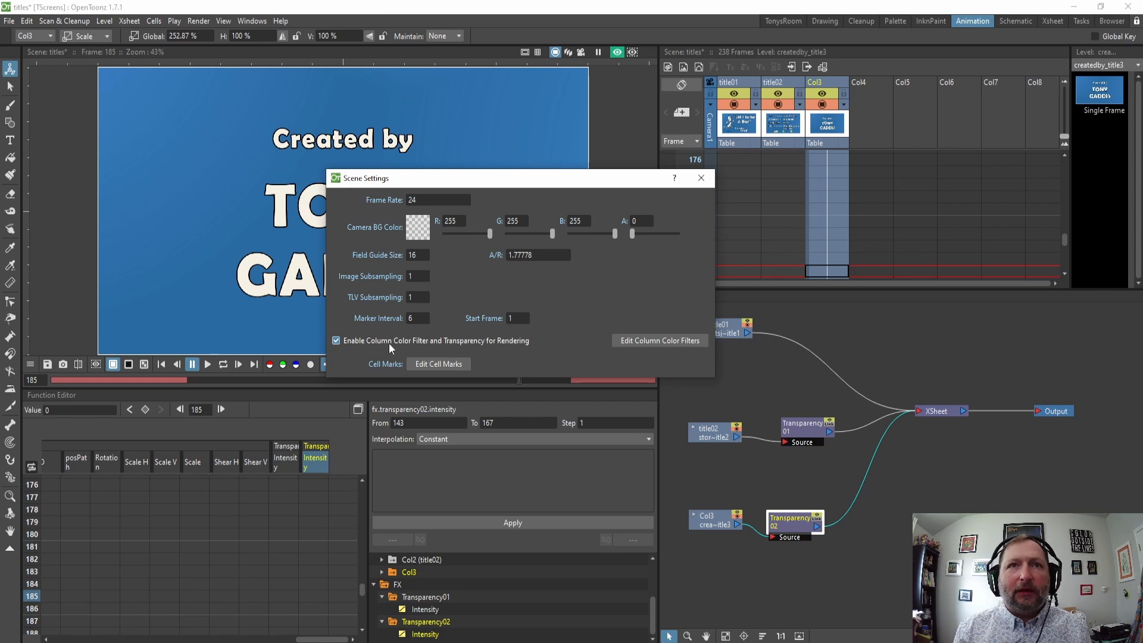
{"action": "left_click_drag", "start_coordinate": [624, 177], "coordinate": [589, 223]}
{"action": "left_click", "coordinate": [667, 225]}
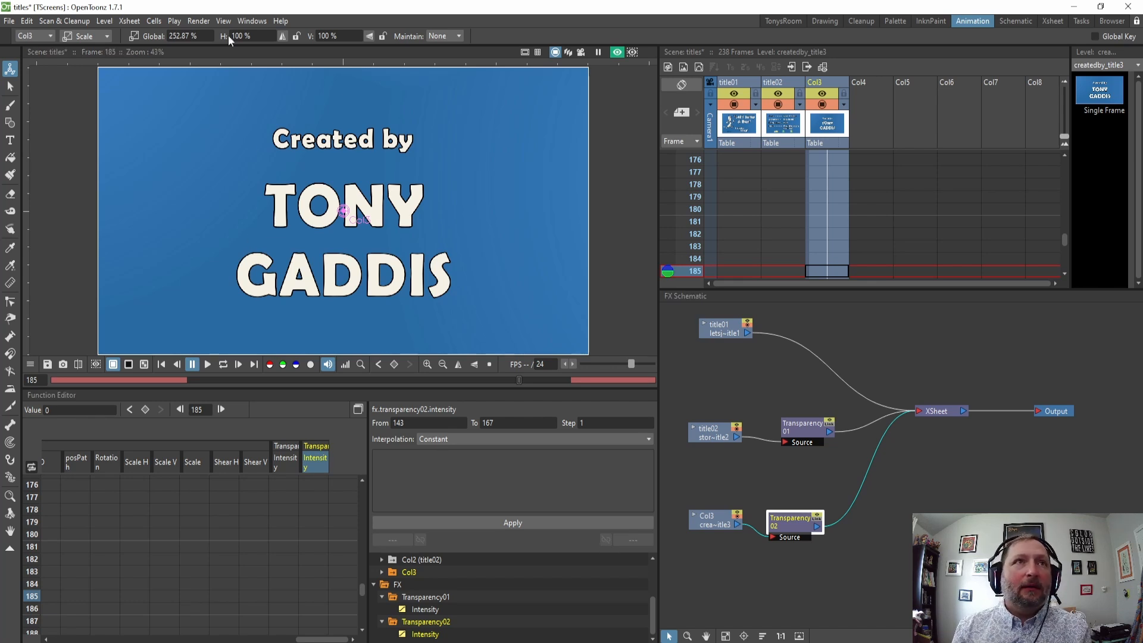
Fast-render the scene to MP4 and minimise the open windows to reach the desktop.
{"action": "left_click", "coordinate": [197, 21]}
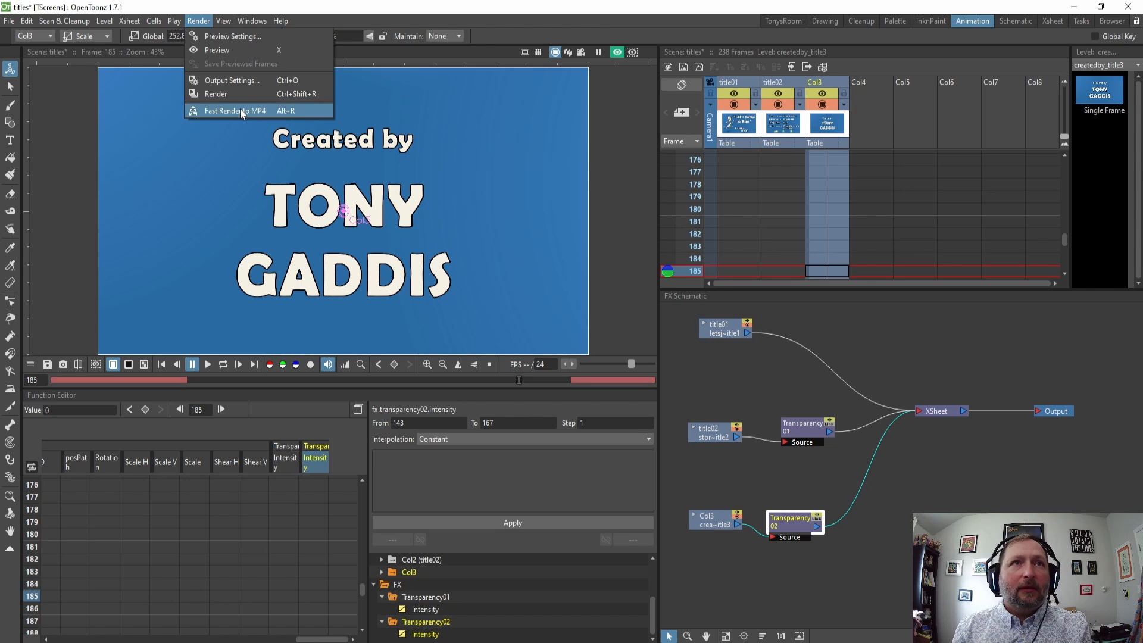
{"action": "left_click", "coordinate": [246, 110]}
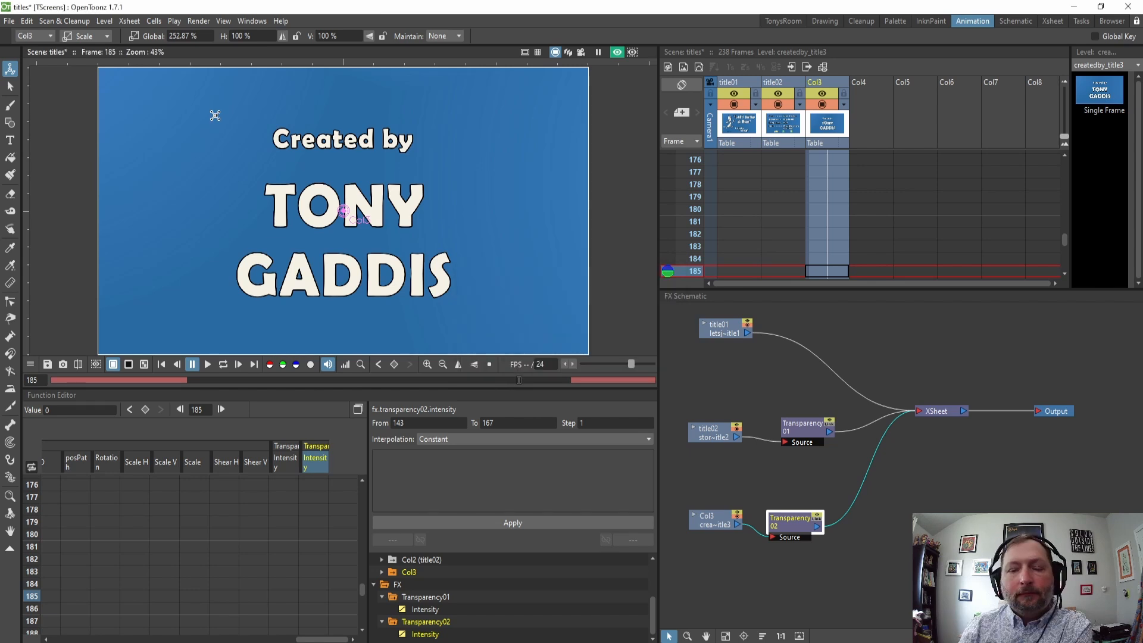
{"action": "left_click", "coordinate": [1074, 7]}
{"action": "left_click", "coordinate": [616, 139]}
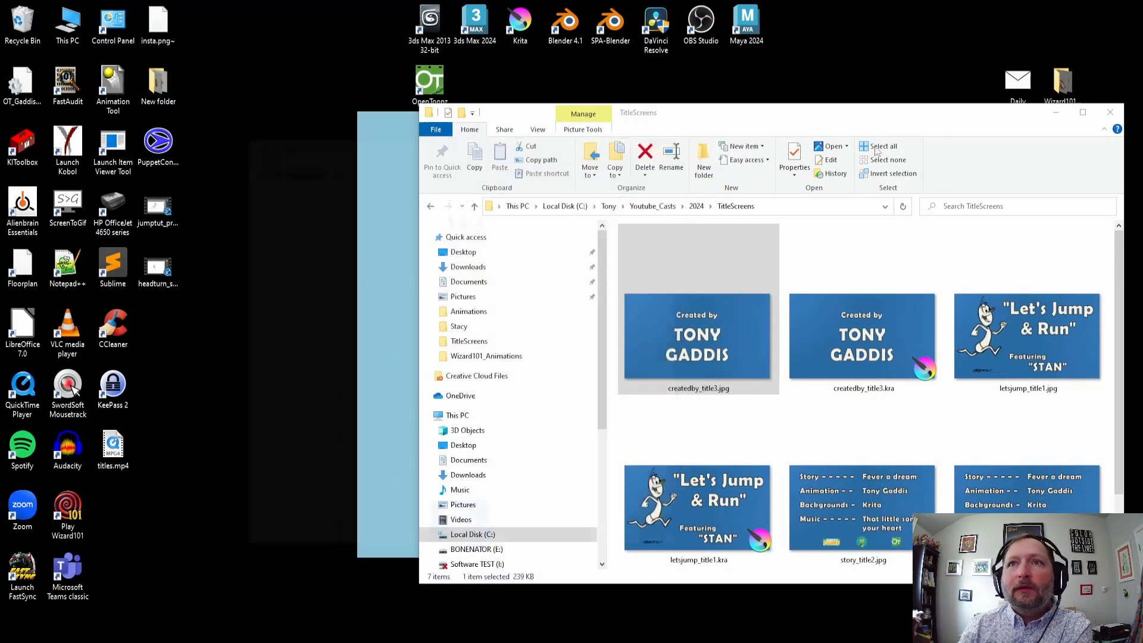
{"action": "left_click", "coordinate": [1056, 112]}
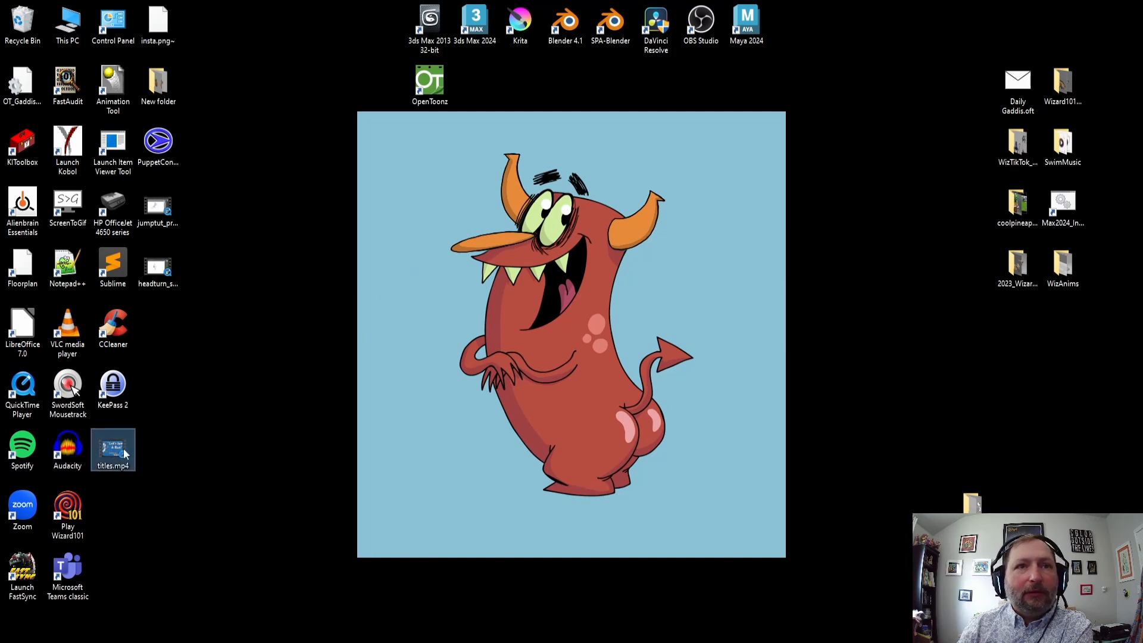
Move the rendered titles.mp4 to a free spot on the desktop, open it in the media player and play it.
{"action": "left_click_drag", "start_coordinate": [124, 453], "coordinate": [412, 334]}
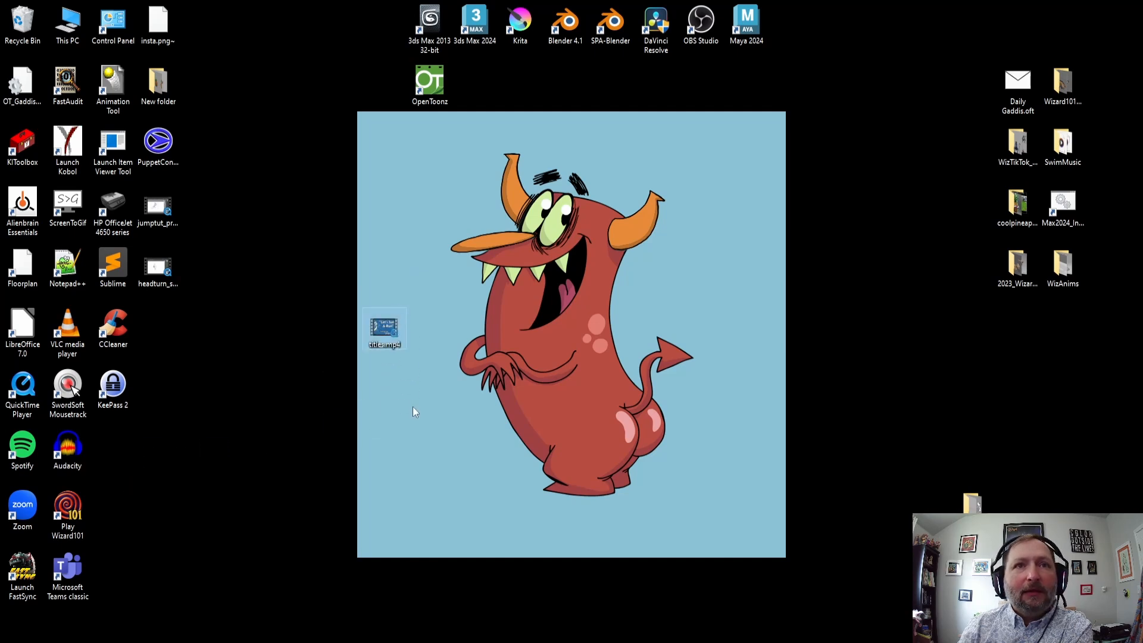
{"action": "double_click", "coordinate": [386, 328]}
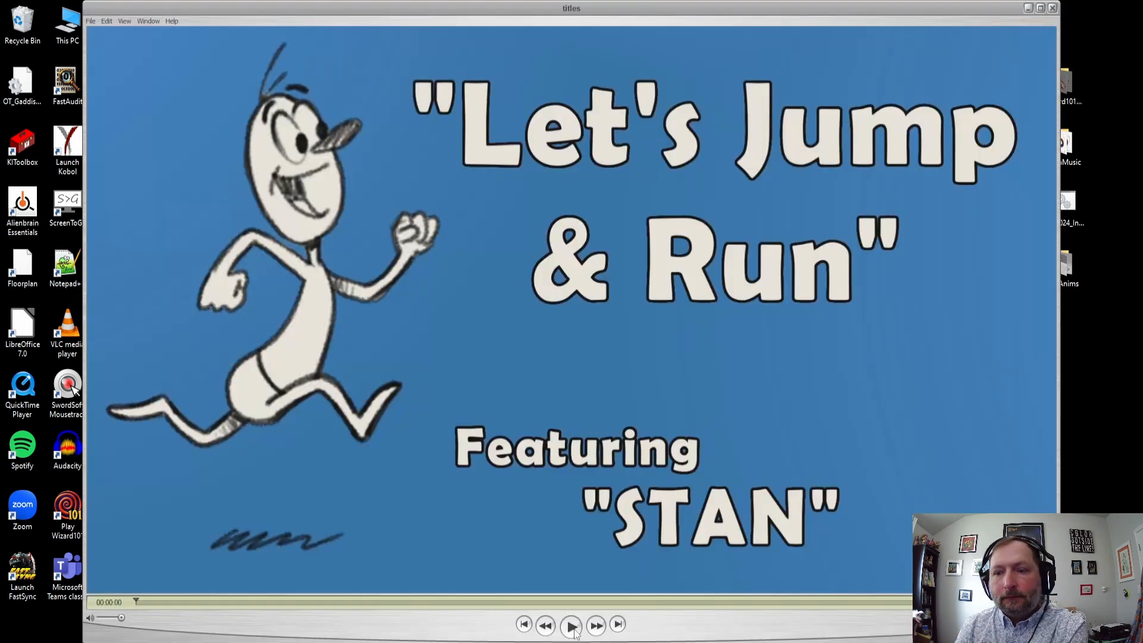
{"action": "left_click", "coordinate": [573, 628]}
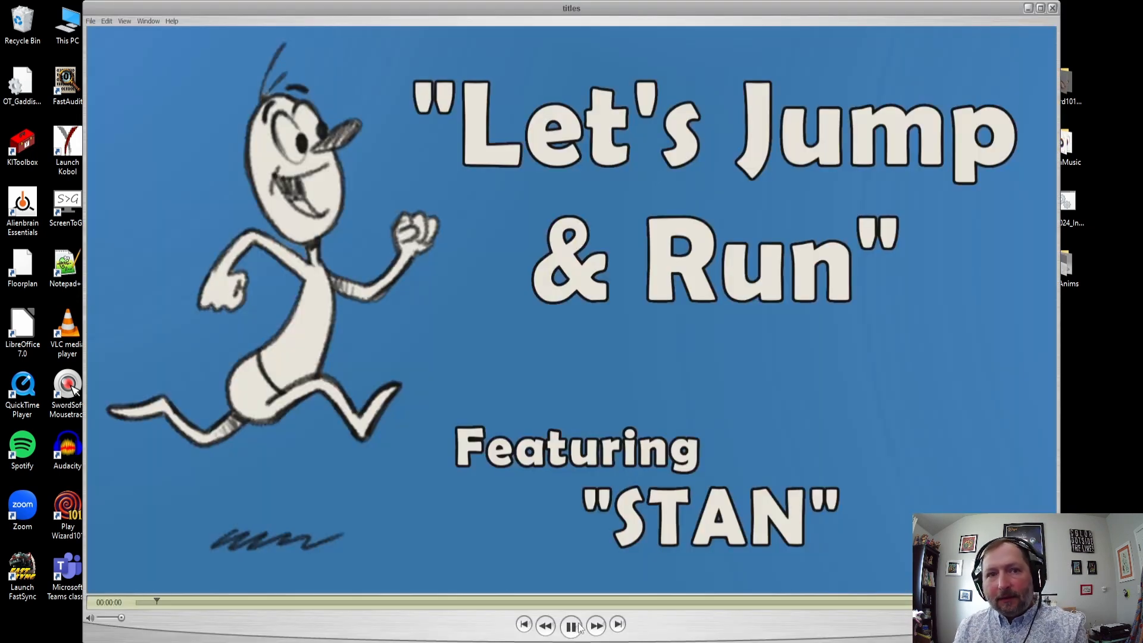